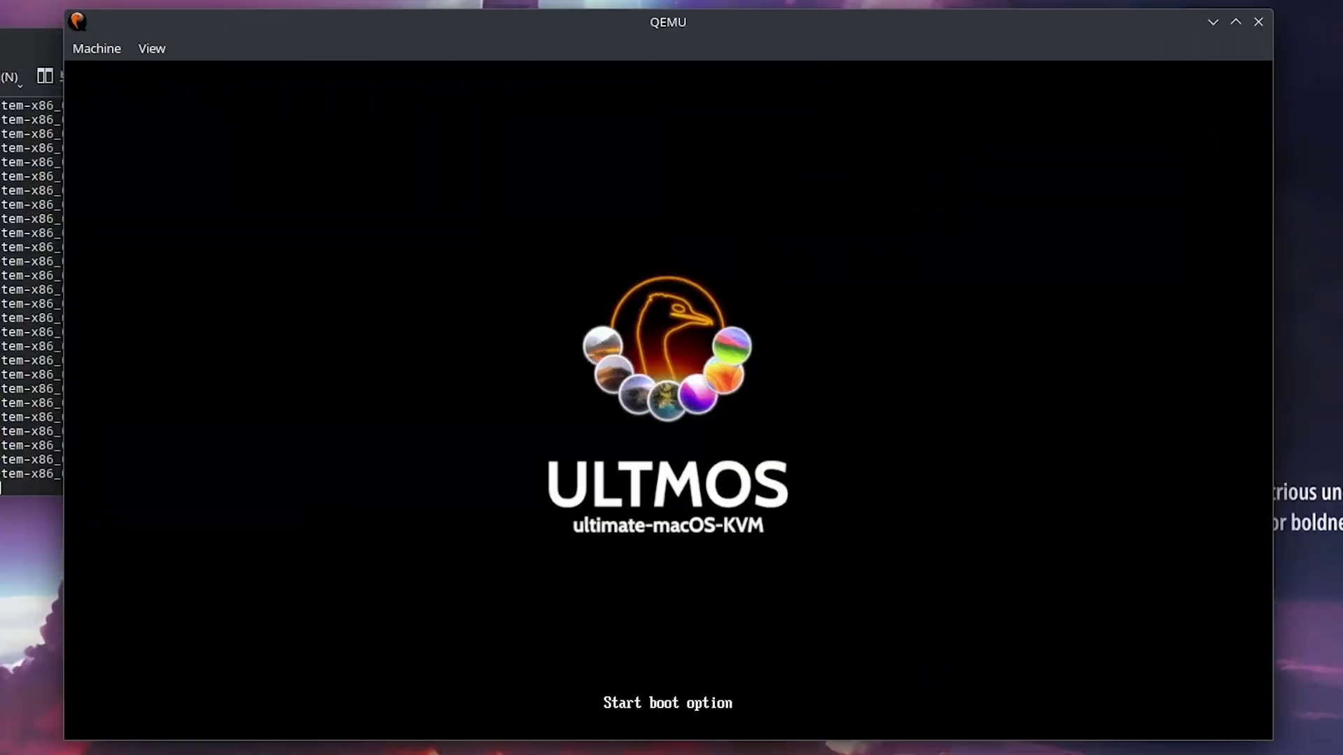
# Start the macOS boot option in the virtual machine and set the country or region to South Korea.
pyautogui.press('Return')
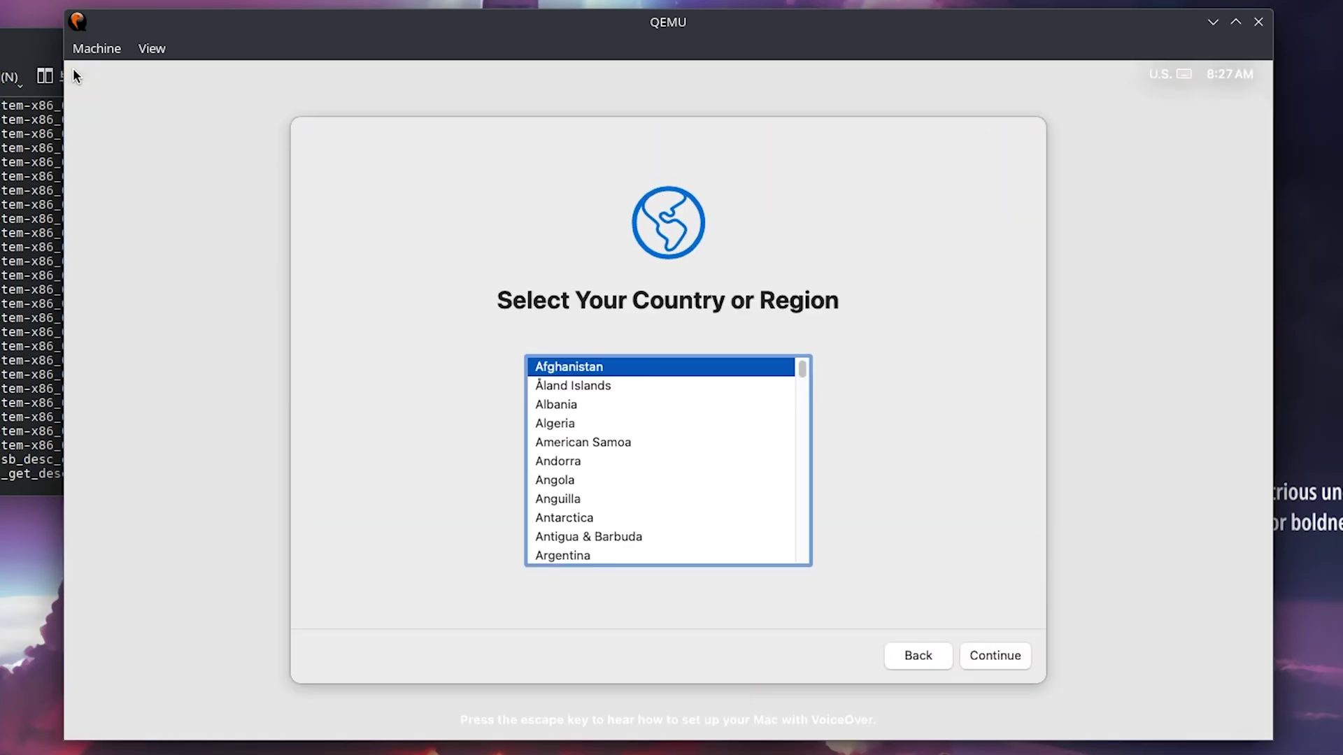
pyautogui.scroll(-10, 786, 522)
pyautogui.click(802, 536)
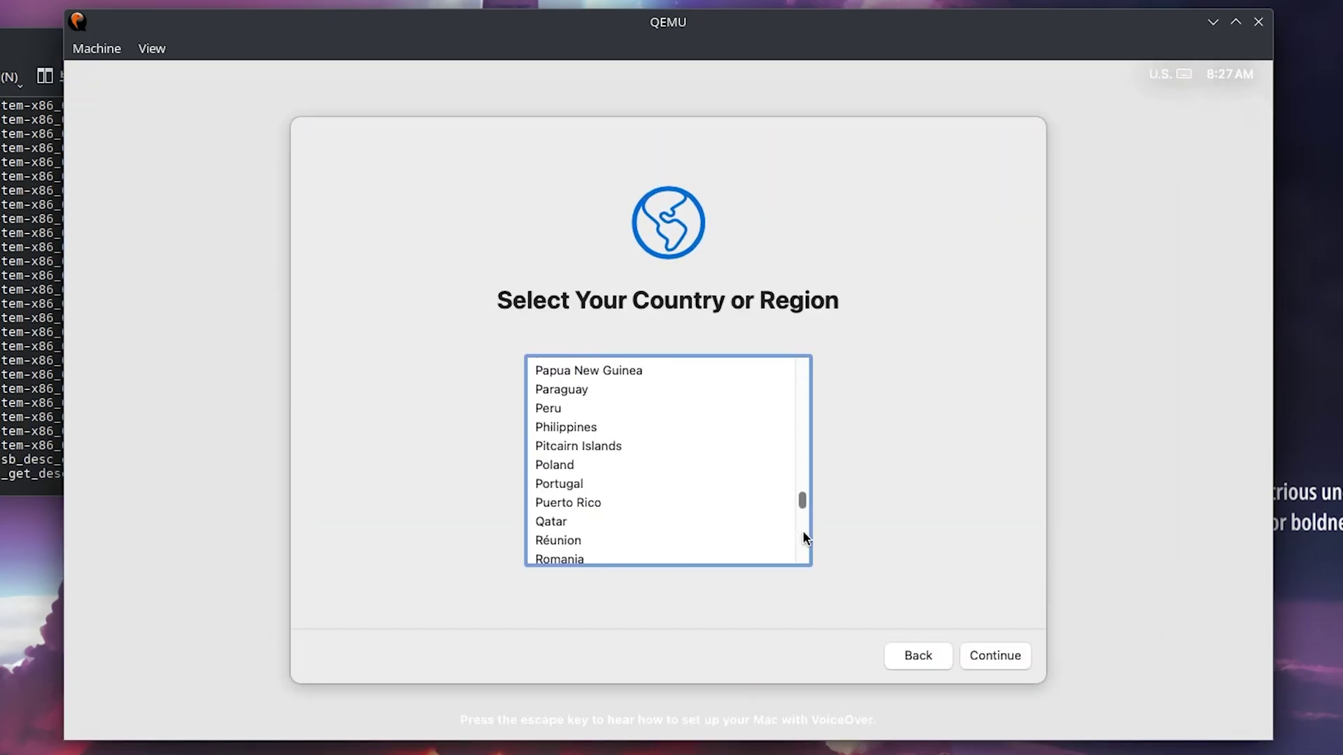
pyautogui.scroll(3, 761, 518)
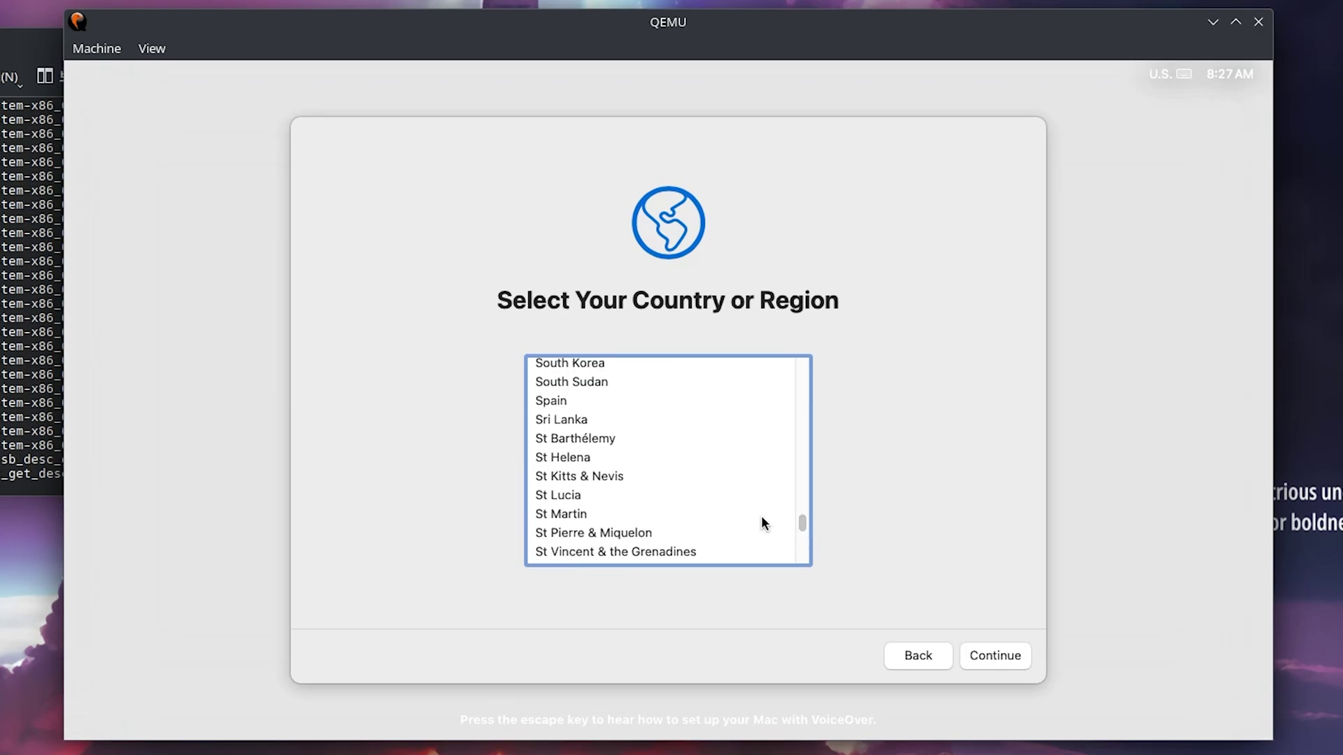
pyautogui.click(607, 435)
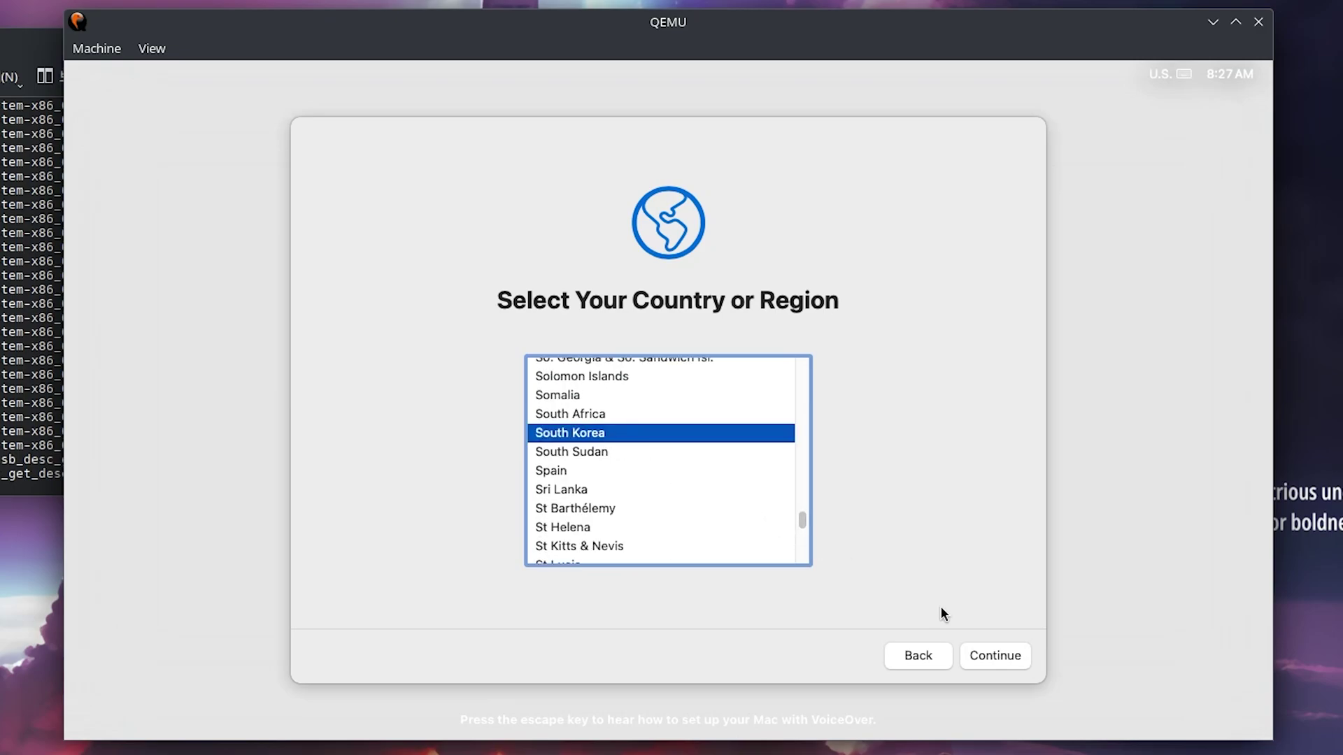
pyautogui.click(1001, 646)
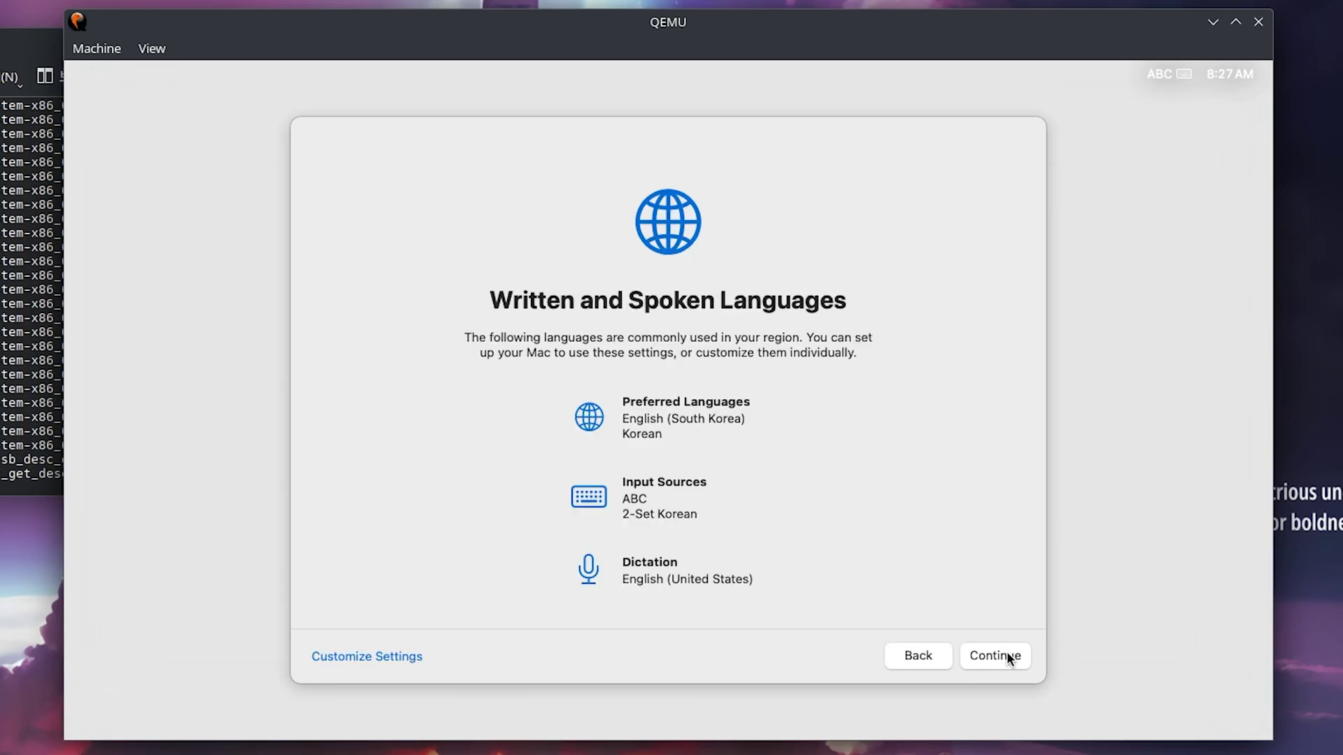
# Customize the language settings, accepting the listed preferred languages and the 2-Set Korean and ABC input sources.
pyautogui.click(400, 655)
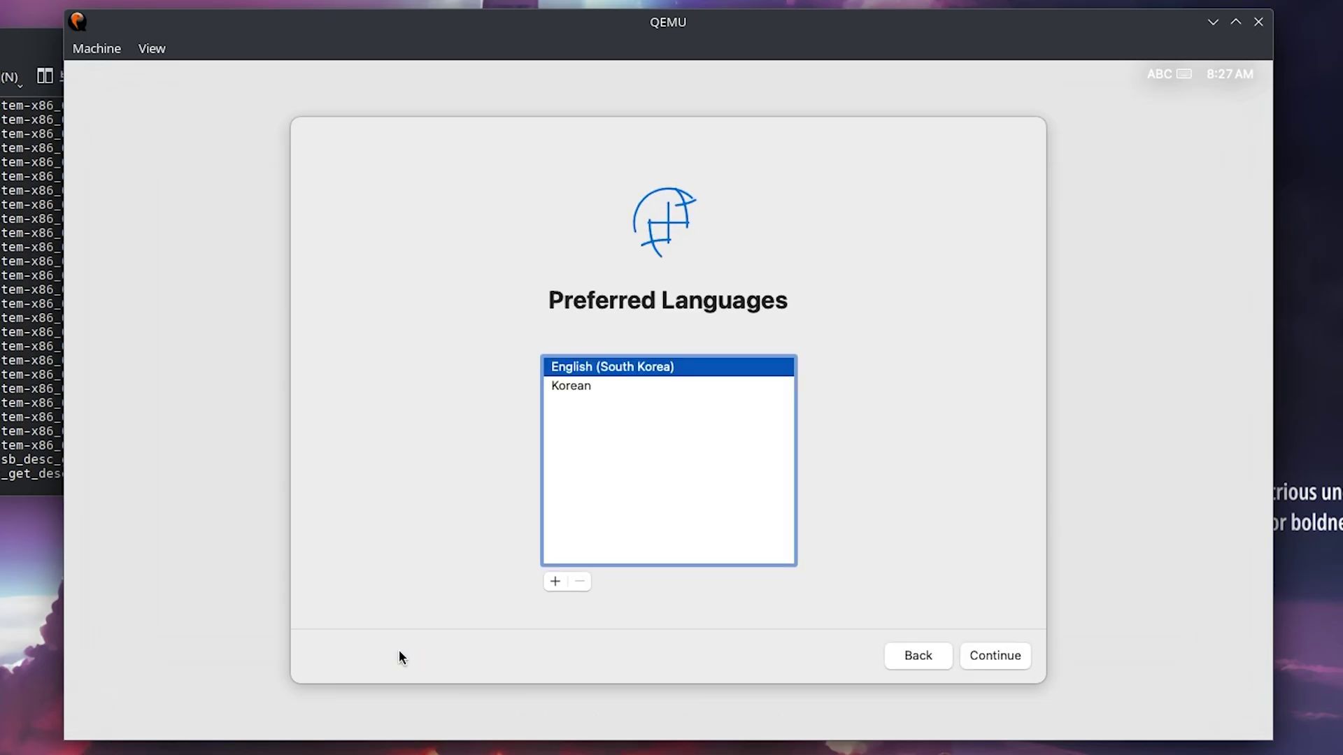
pyautogui.click(577, 384)
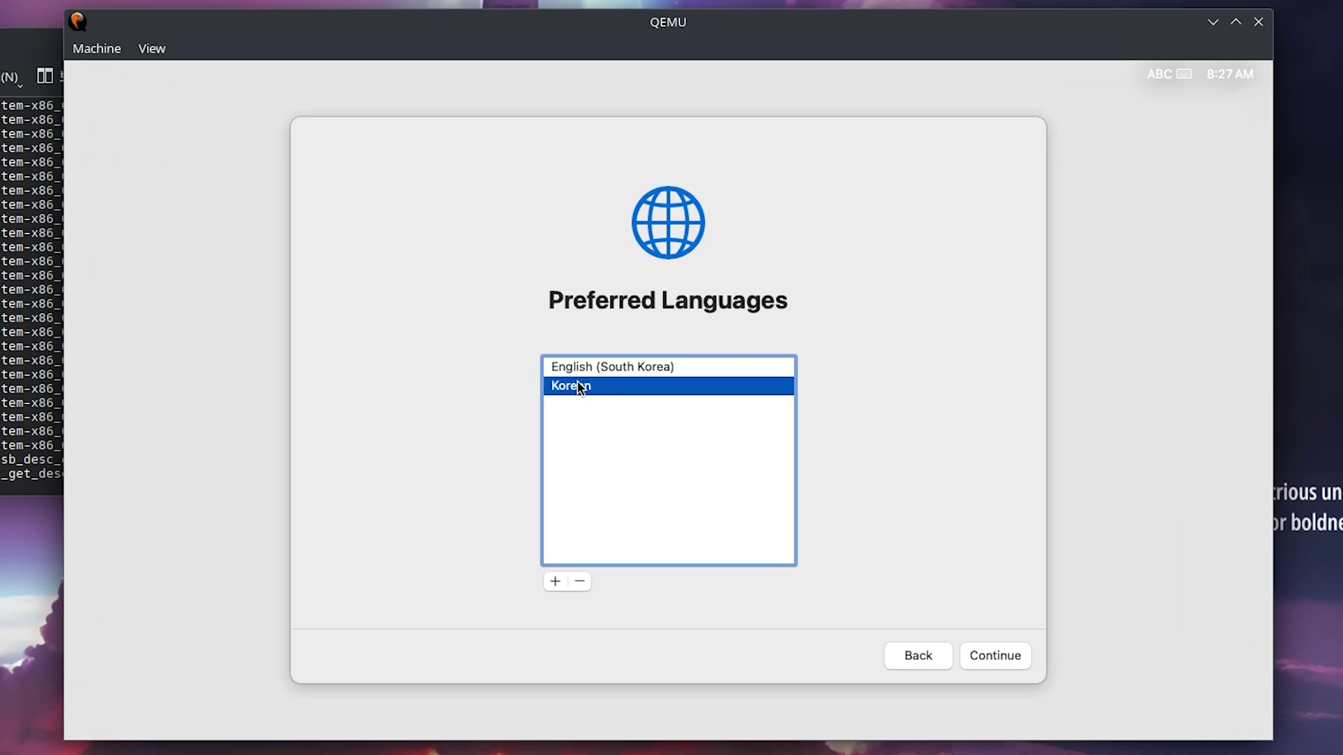
pyautogui.click(982, 654)
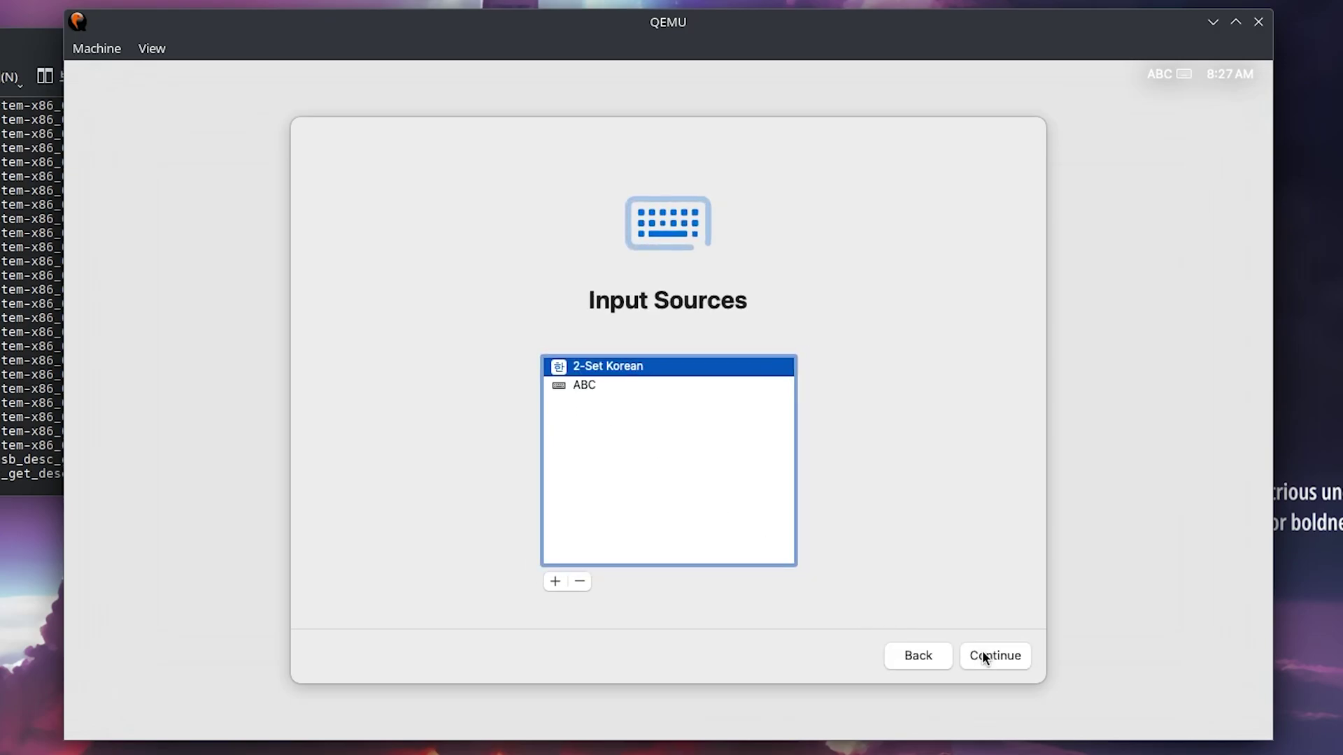
pyautogui.click(982, 654)
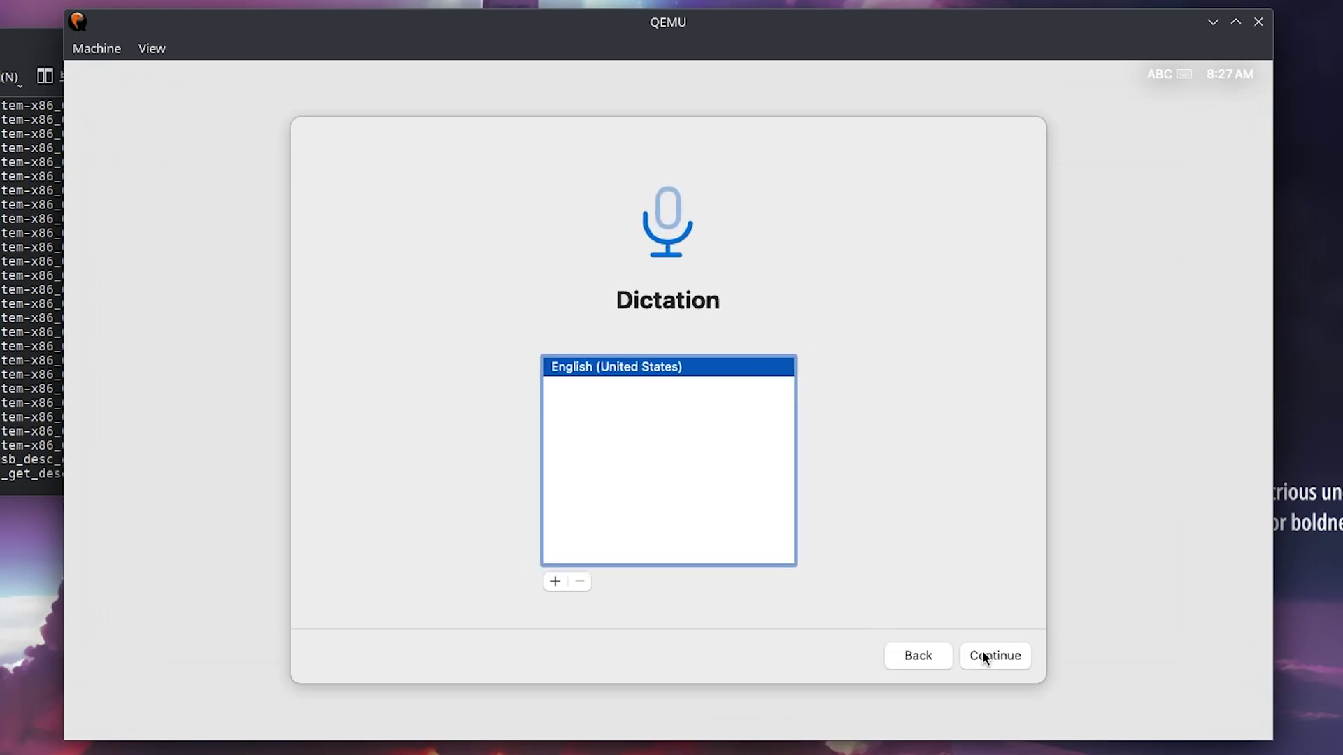
# Replace the English (United States) dictation language with Korean (South Korea) and confirm the dictation settings.
pyautogui.click(554, 581)
pyautogui.moveTo(887, 298); pyautogui.dragTo(908, 434)
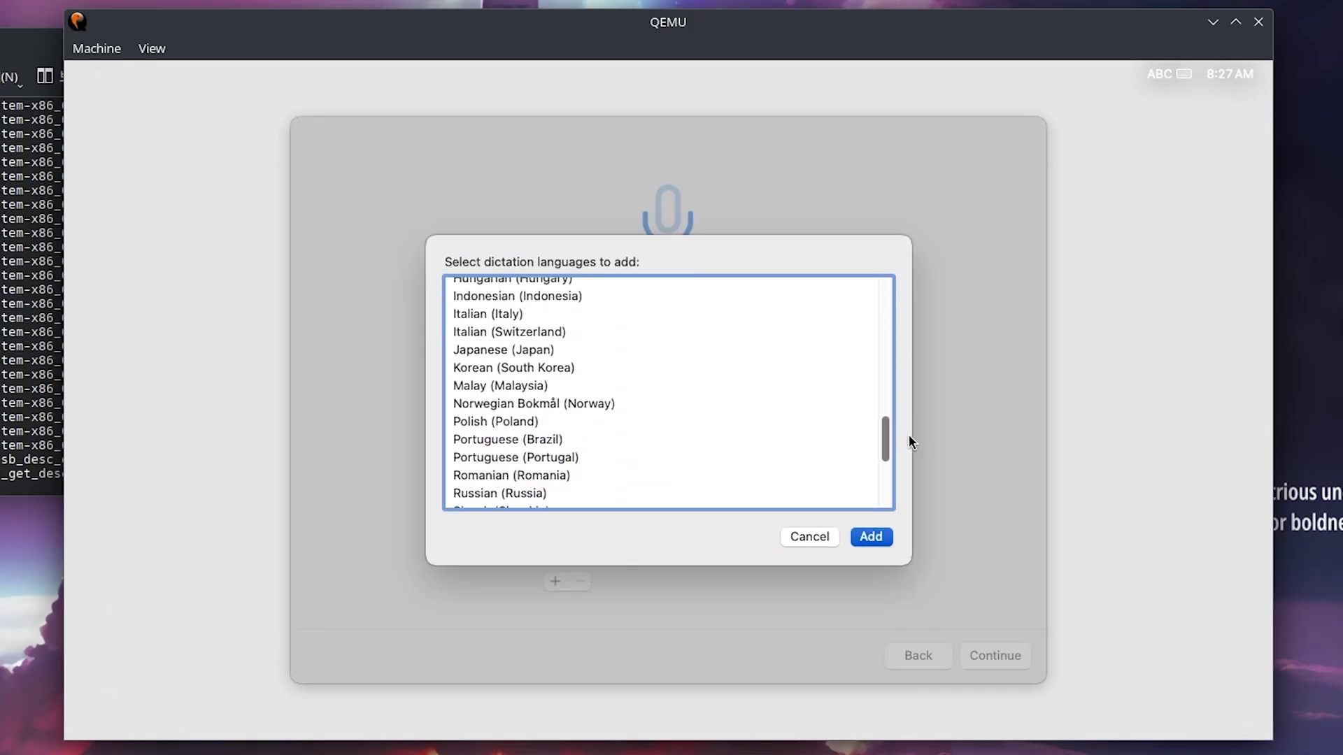
pyautogui.click(563, 371)
pyautogui.click(876, 535)
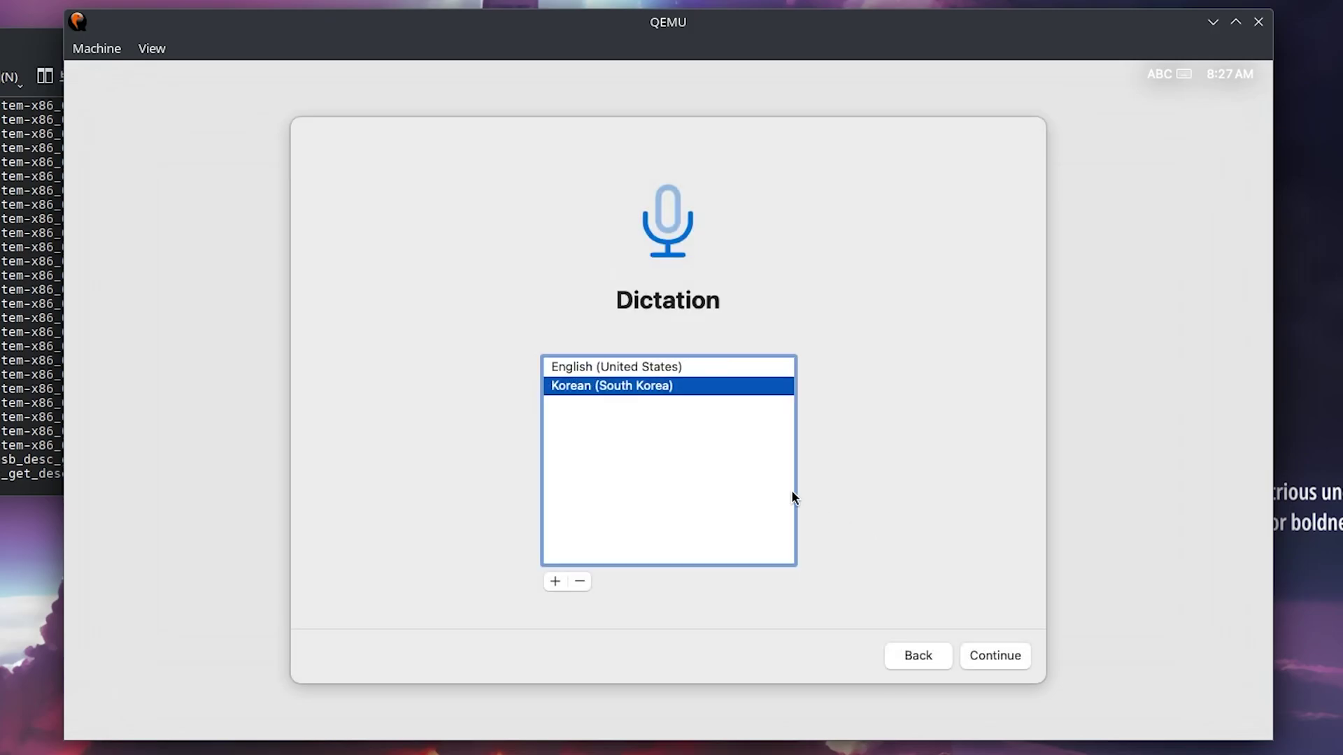
pyautogui.click(651, 368)
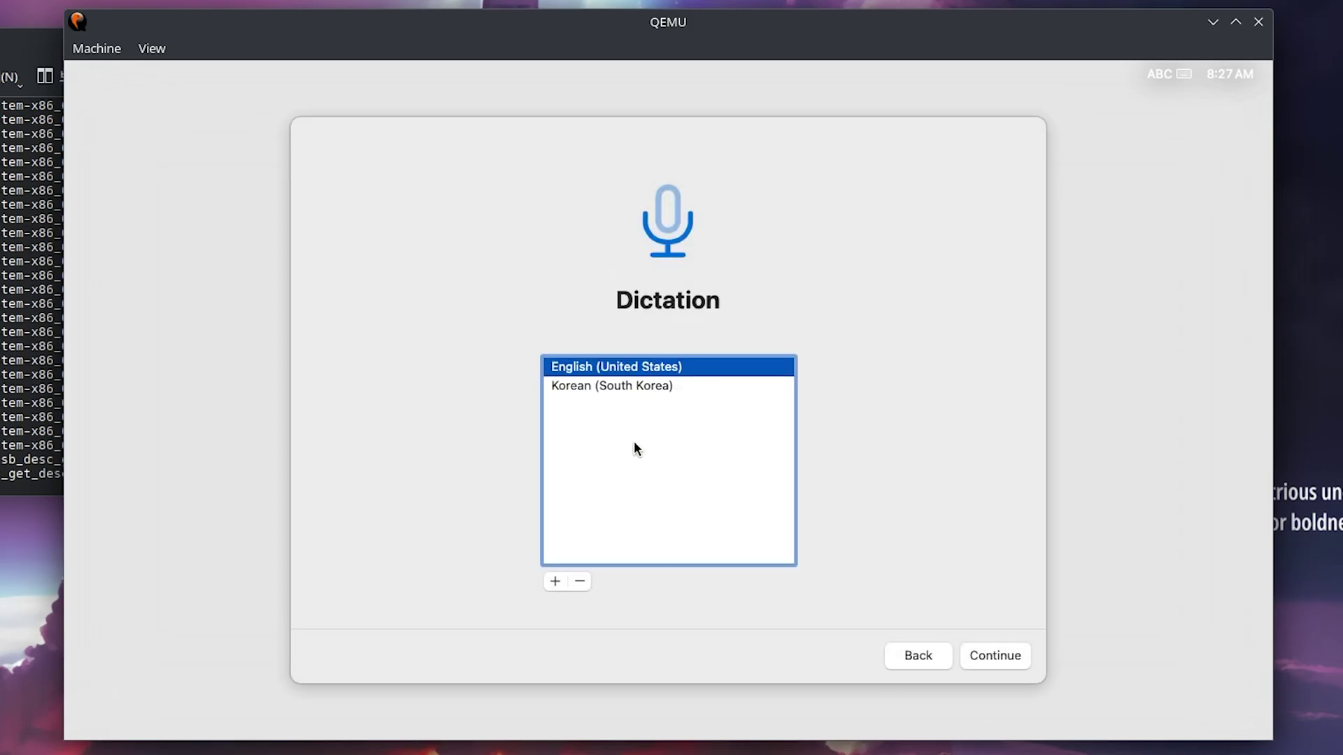
pyautogui.click(583, 580)
pyautogui.click(1000, 654)
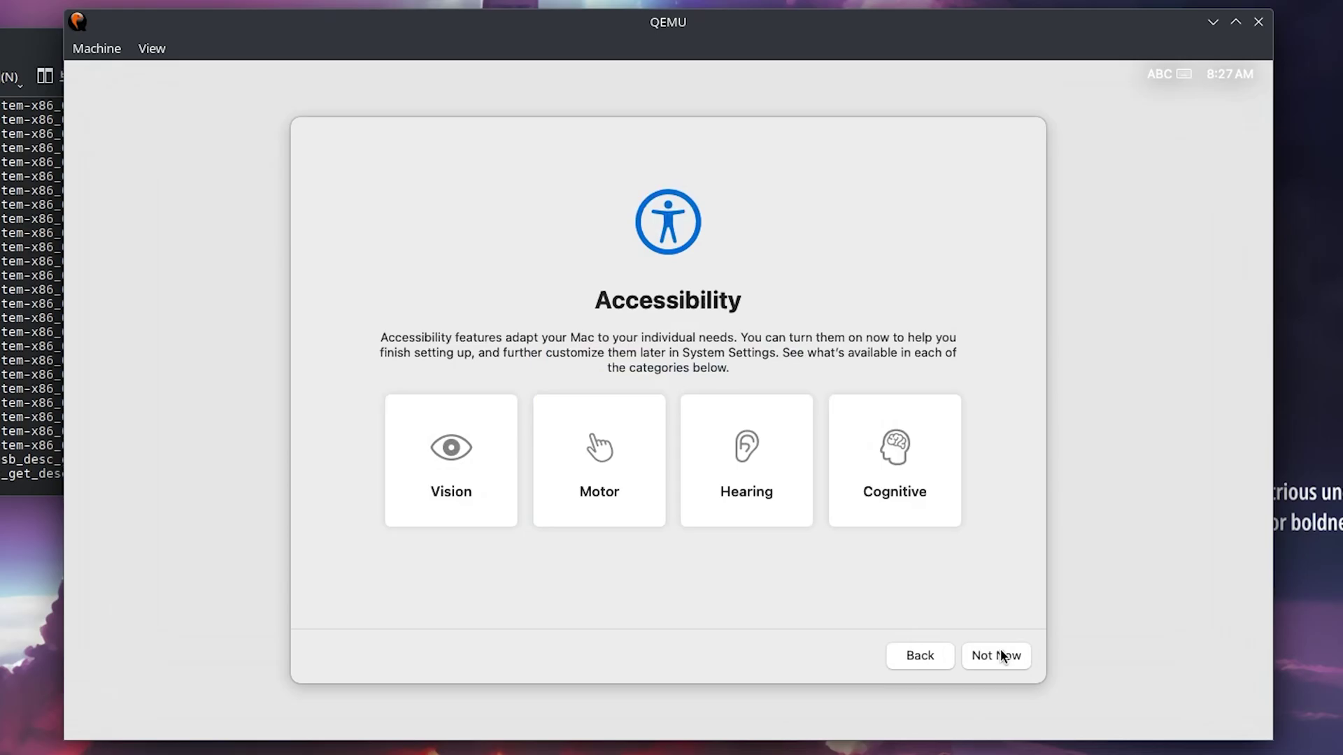
# Skip the accessibility options and data migration, accepting the Data & Privacy notice in between.
pyautogui.click(1001, 654)
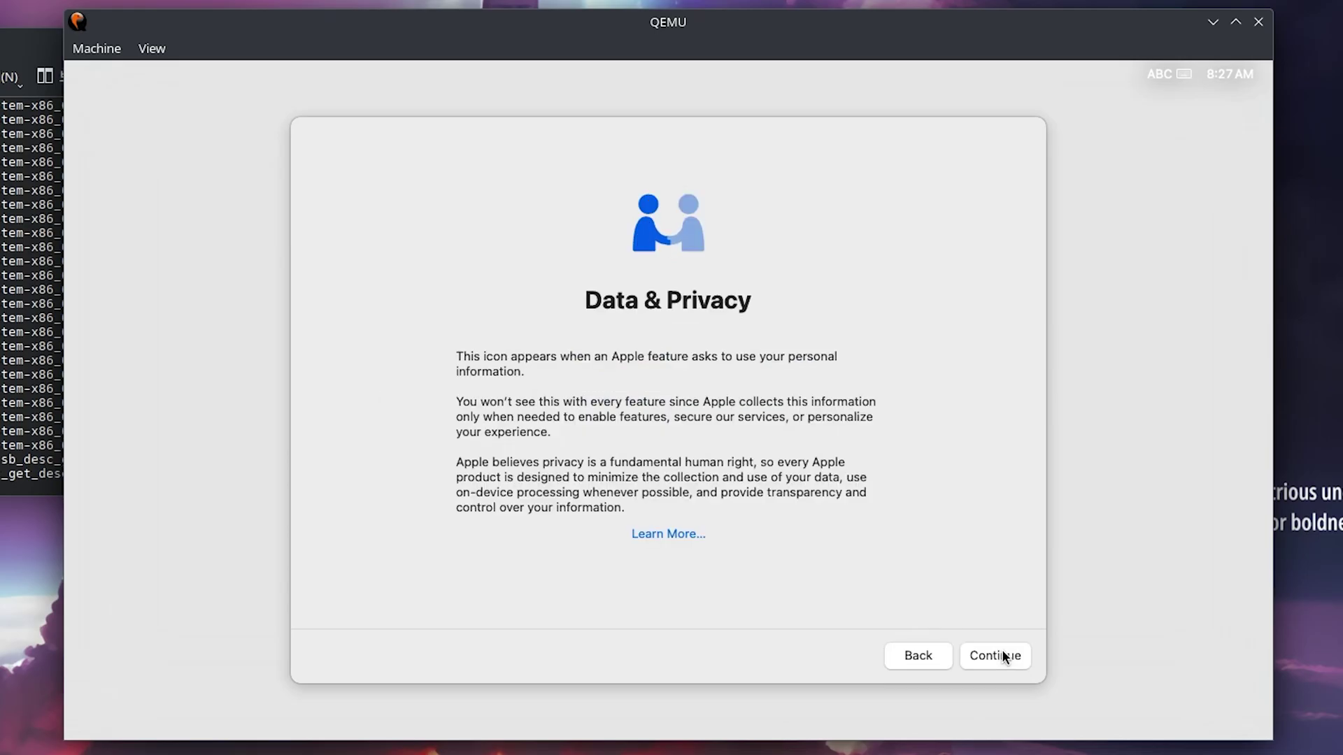
pyautogui.click(1001, 653)
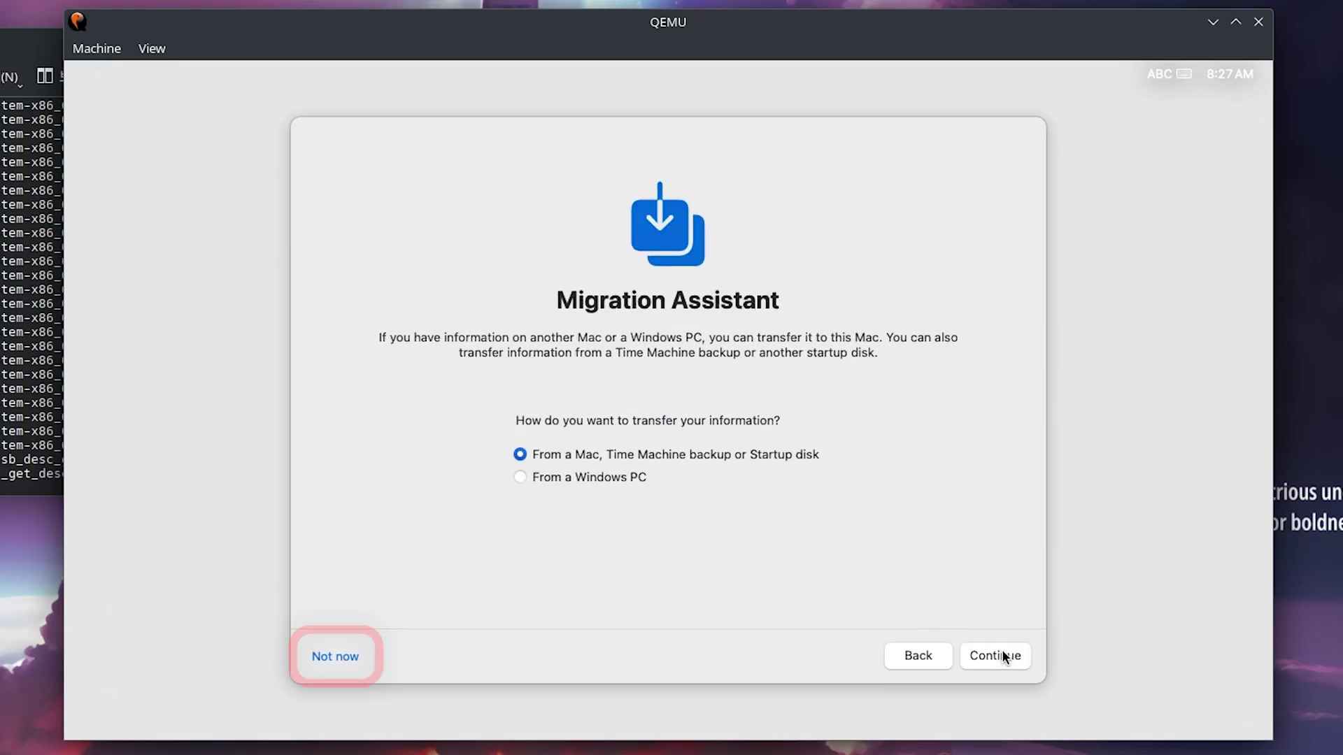
pyautogui.click(339, 661)
# Skip signing in with an Apple ID and agree to the macOS Software License Agreement.
pyautogui.click(341, 665)
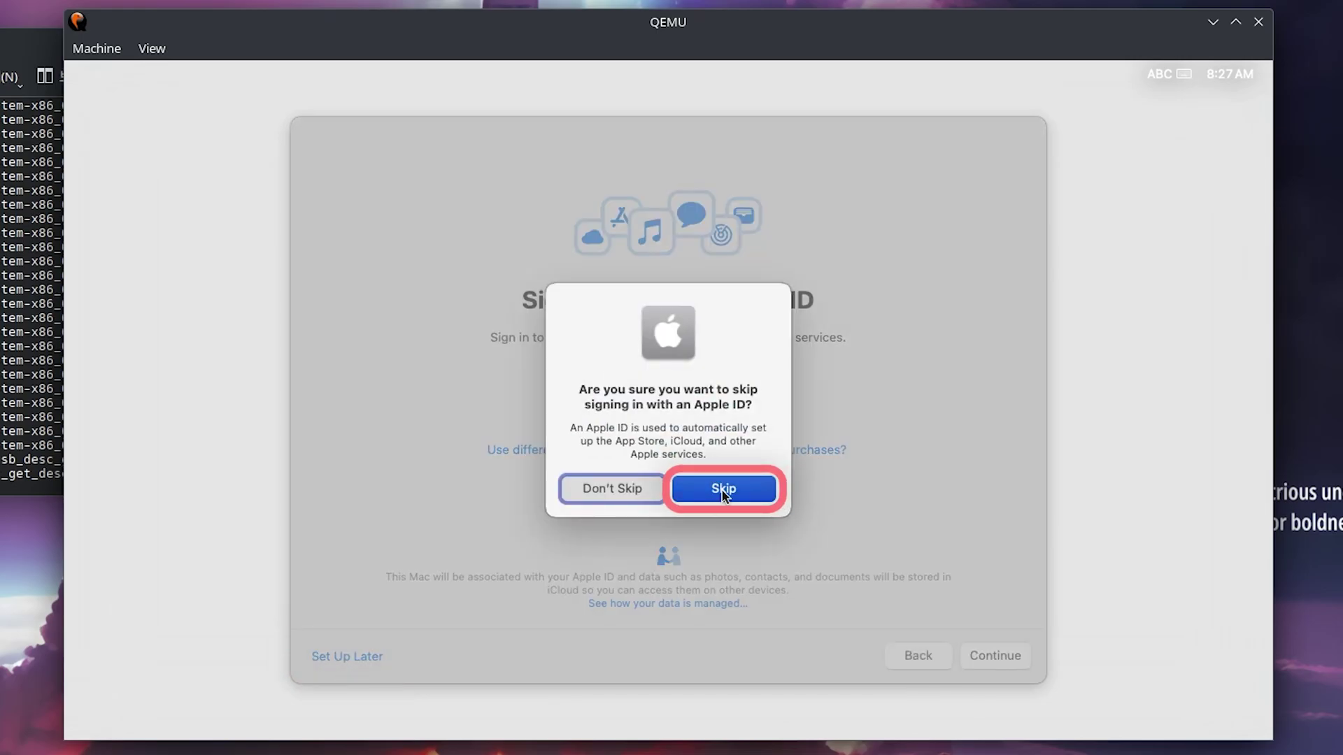
pyautogui.click(724, 487)
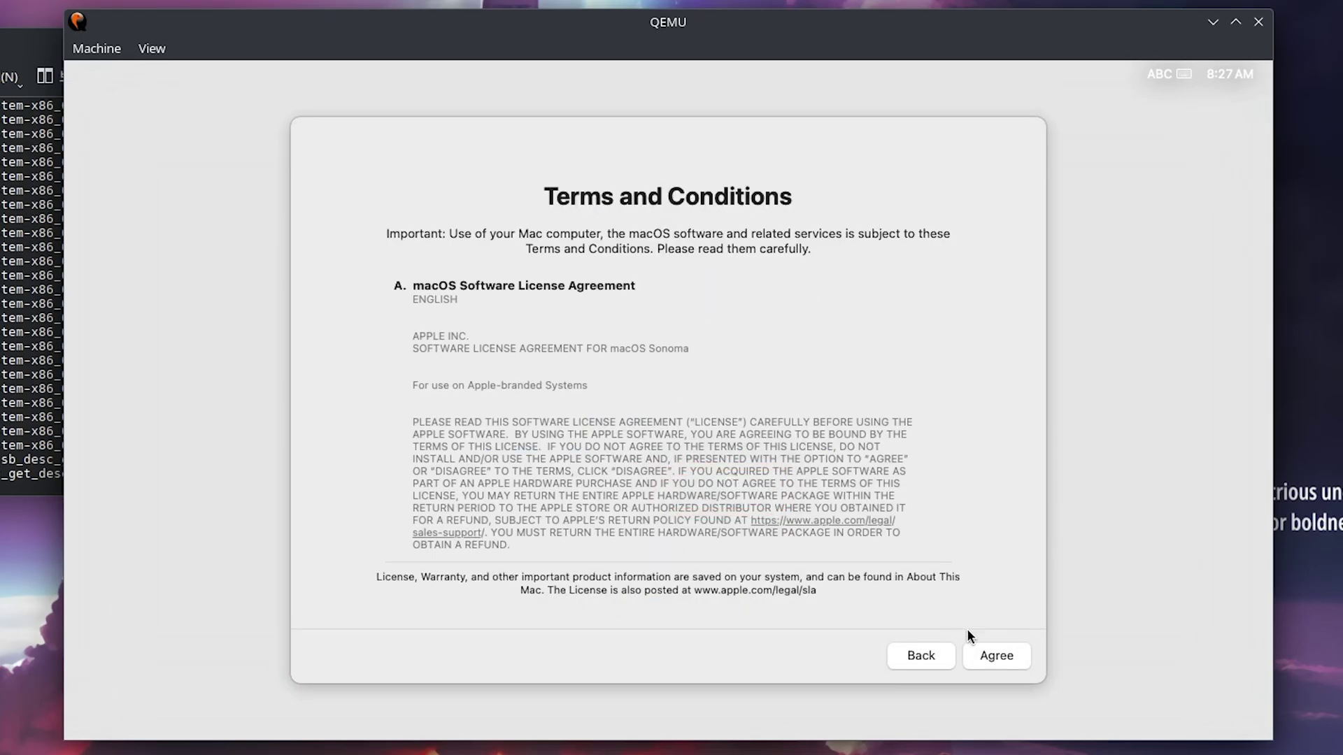
pyautogui.click(989, 654)
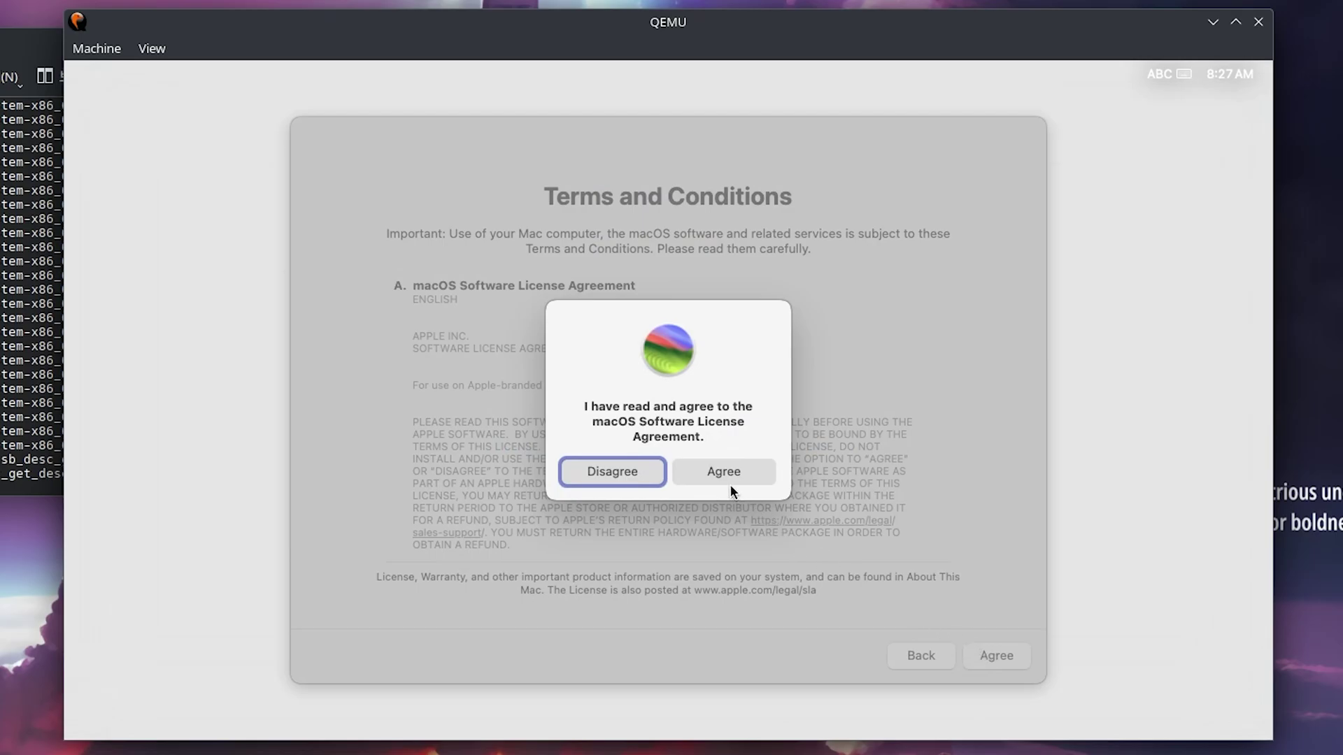
pyautogui.click(726, 478)
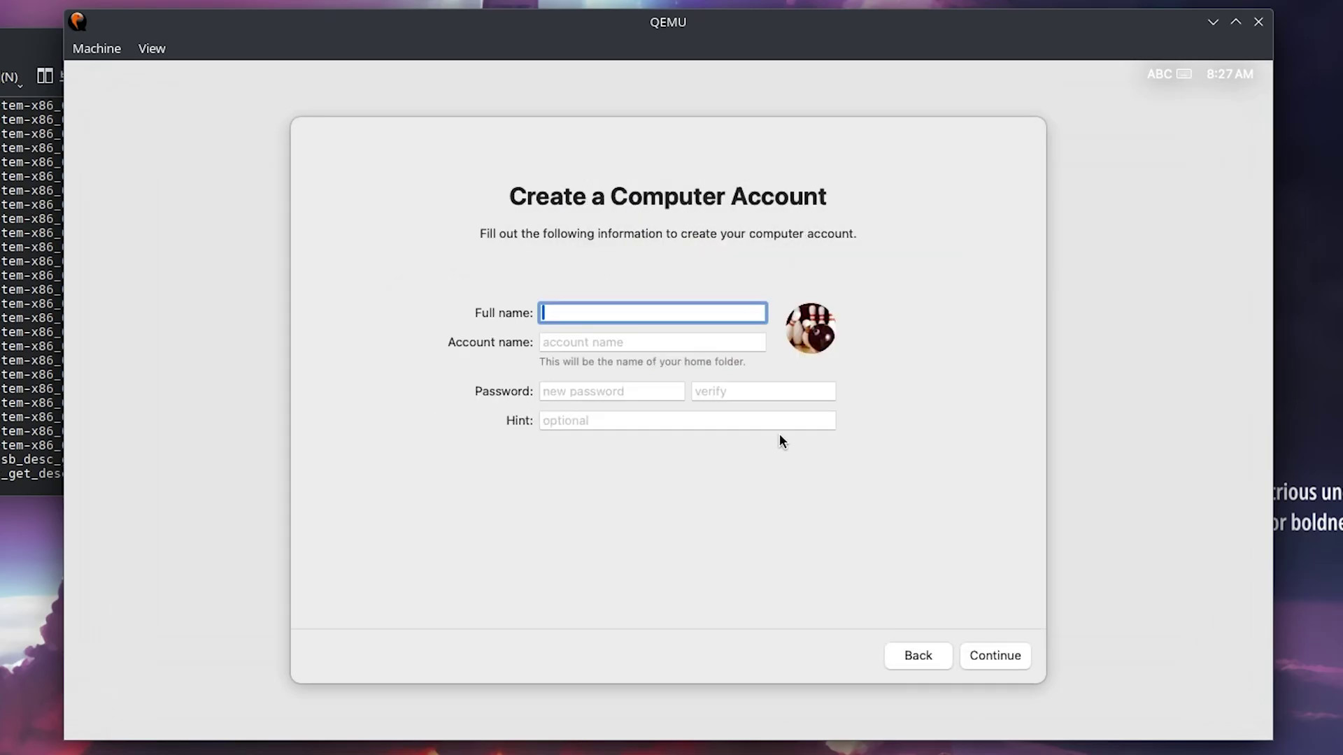
# Create the computer account with a full name, the suggested account name and a verified account password, leaving the hint empty.
pyautogui.write('GyulTips')
pyautogui.press('Tab')
pyautogui.press('Tab')
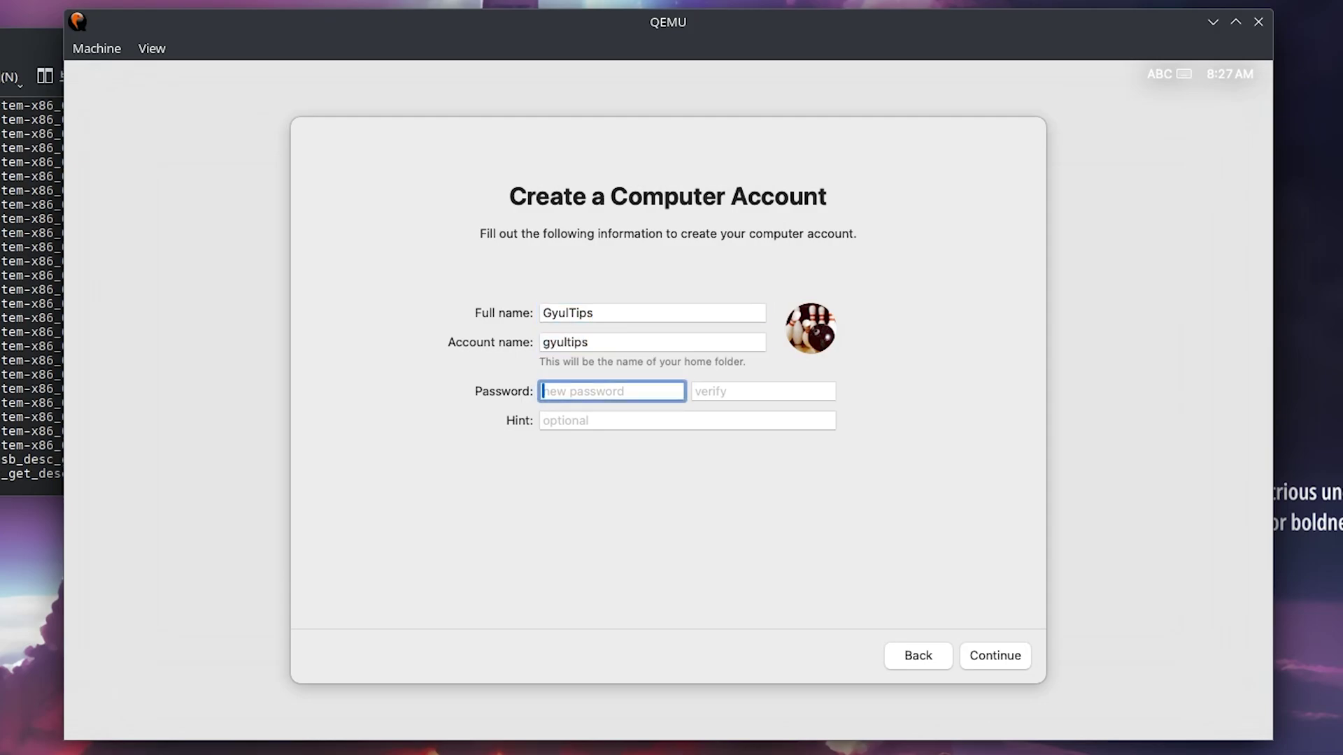
pyautogui.write('•••••••••')
pyautogui.press('Tab')
pyautogui.write('••••••••••')
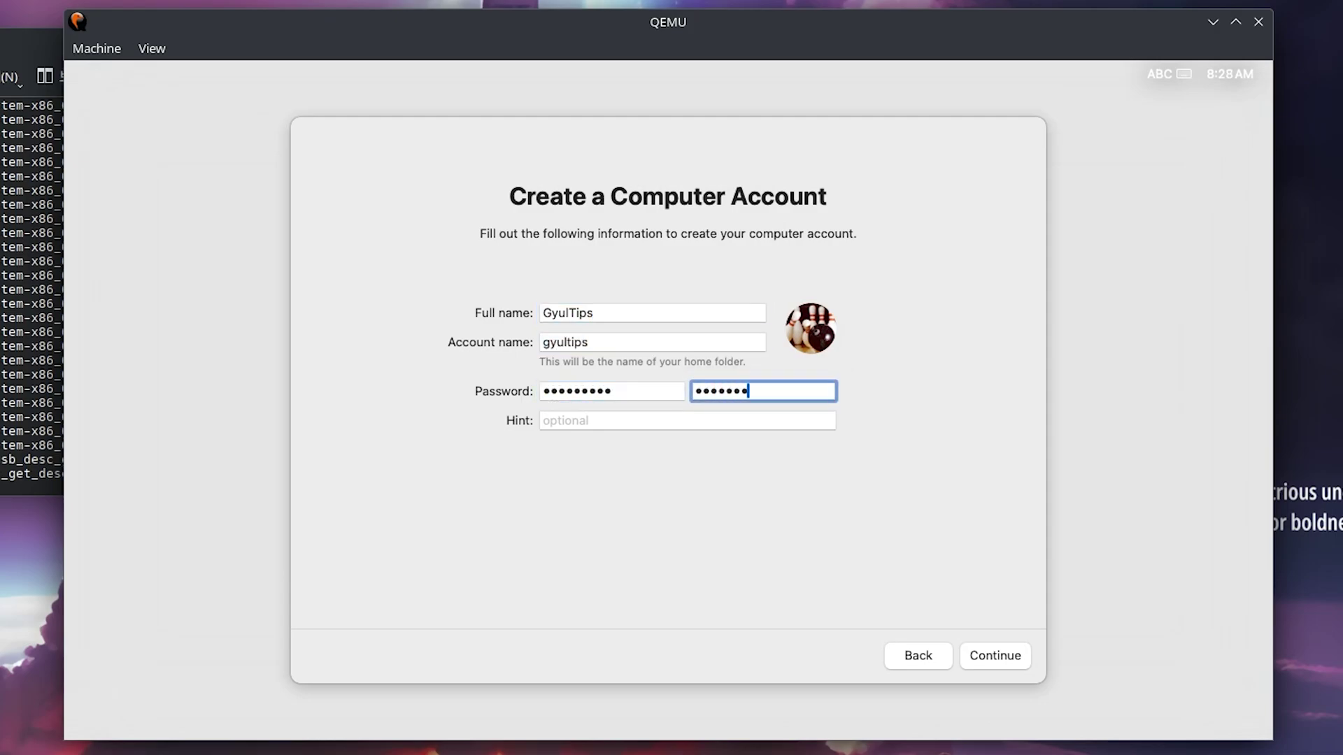
pyautogui.press('Tab')
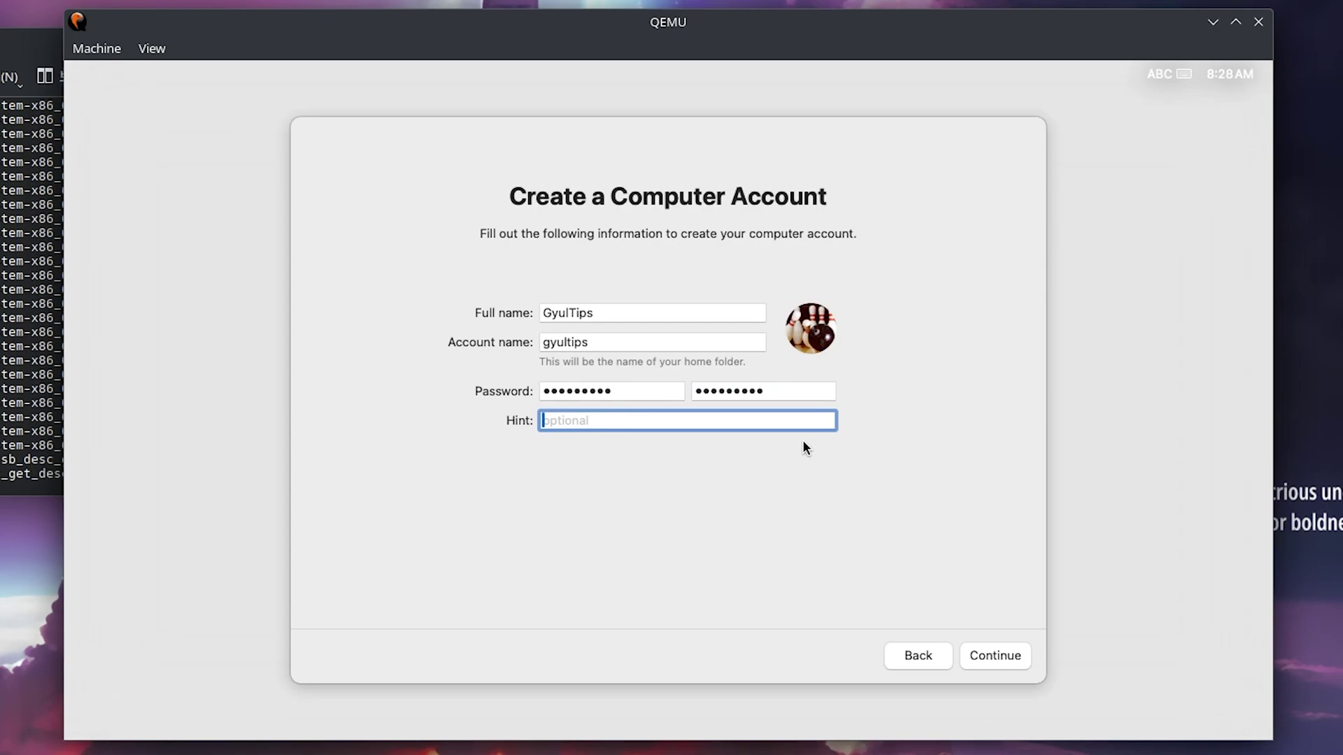
pyautogui.click(983, 661)
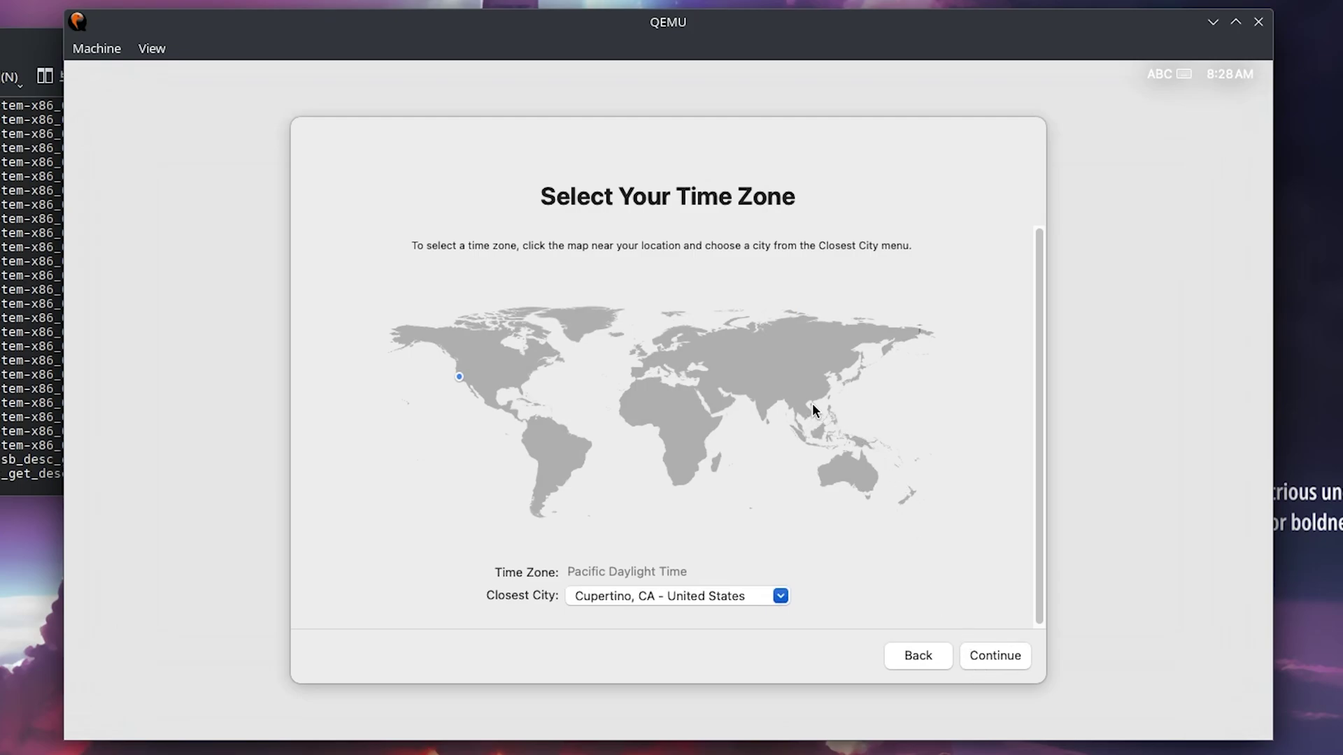
# Set the time zone to Seoul - South Korea on the map and confirm the analytics sharing options.
pyautogui.click(839, 378)
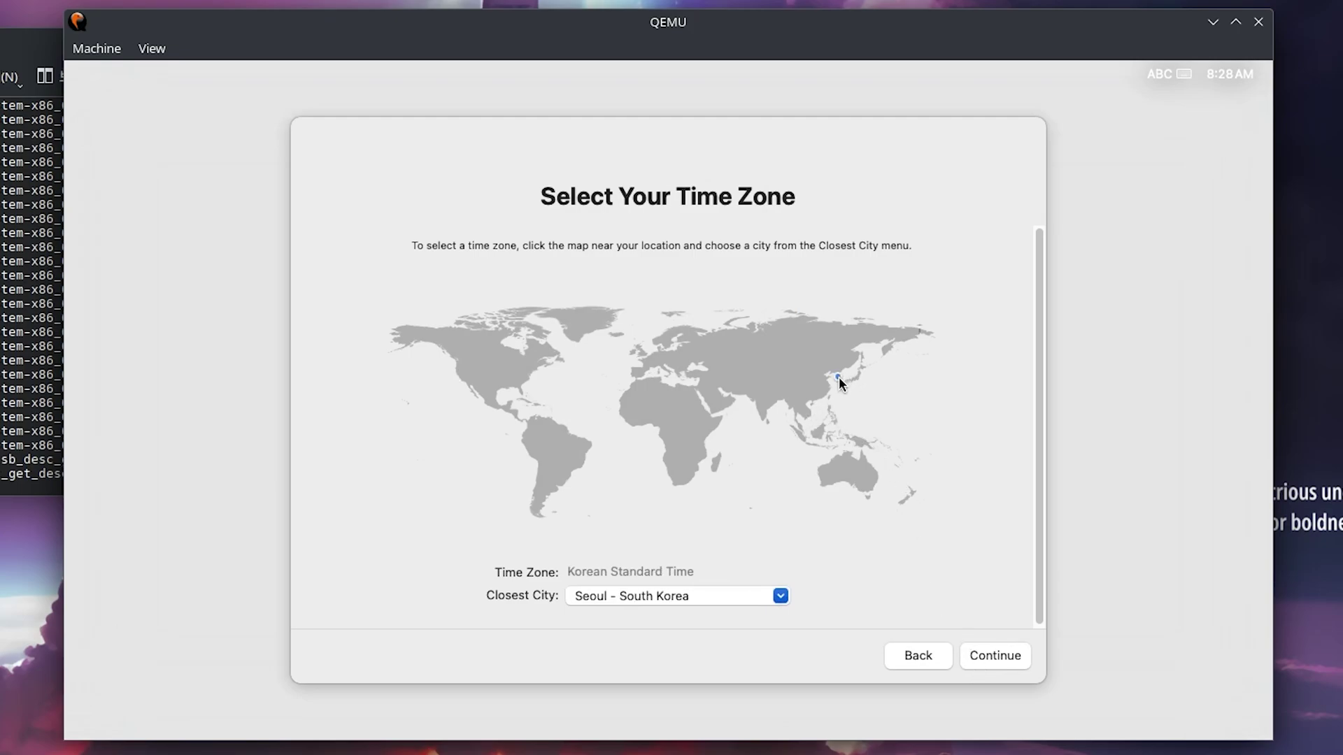
pyautogui.click(980, 649)
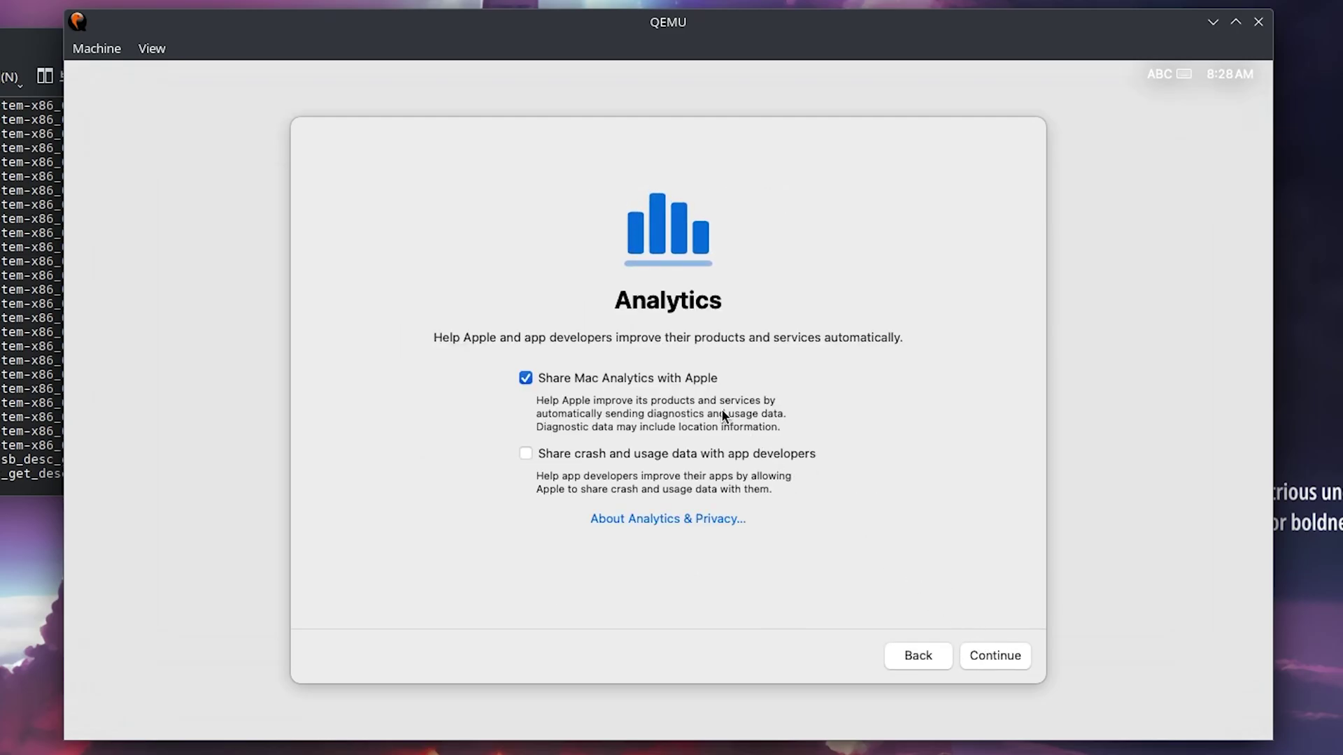
pyautogui.click(692, 378)
pyautogui.click(711, 378)
pyautogui.click(983, 657)
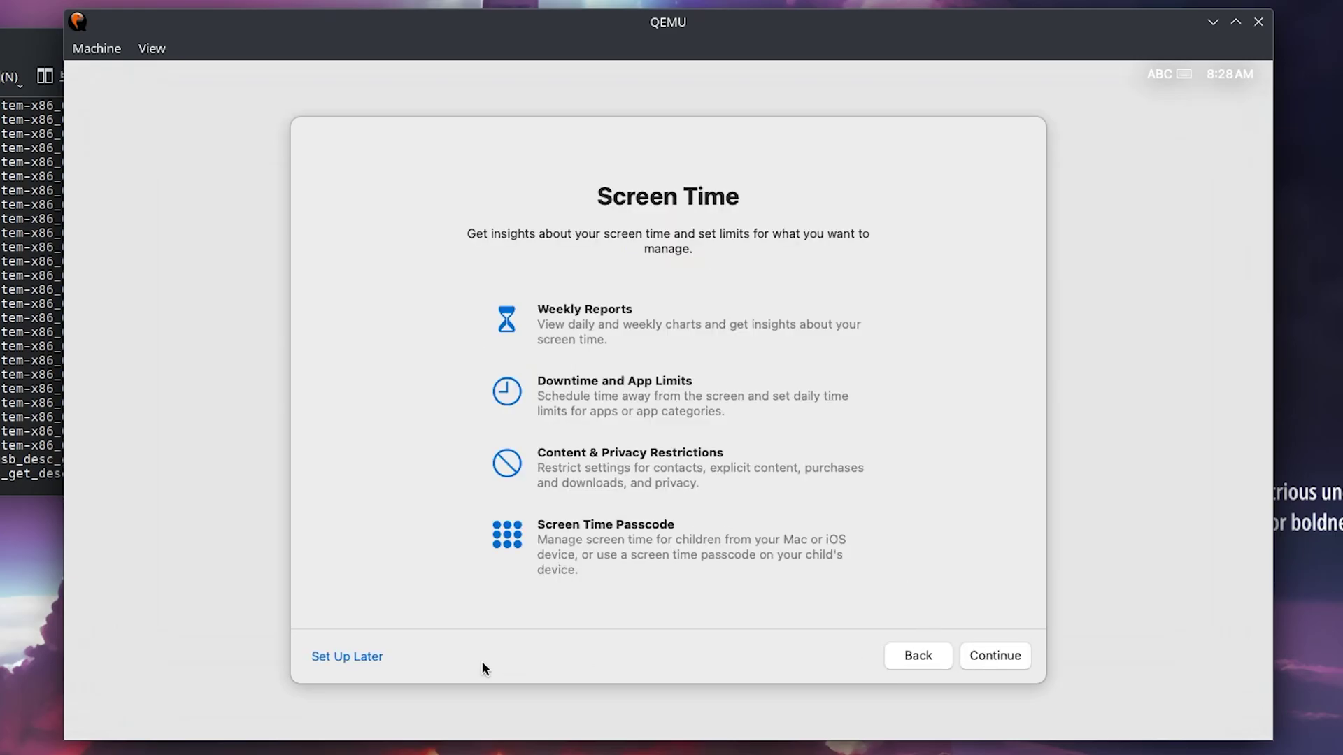
# Postpone the Screen Time setup and choose the Dark appearance for macOS.
pyautogui.click(361, 655)
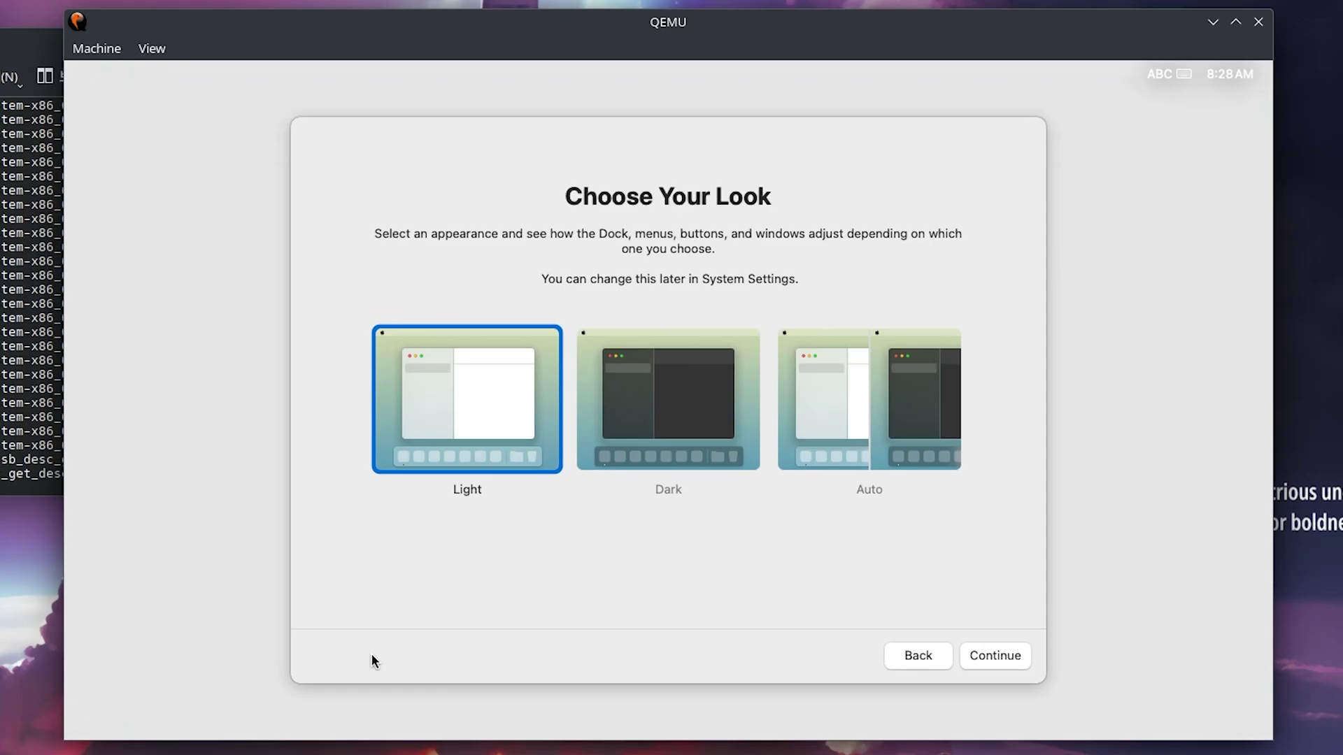
pyautogui.click(664, 448)
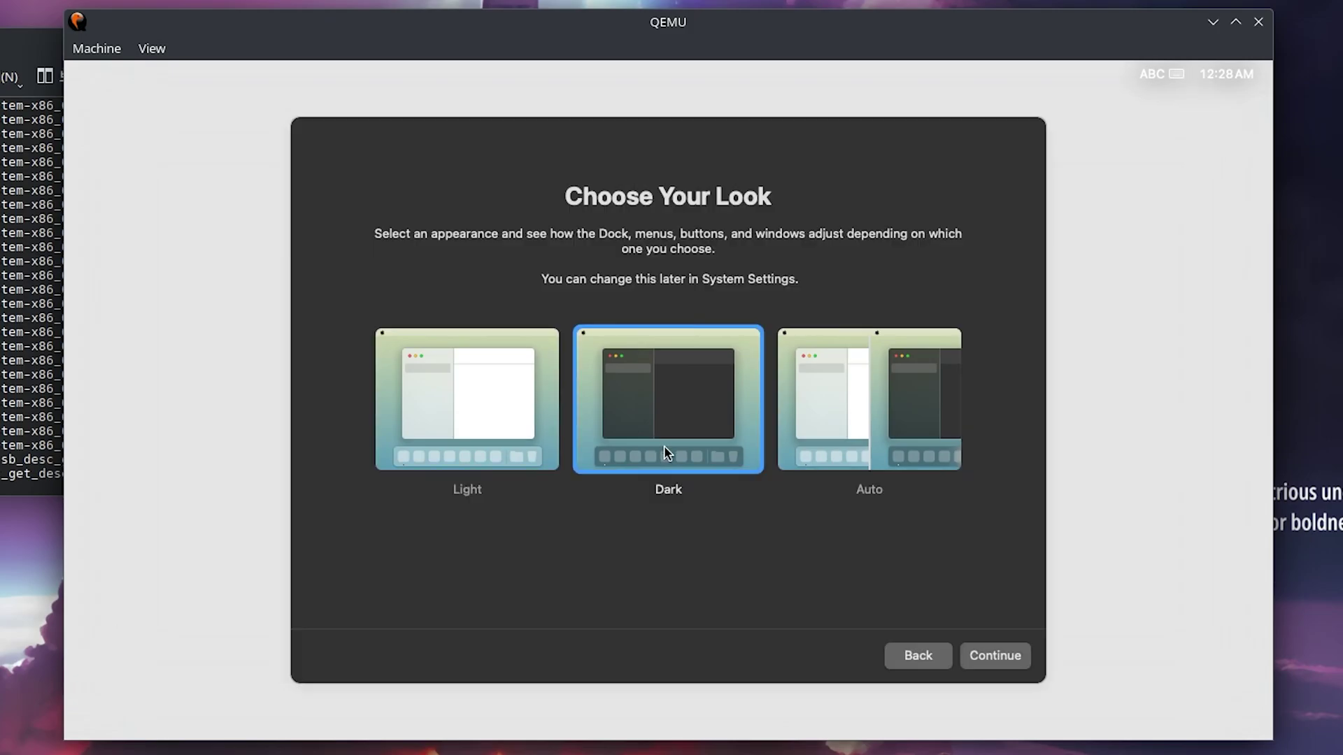
pyautogui.click(989, 660)
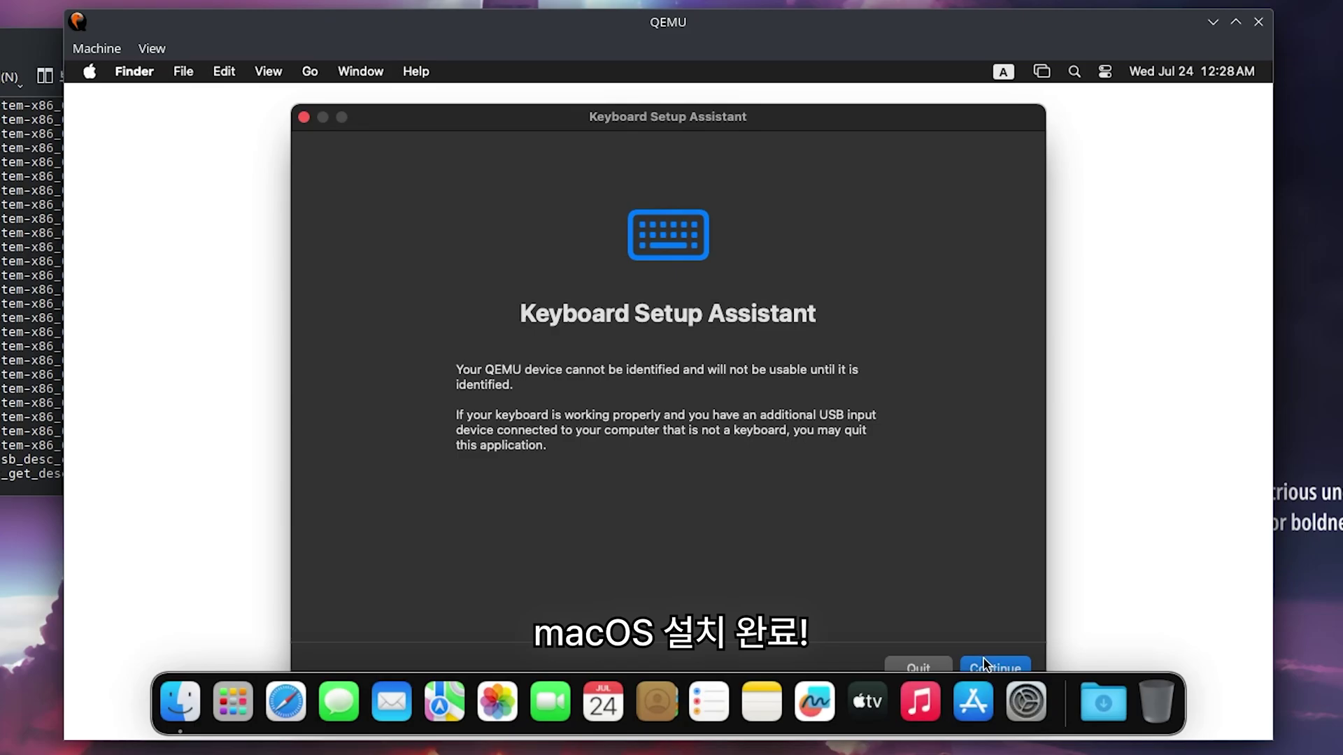
# Identify the QEMU keyboard by its Shift-adjacent keys and accept ANSI (U.S.) as the keyboard type.
pyautogui.click(988, 663)
pyautogui.press('z')
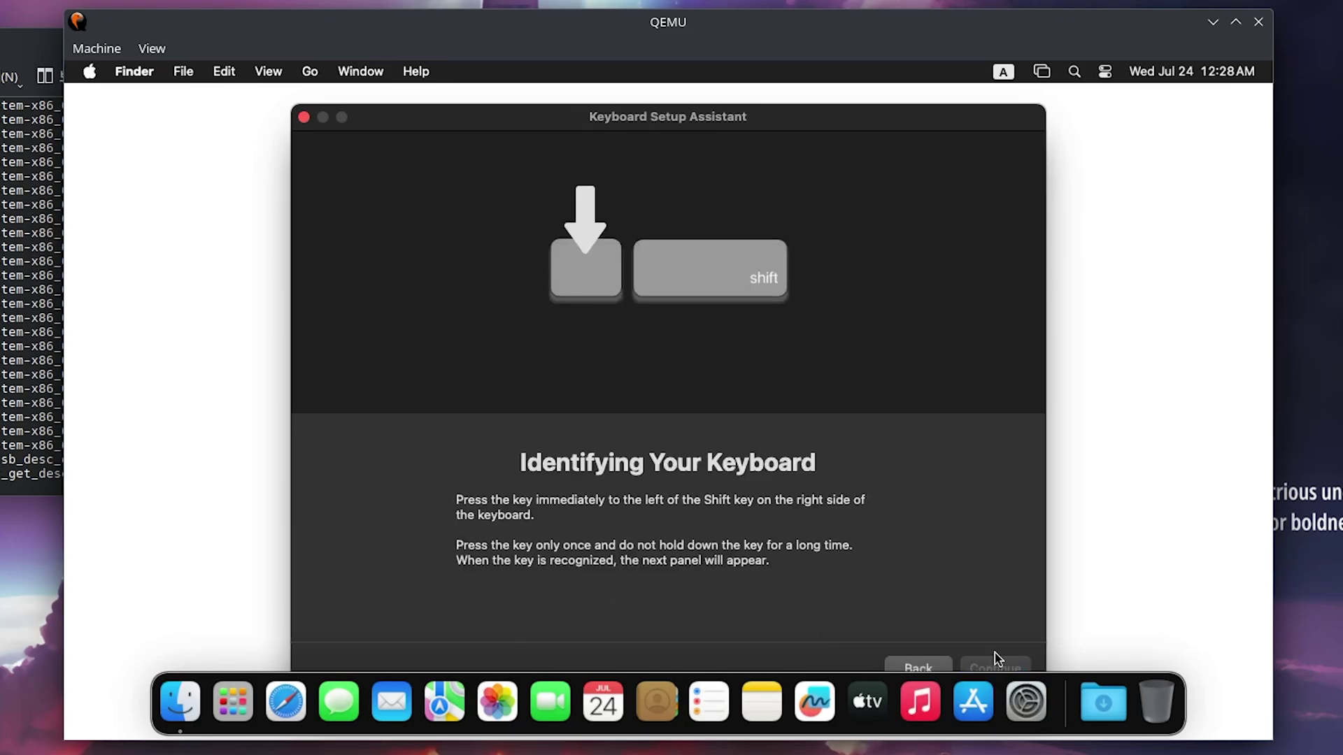
pyautogui.press('/')
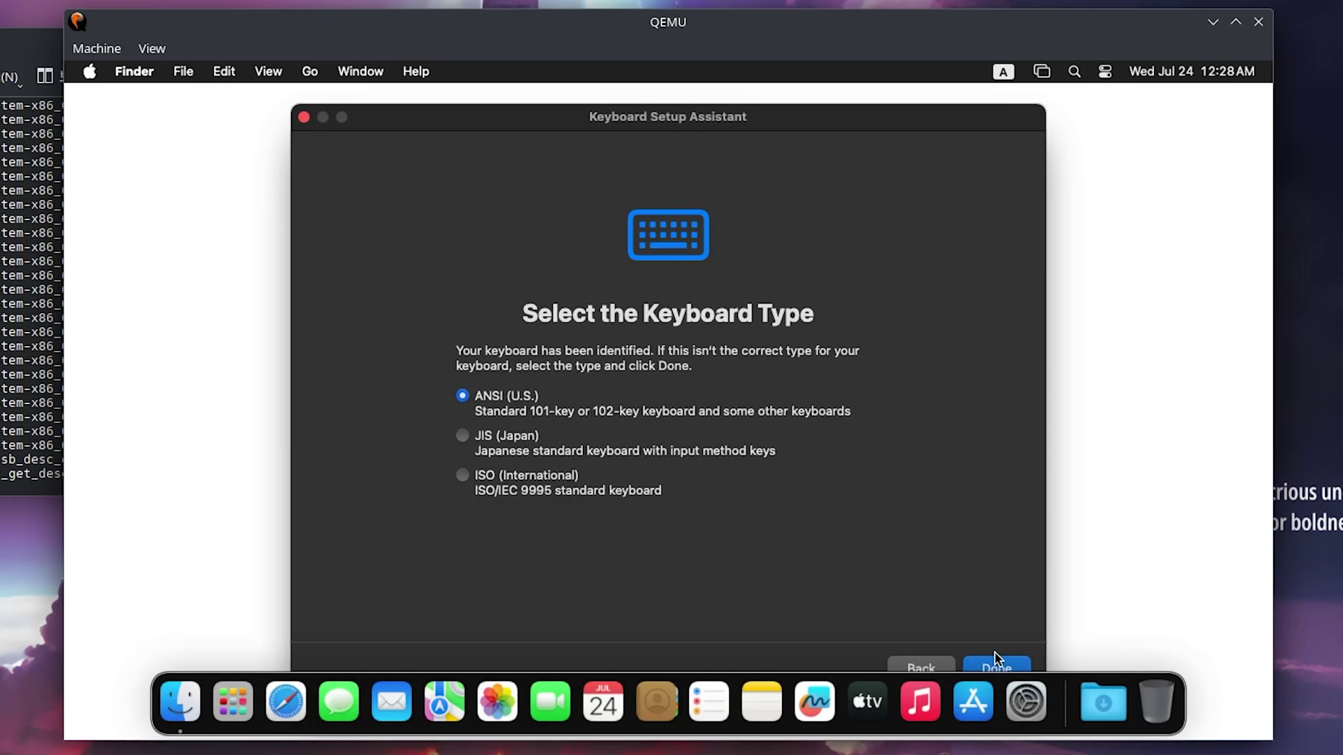
pyautogui.click(999, 665)
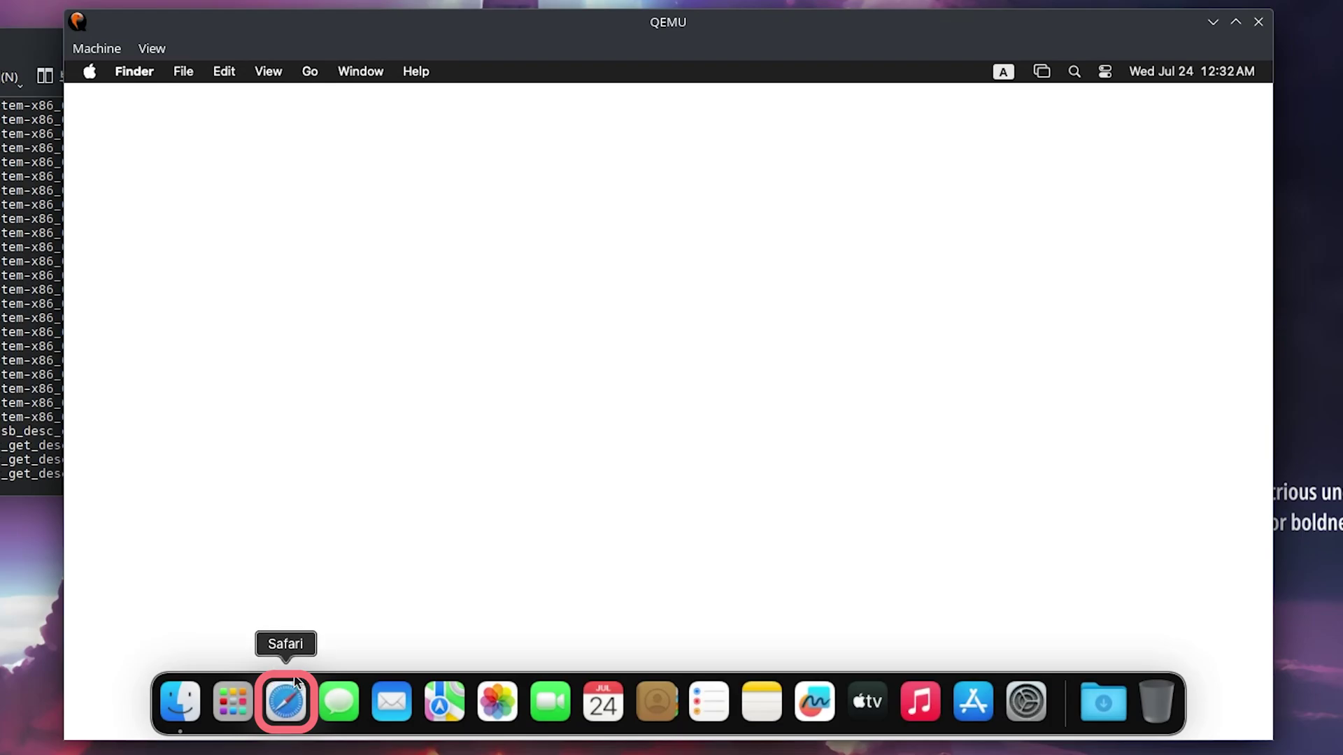
# Open Safari and search the web for "opencore configurator".
pyautogui.click(286, 701)
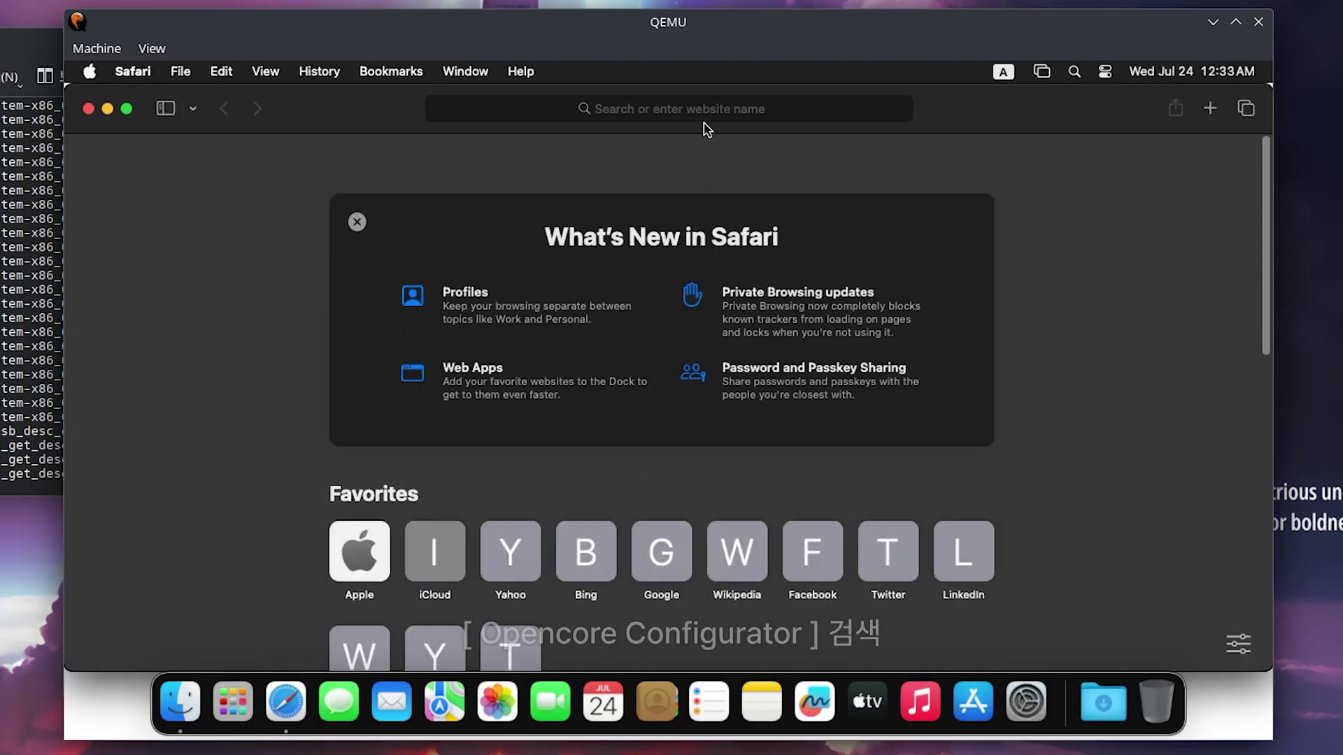
pyautogui.click(699, 112)
pyautogui.write('oipen')
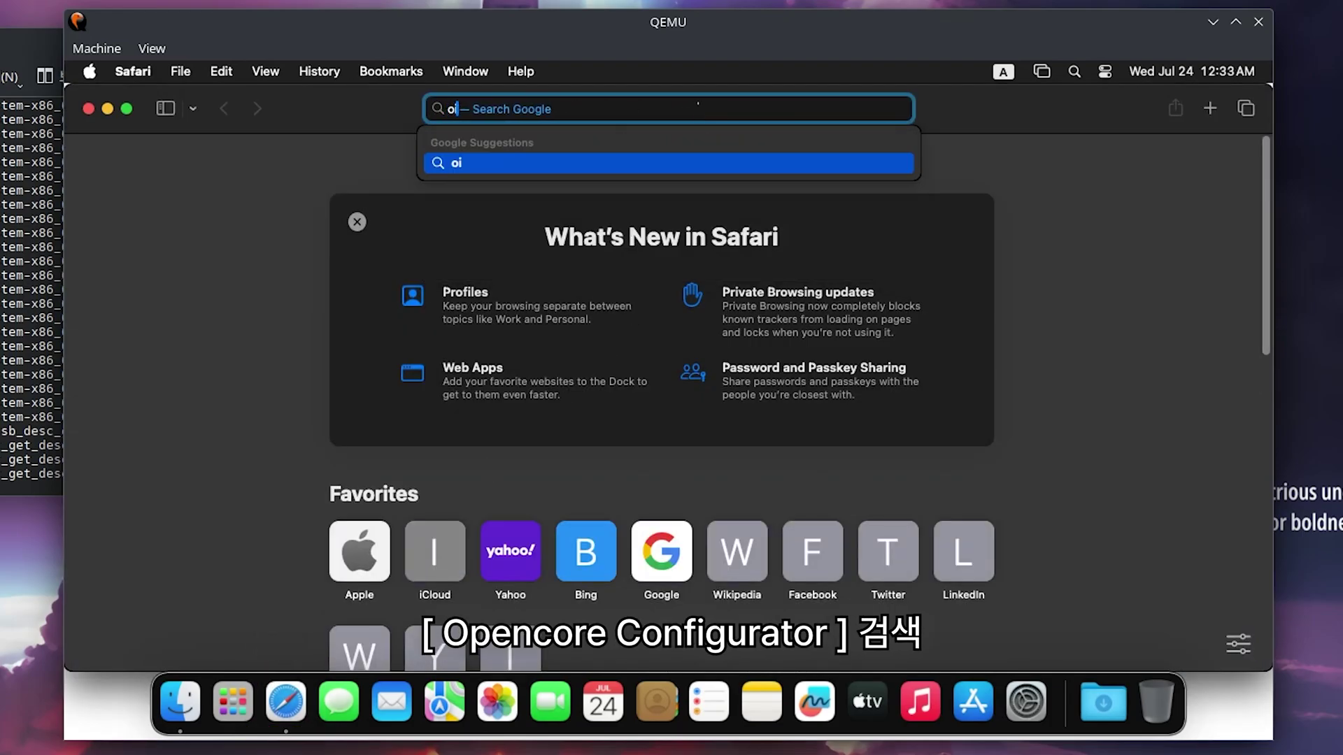
pyautogui.press('BackSpace')
pyautogui.press('BackSpace')
pyautogui.press('BackSpace')
pyautogui.press('BackSpace')
pyautogui.write('penco')
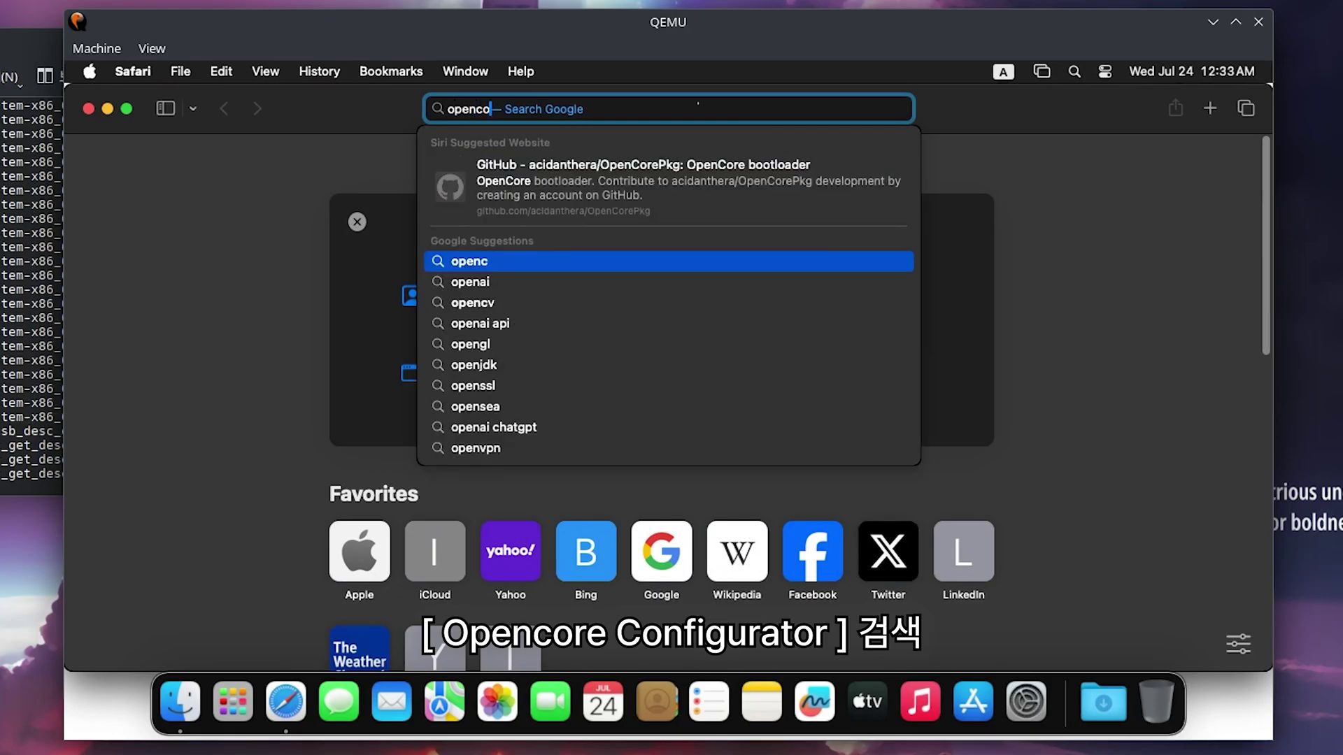
pyautogui.write('re configurator')
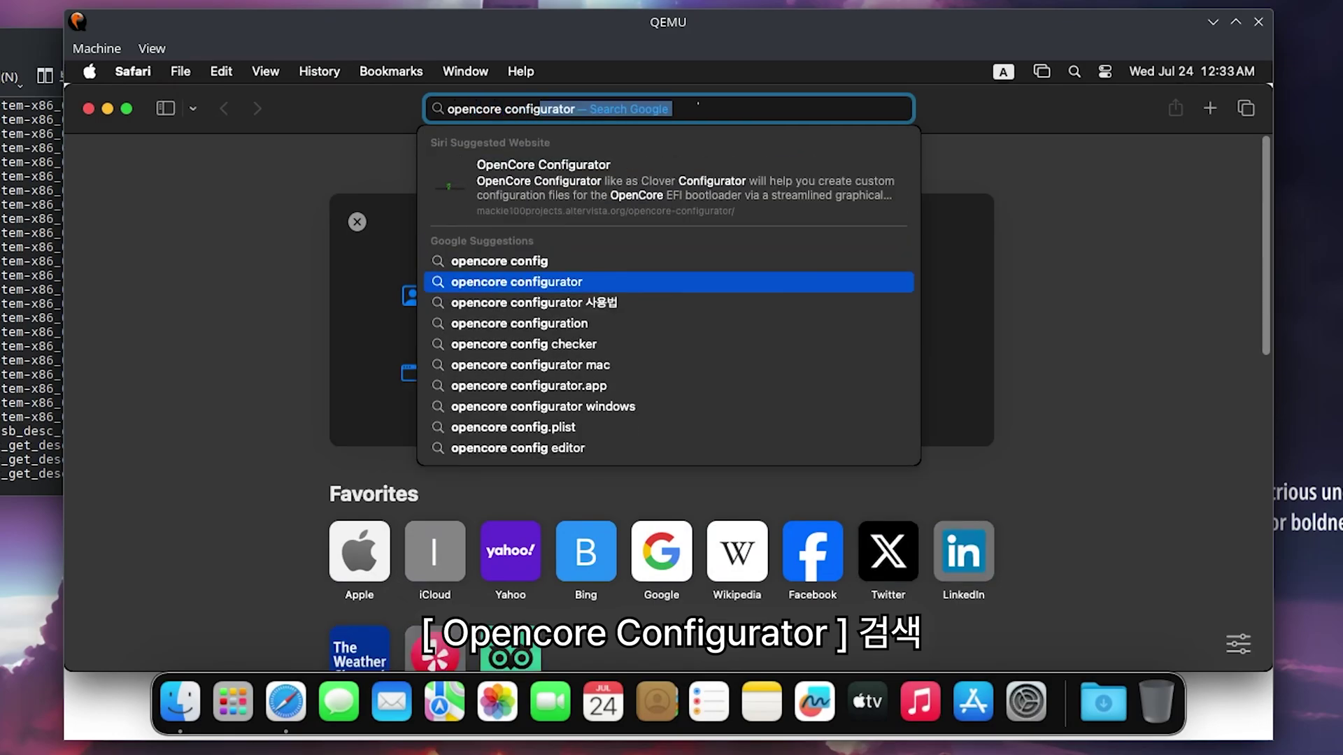
pyautogui.press('Return')
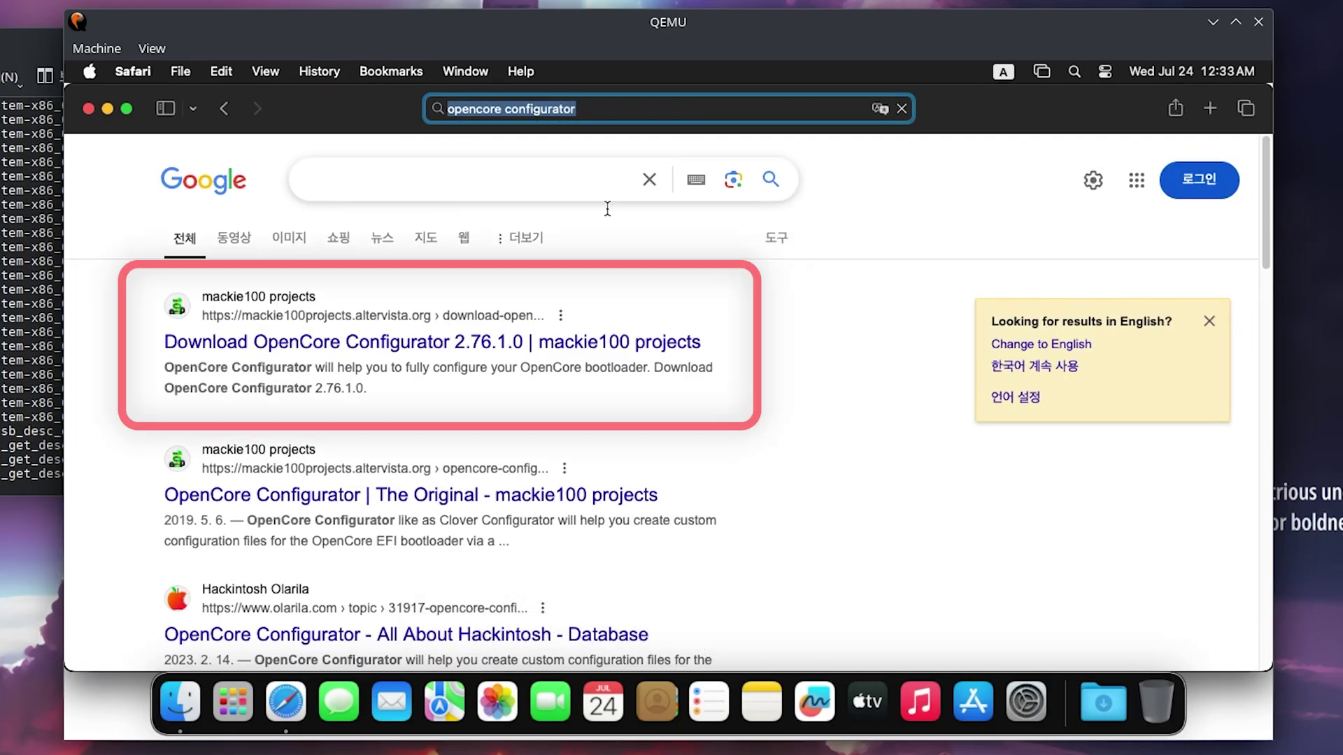
# Download OpenCore Configurator from the mackie100 projects result, accepting the cookie notice and allowing downloads from the site.
pyautogui.click(478, 341)
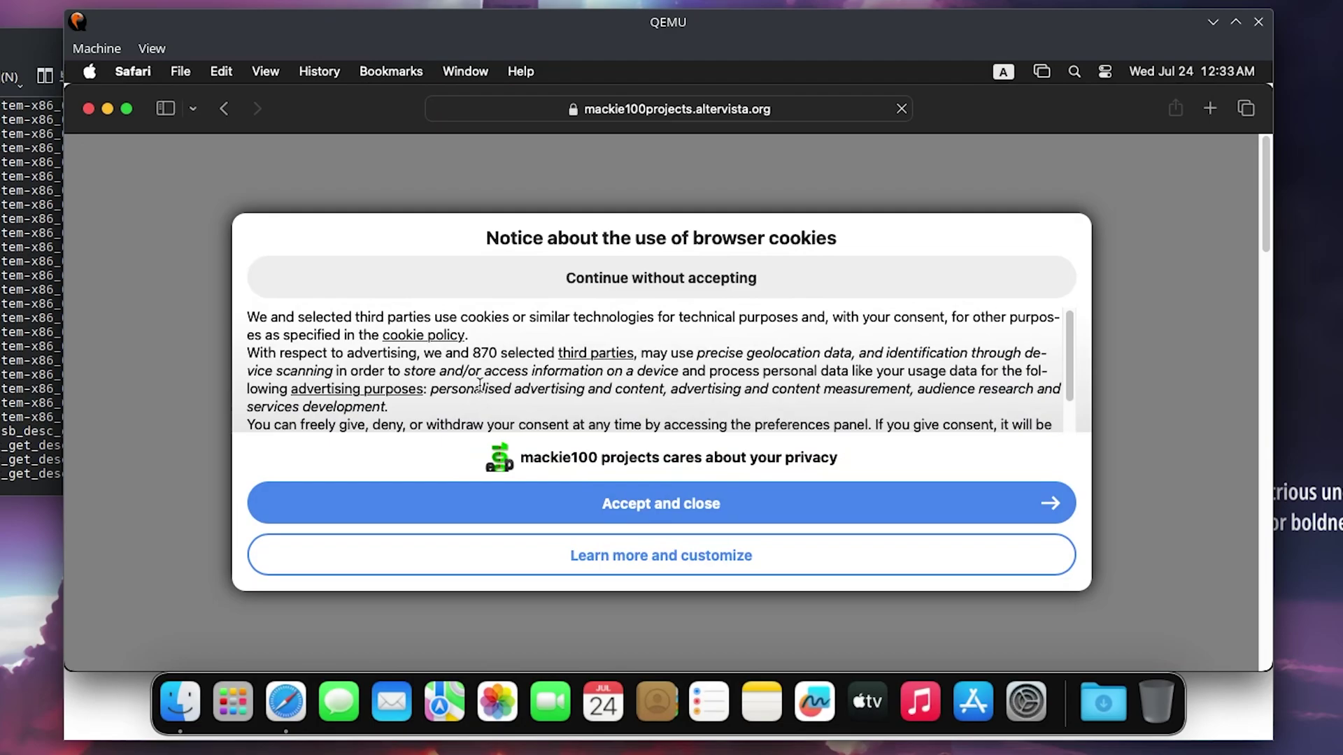
pyautogui.click(505, 498)
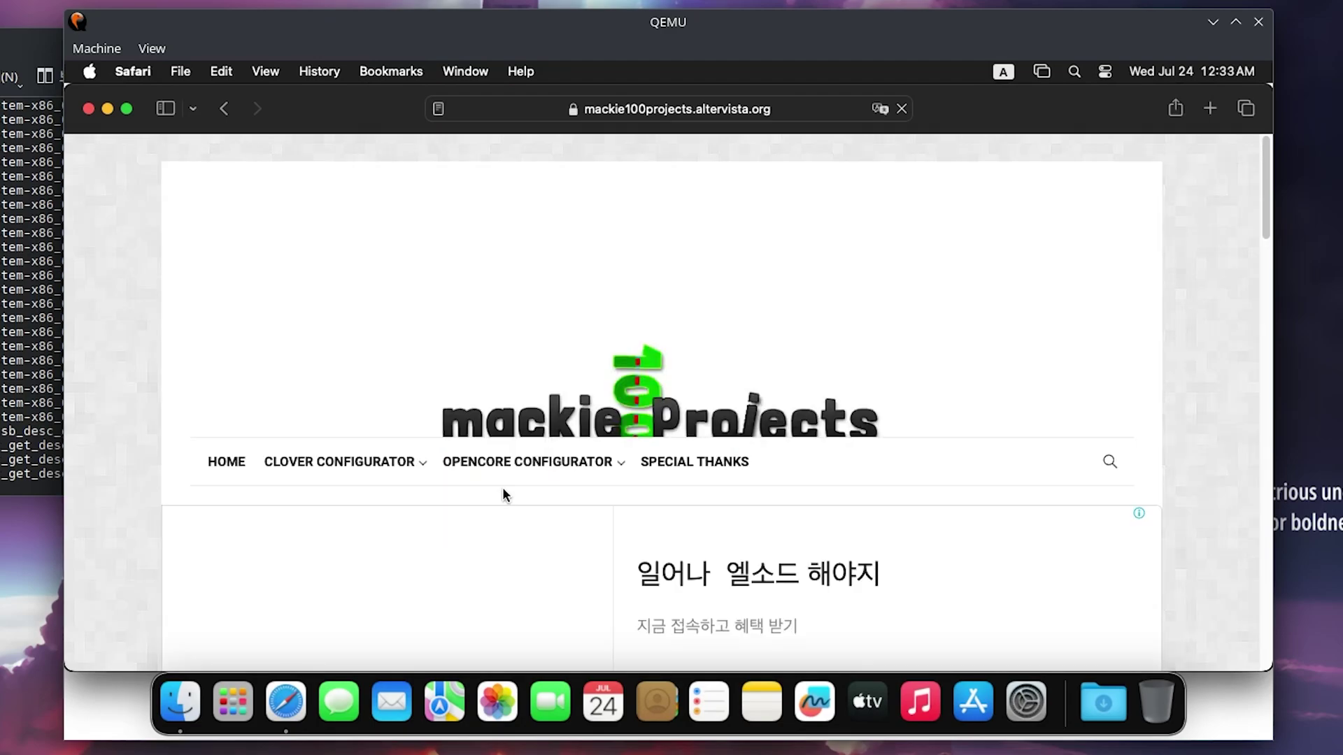
pyautogui.scroll(-5, 489, 455)
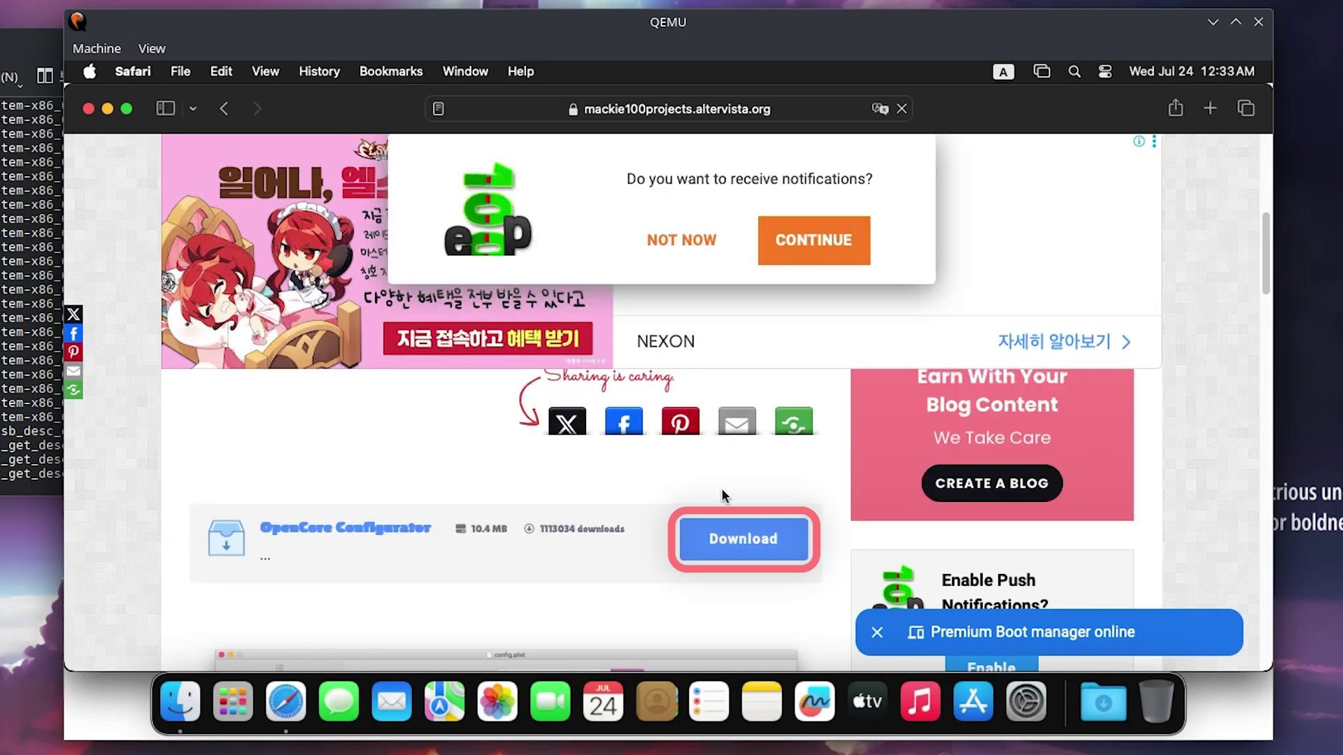
pyautogui.click(730, 539)
pyautogui.click(621, 497)
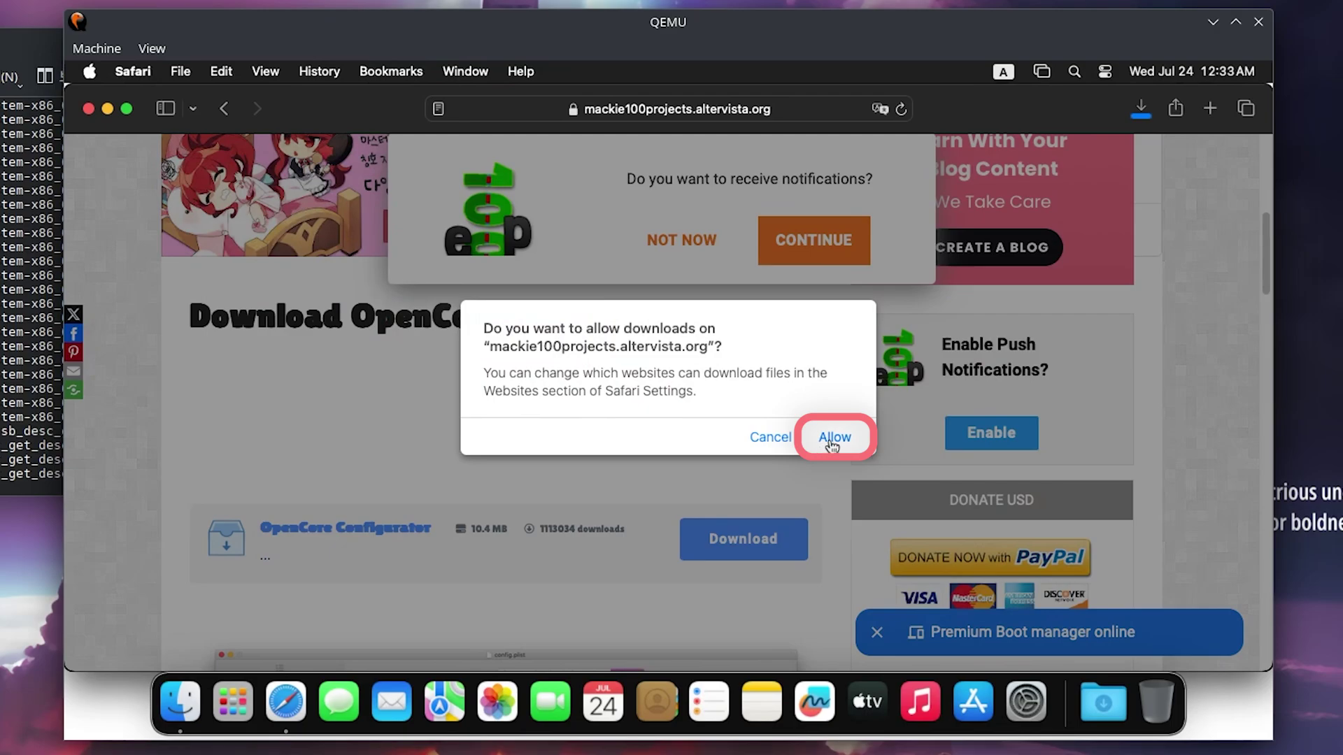
pyautogui.click(831, 440)
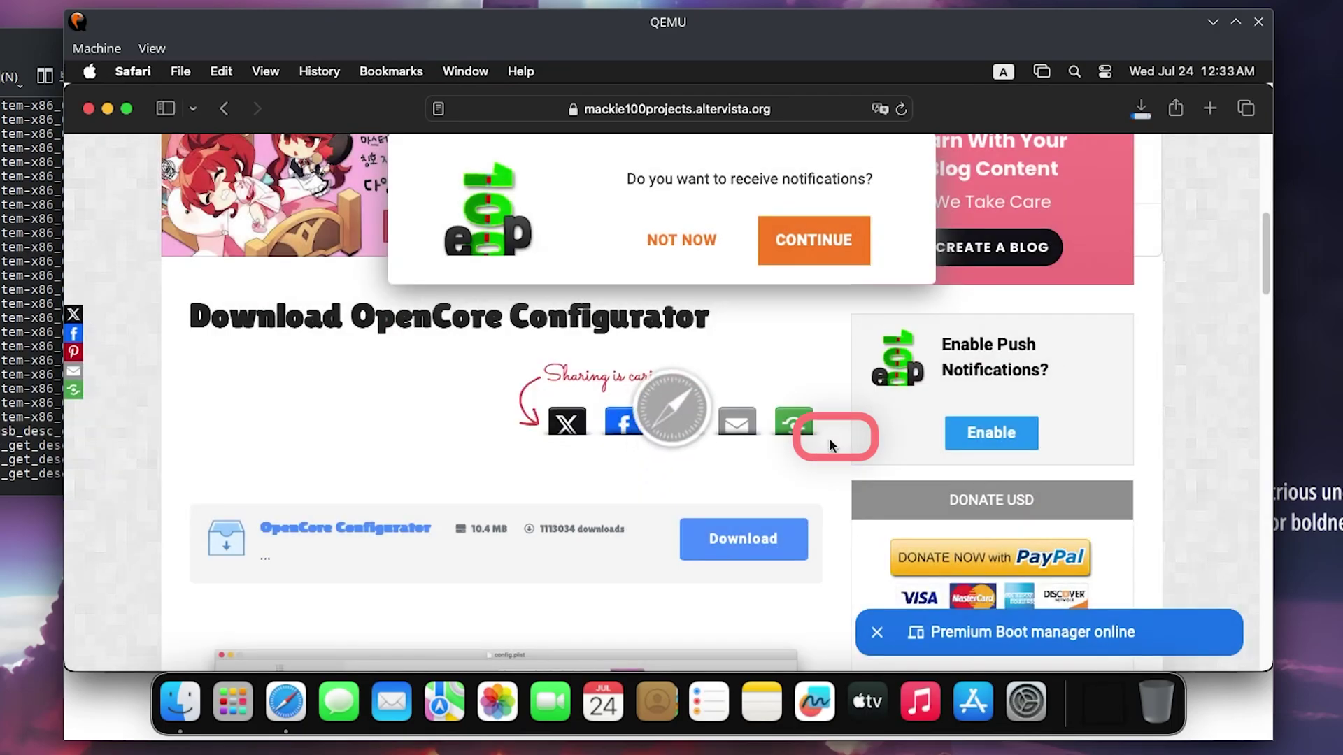
# Search the web for "opencore kvm" and open the thenickdude/KVM-Opencore repository on GitHub.
pyautogui.click(665, 112)
pyautogui.write('opencore')
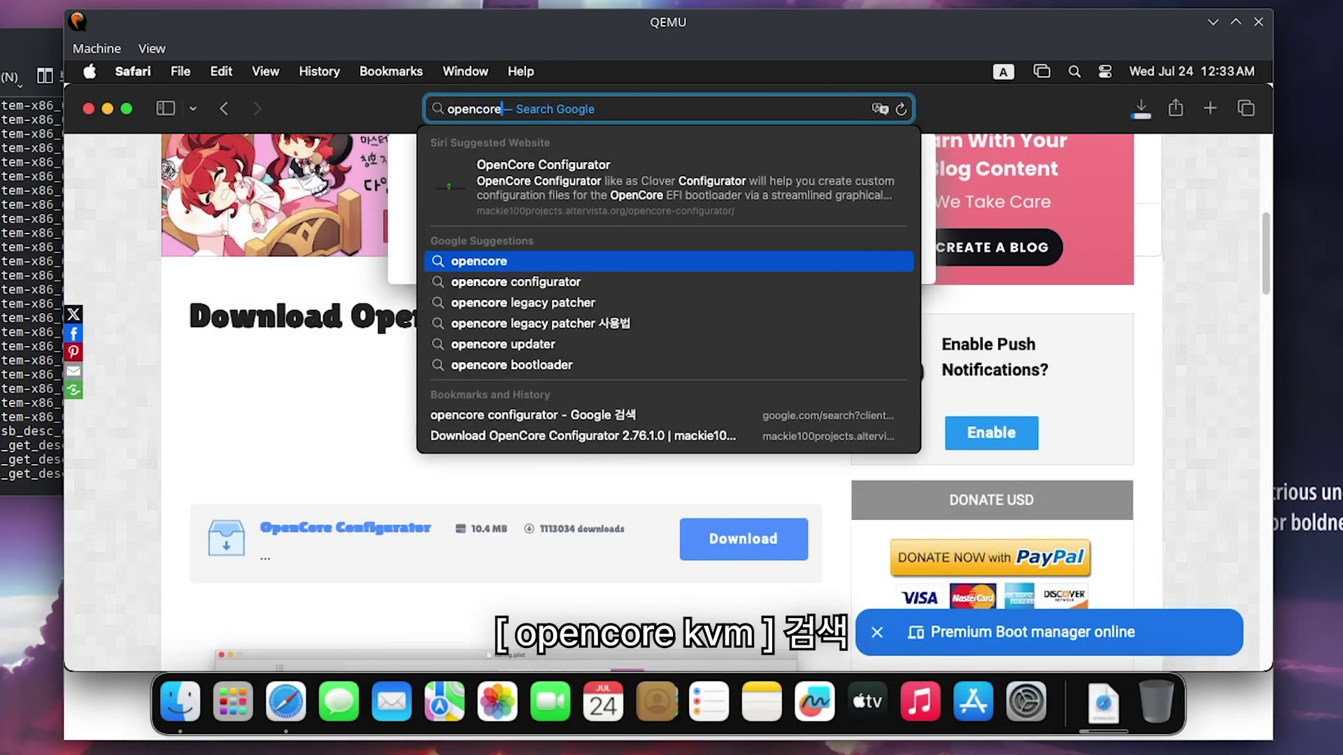
pyautogui.write(' kvm')
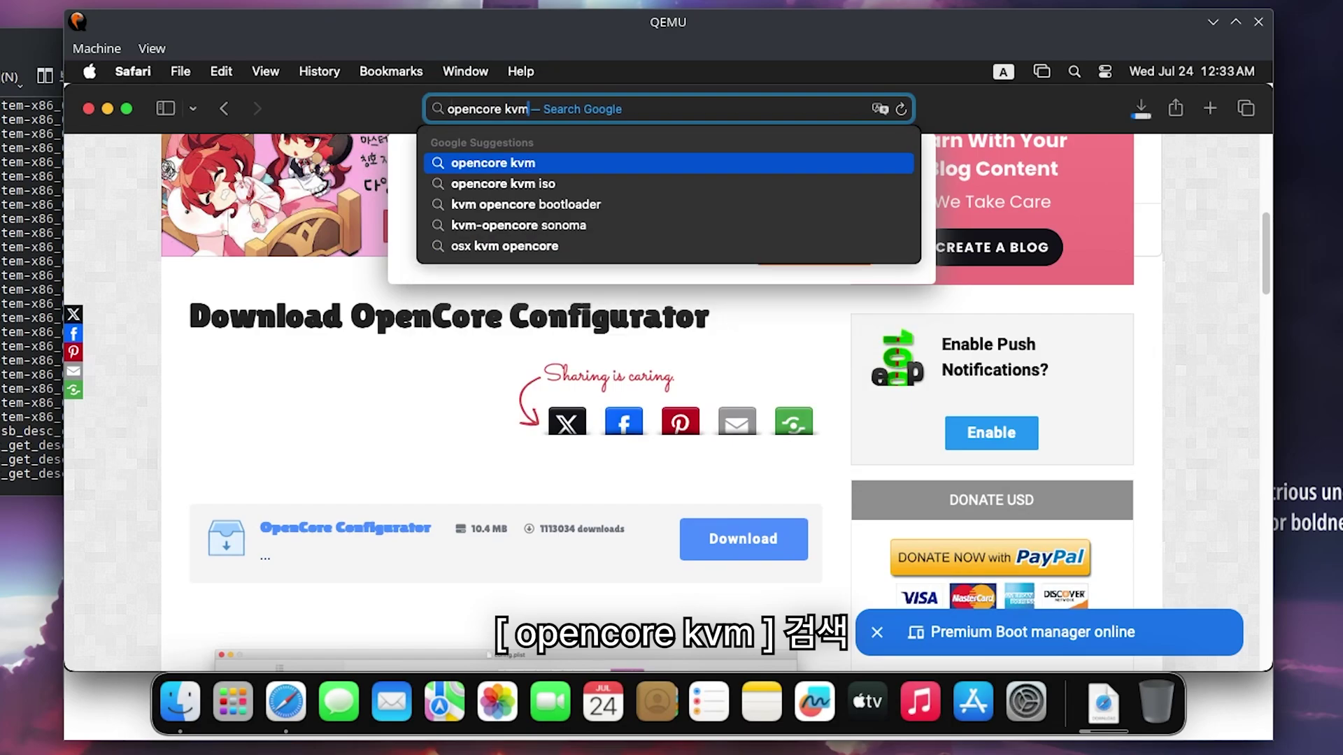
pyautogui.press('Return')
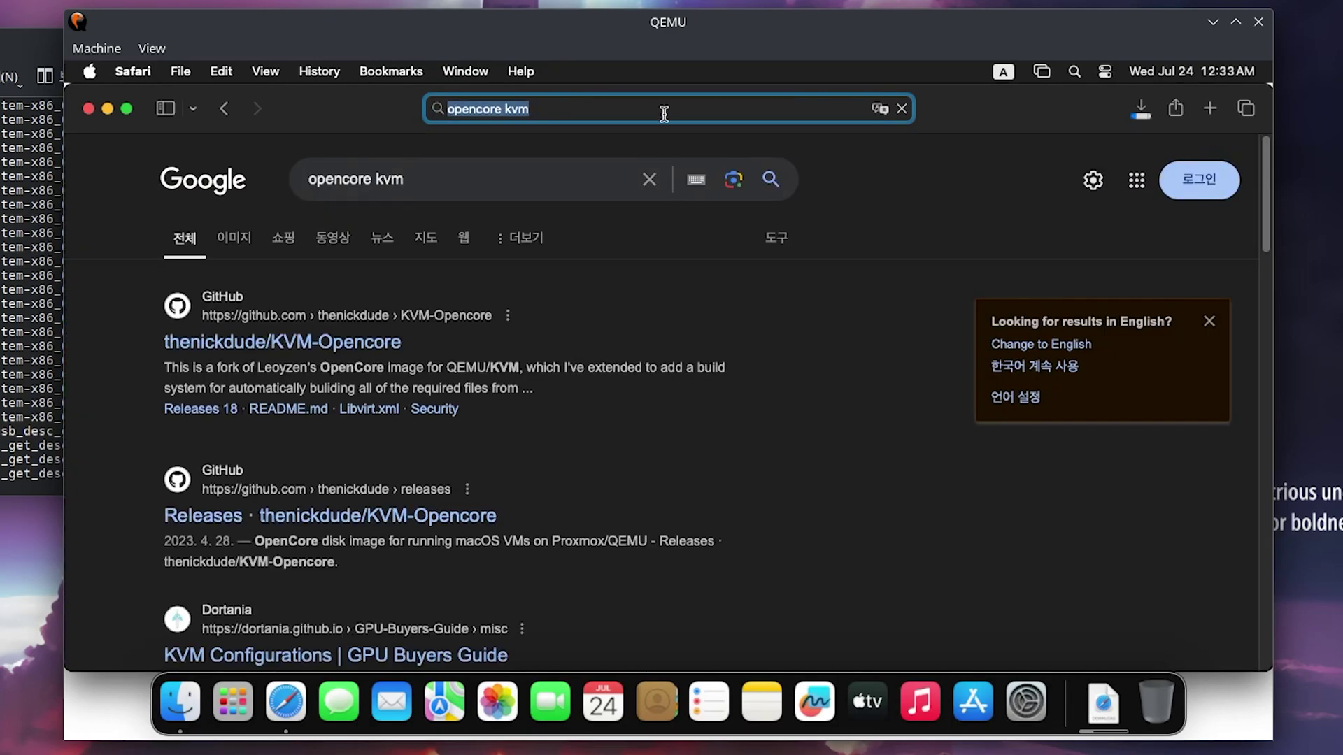
pyautogui.click(288, 350)
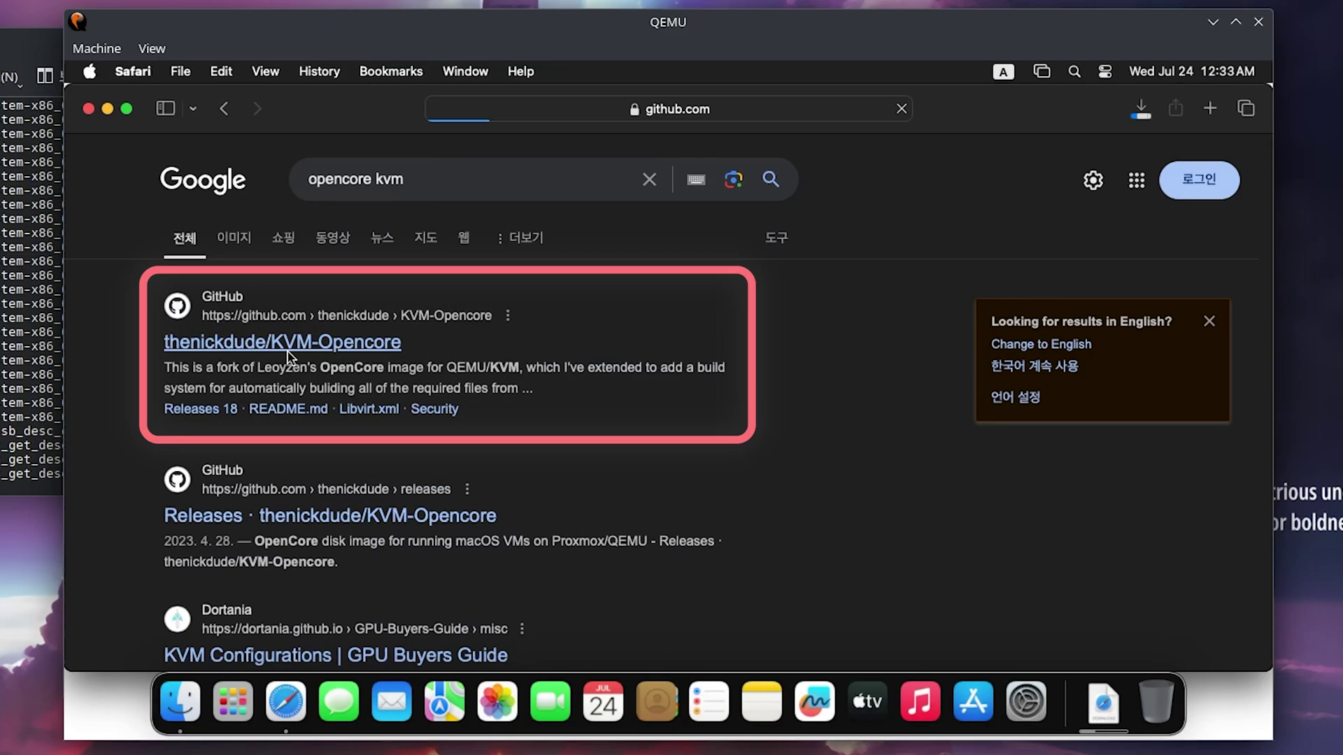
# Download OpenCoreEFIFolder-v21.zip from the repository's latest release, v21, and allow downloads from github.com.
pyautogui.scroll(-5, 370, 413)
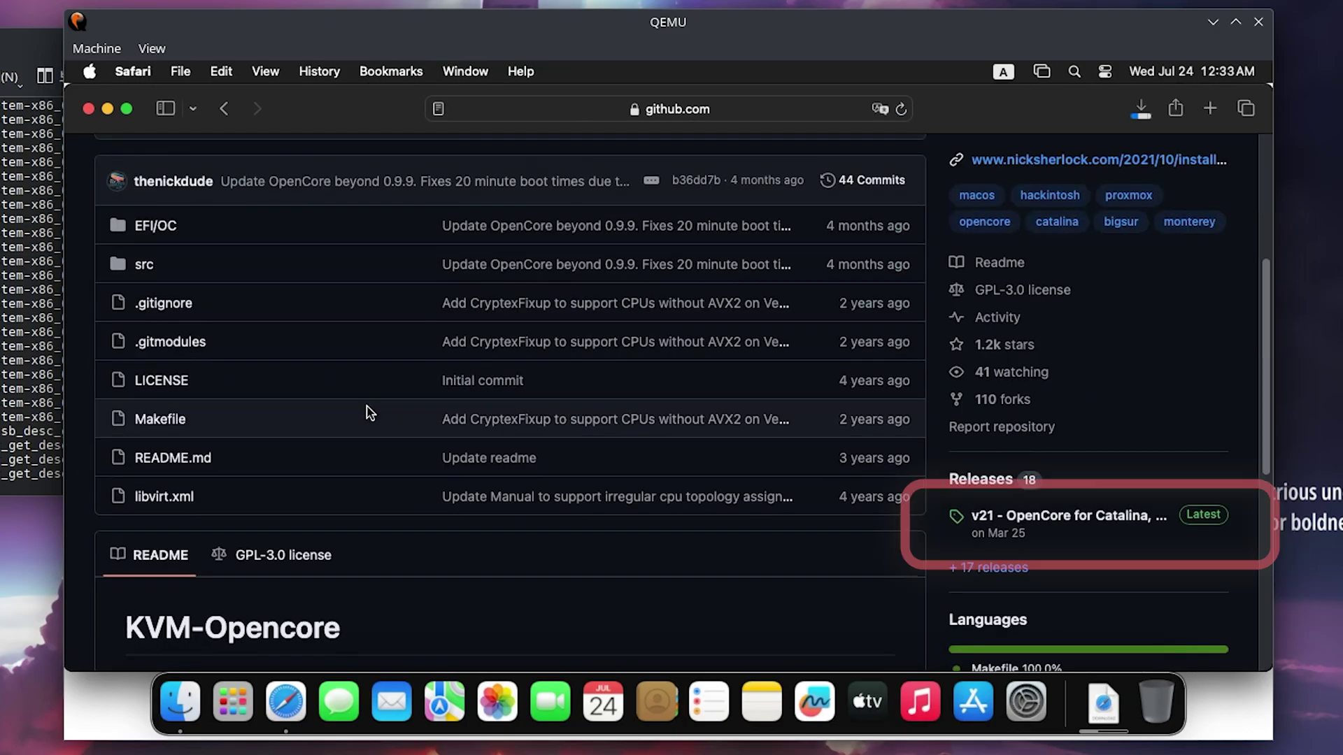
pyautogui.click(971, 519)
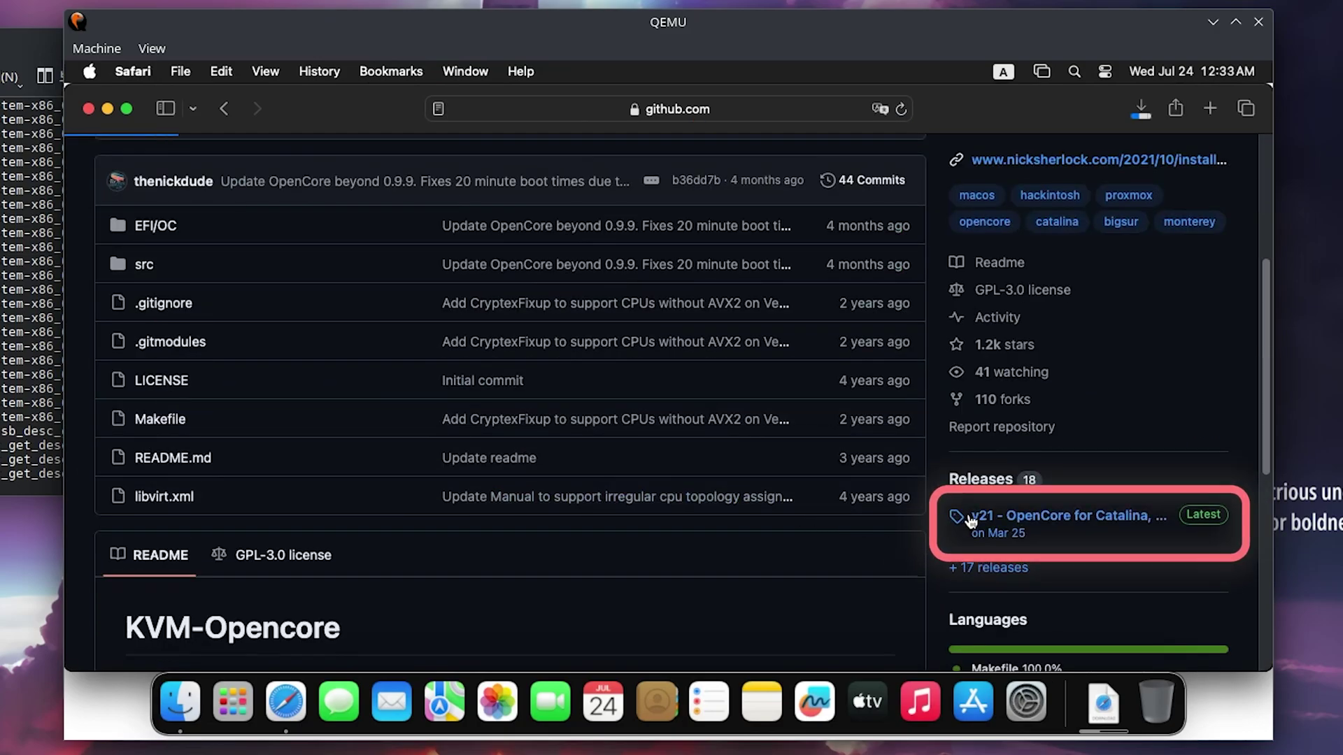
pyautogui.scroll(-2, 956, 516)
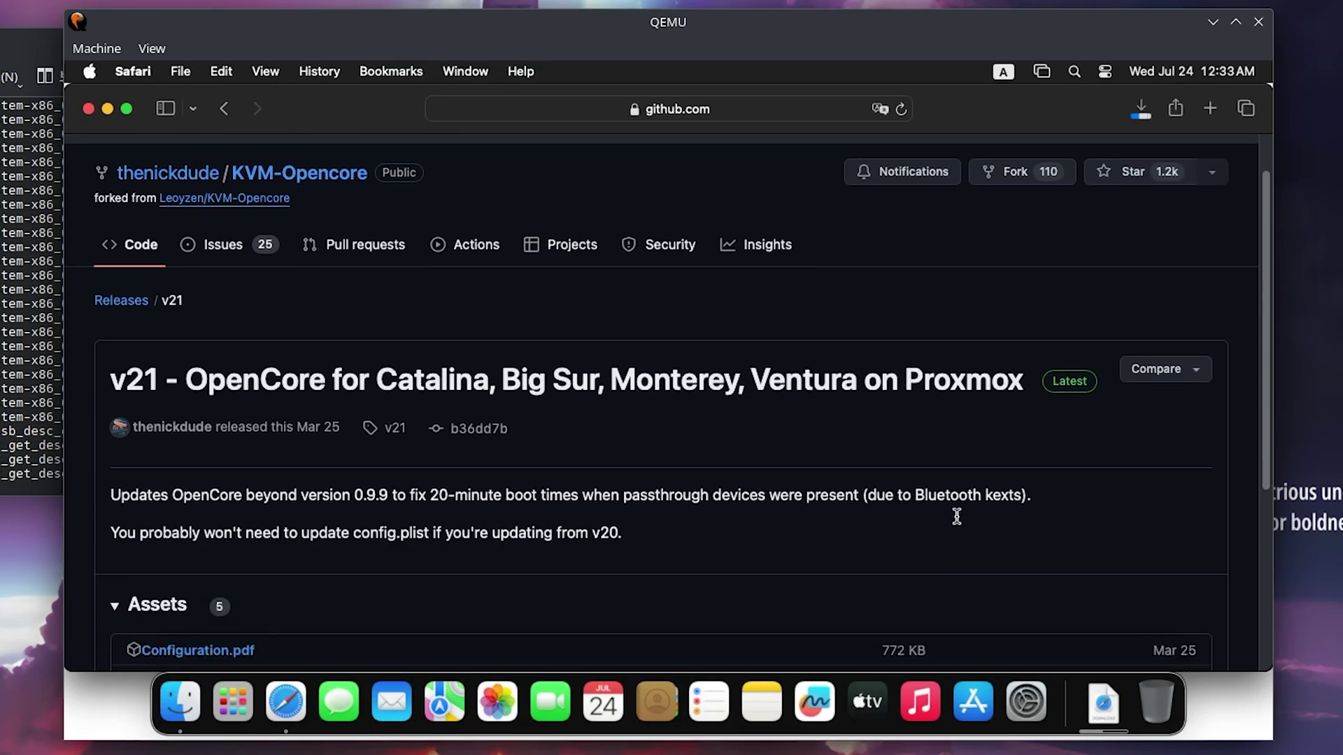
pyautogui.scroll(-2, 956, 516)
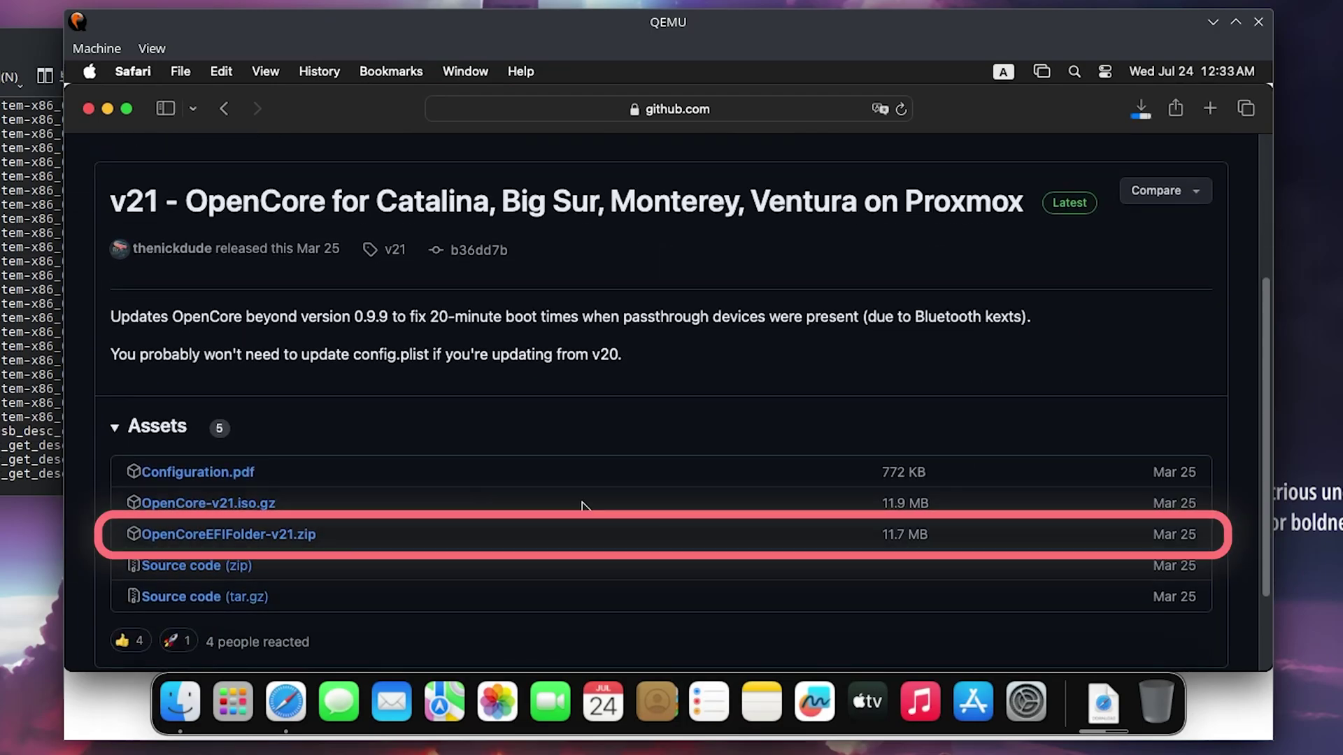
pyautogui.click(182, 536)
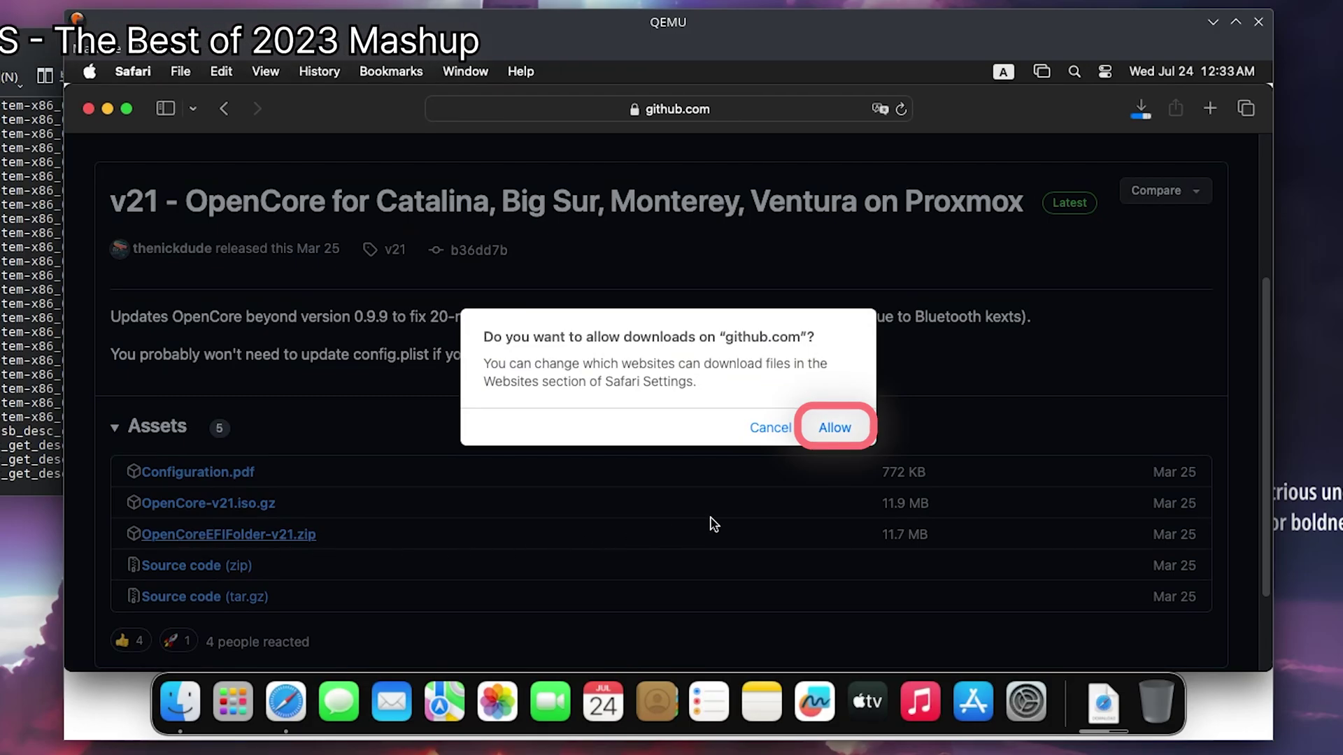
pyautogui.click(836, 429)
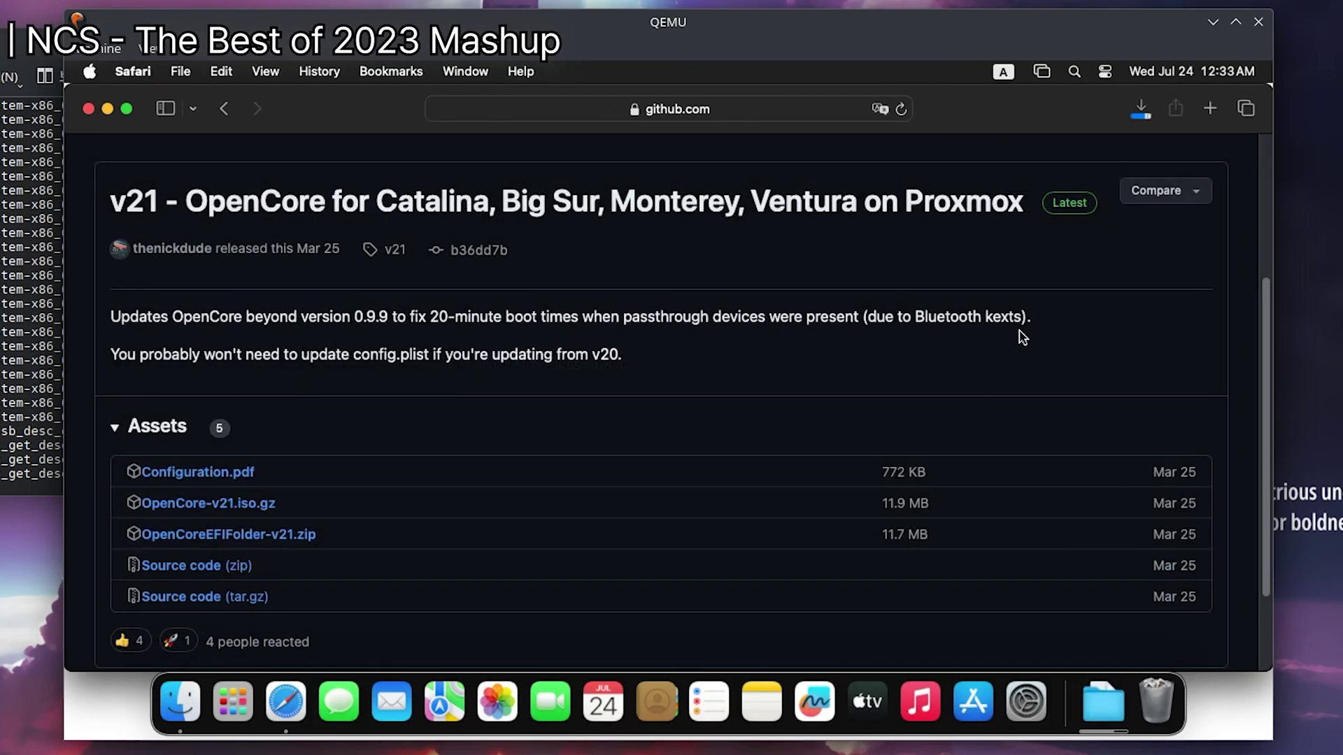
# Show the downloaded OpenCore Configurator in Finder and open it despite the unverified developer.
pyautogui.click(1138, 110)
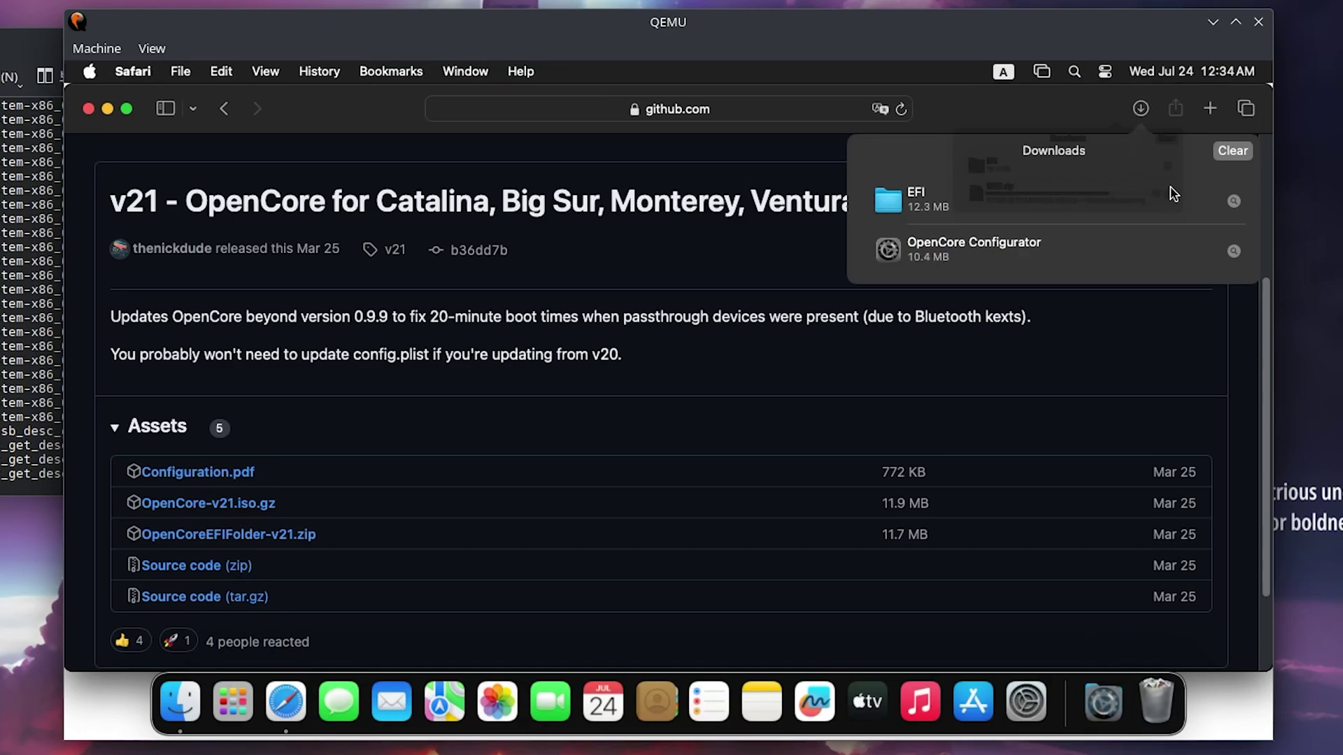
pyautogui.click(1234, 251)
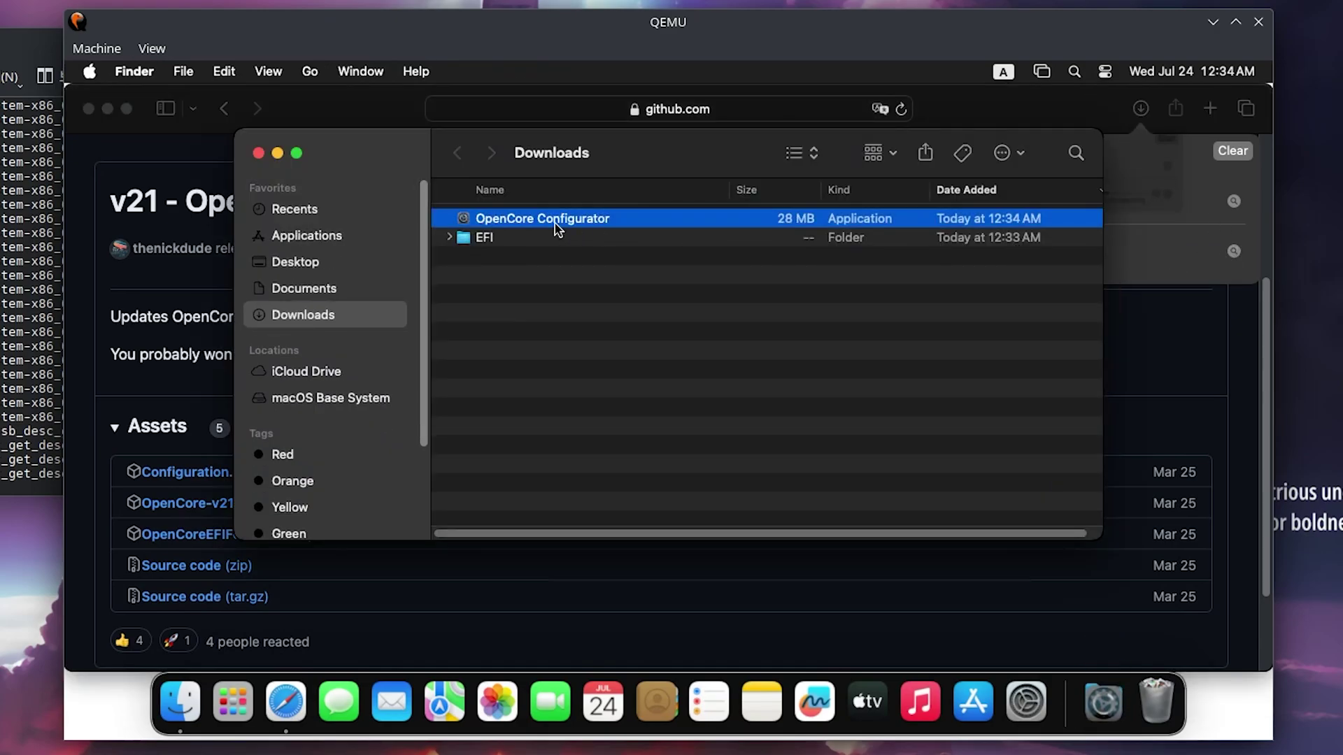
pyautogui.rightClick(515, 221)
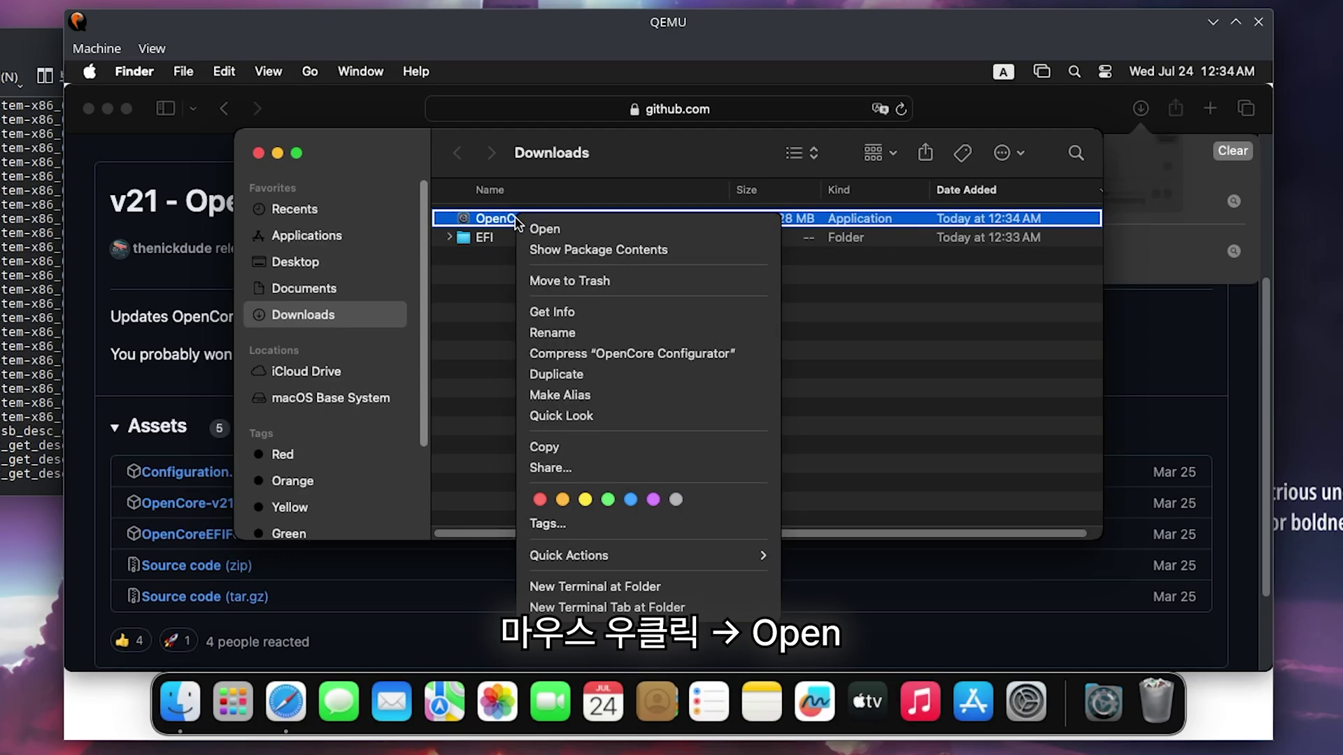
pyautogui.click(528, 228)
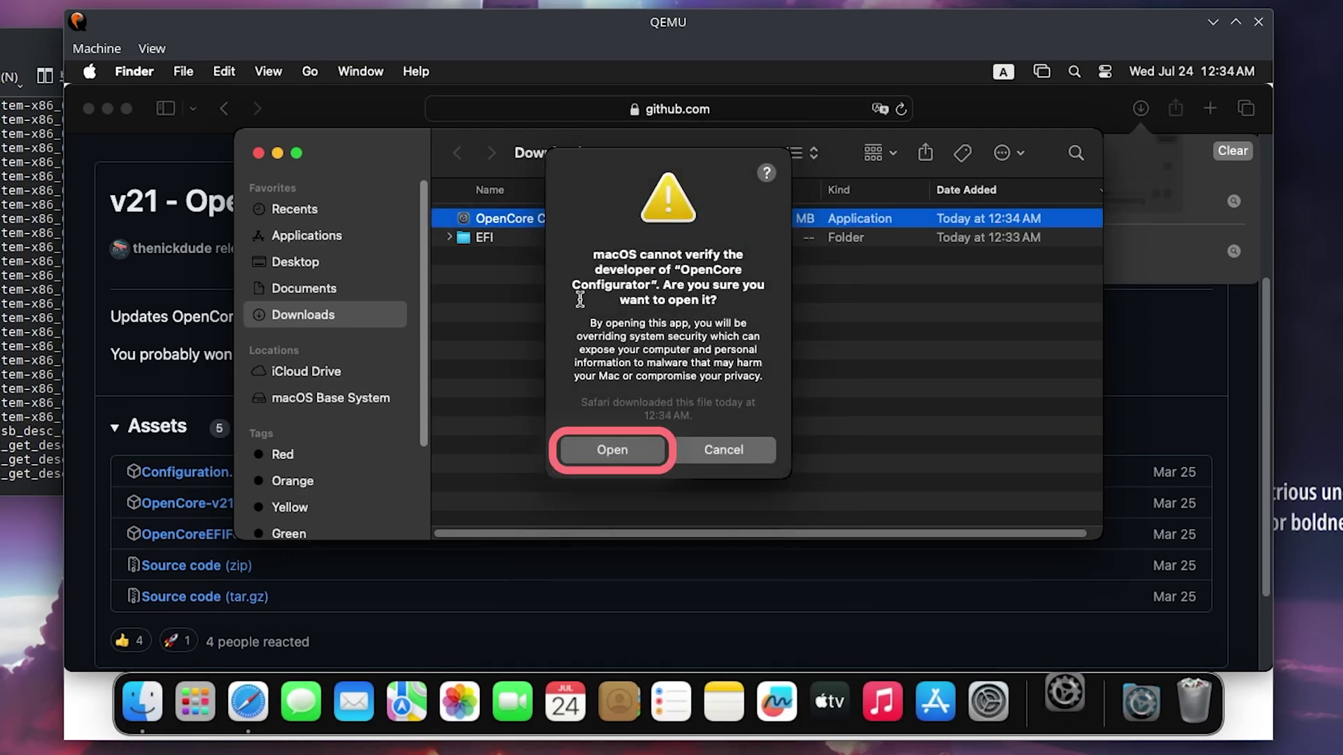
pyautogui.click(622, 456)
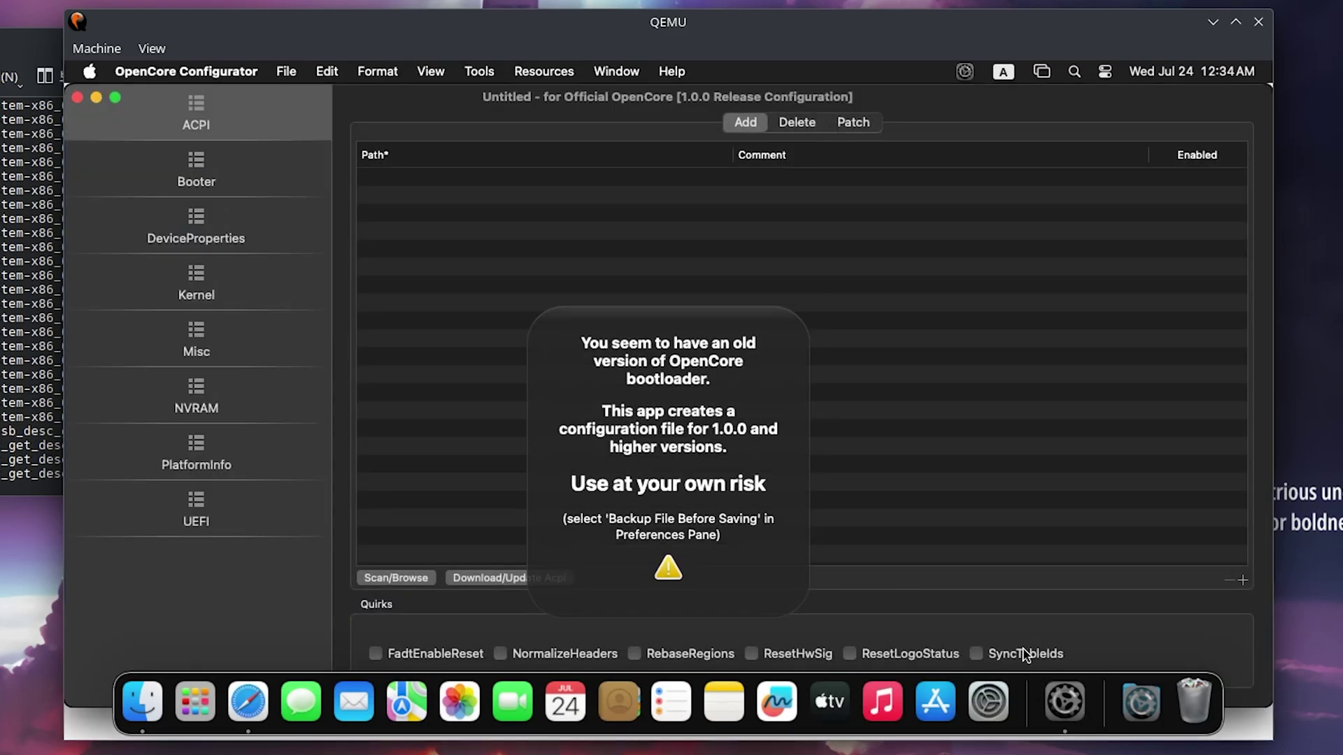
# Load config.plist from the OC folder of the downloaded EFI folder into OpenCore Configurator and close the validator report.
pyautogui.click(1139, 701)
pyautogui.click(1145, 577)
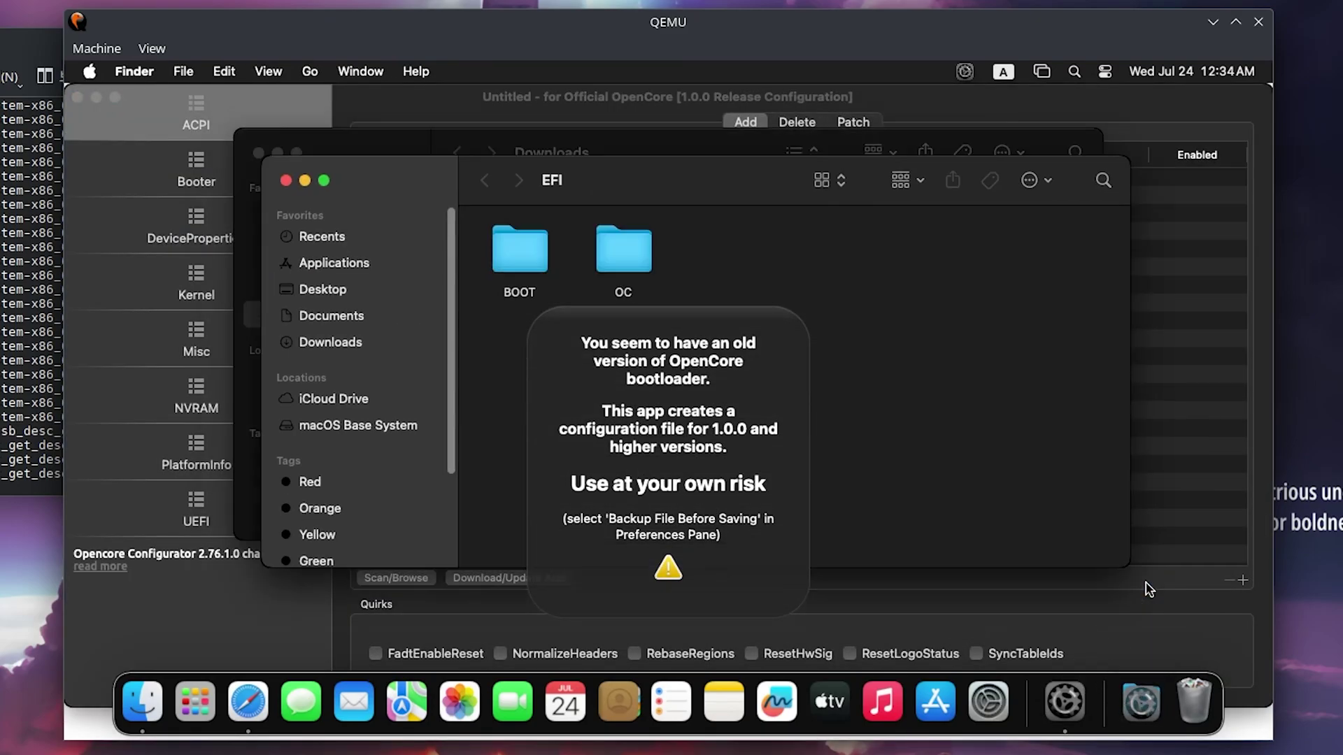
pyautogui.doubleClick(631, 264)
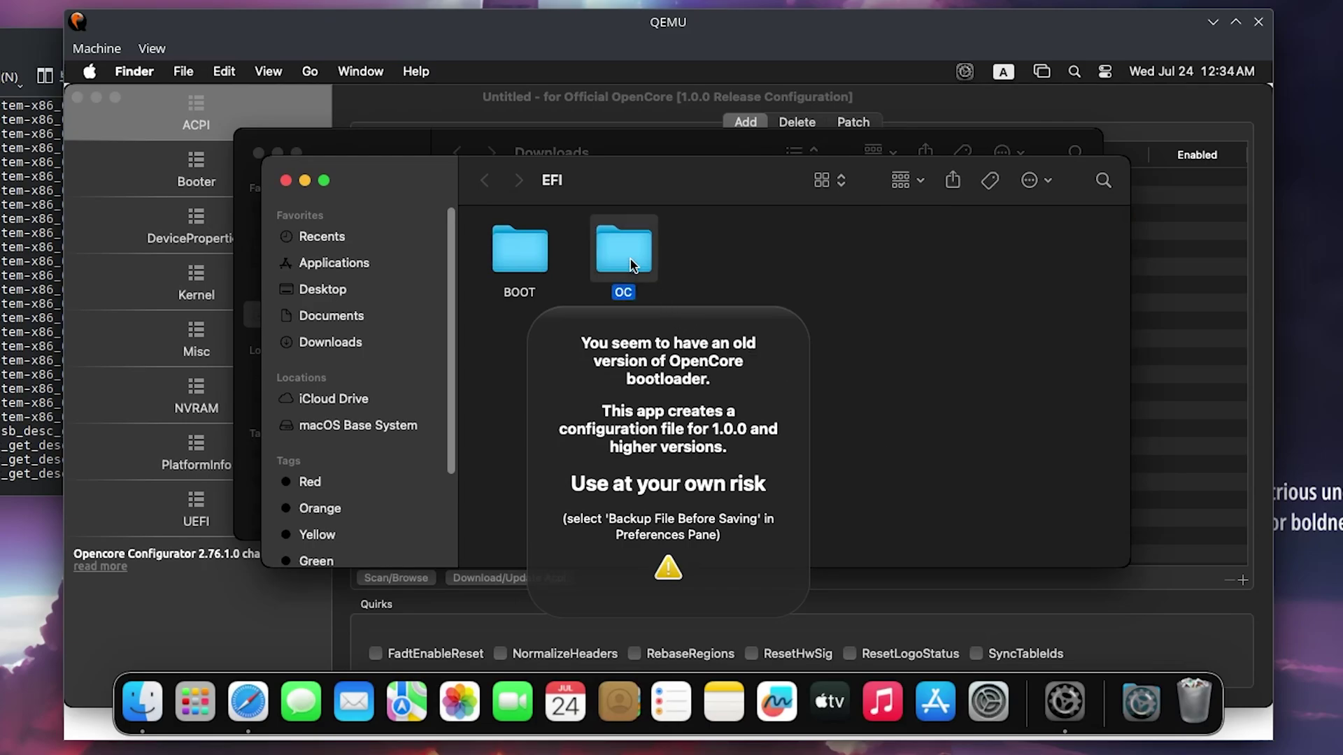
pyautogui.doubleClick(625, 260)
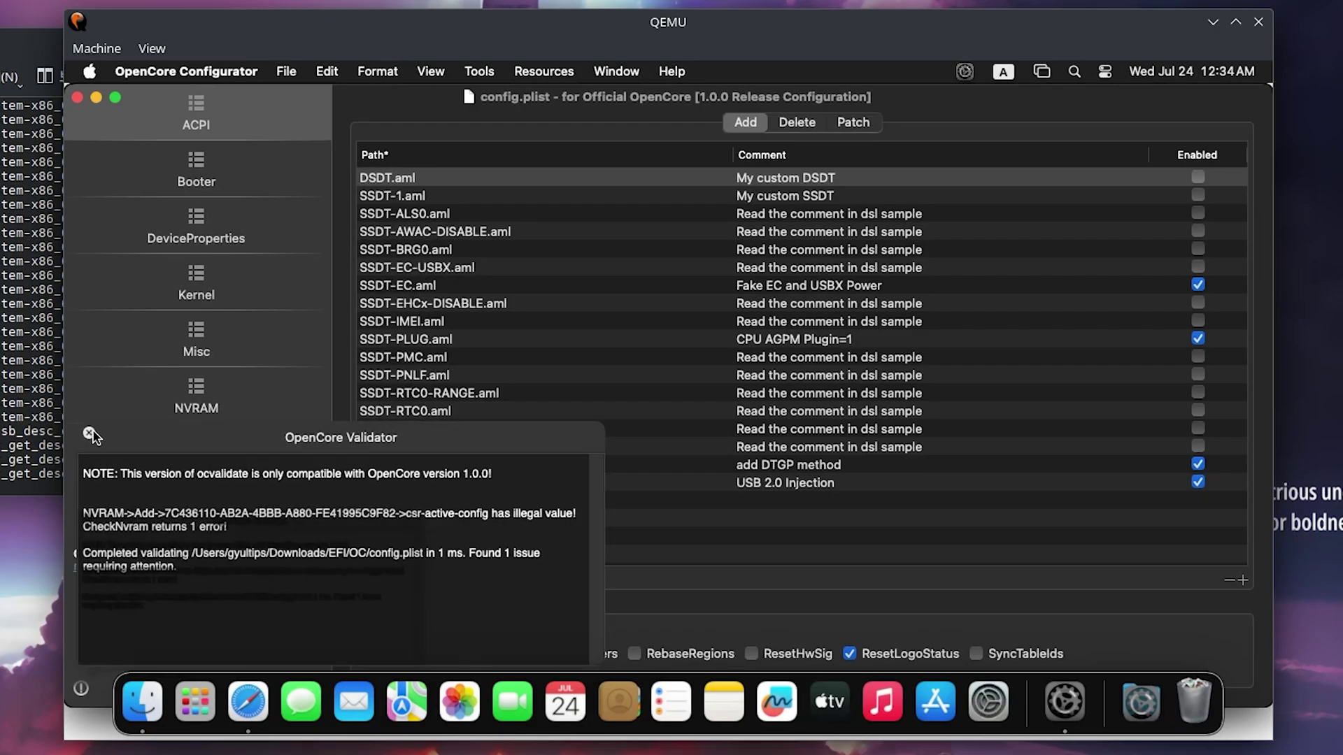
pyautogui.click(89, 433)
# In the DataHub - Generic - PlatformNVRAM section of PlatformInfo, choose the MacPro7,1 - Mac Pro (16 cores, 2019) model.
pyautogui.click(125, 458)
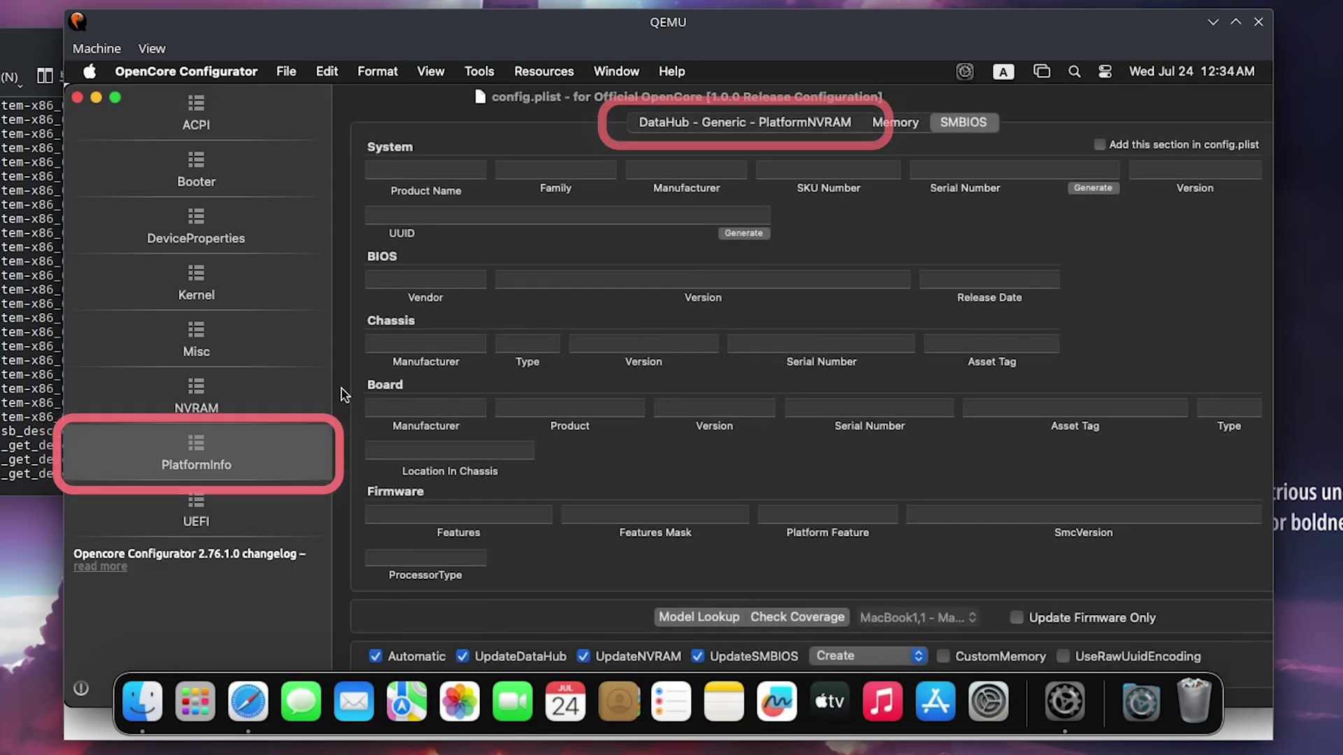
pyautogui.click(679, 130)
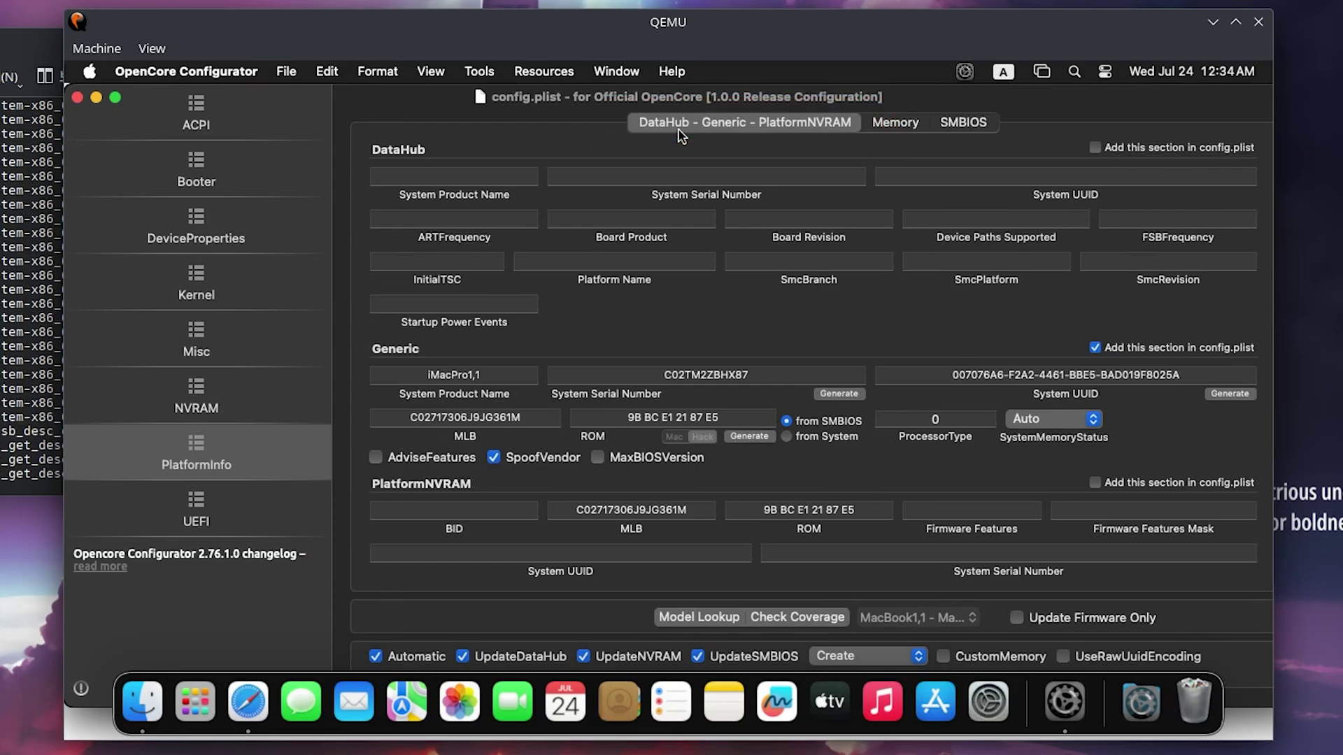
pyautogui.click(922, 618)
pyautogui.scroll(-5, 916, 623)
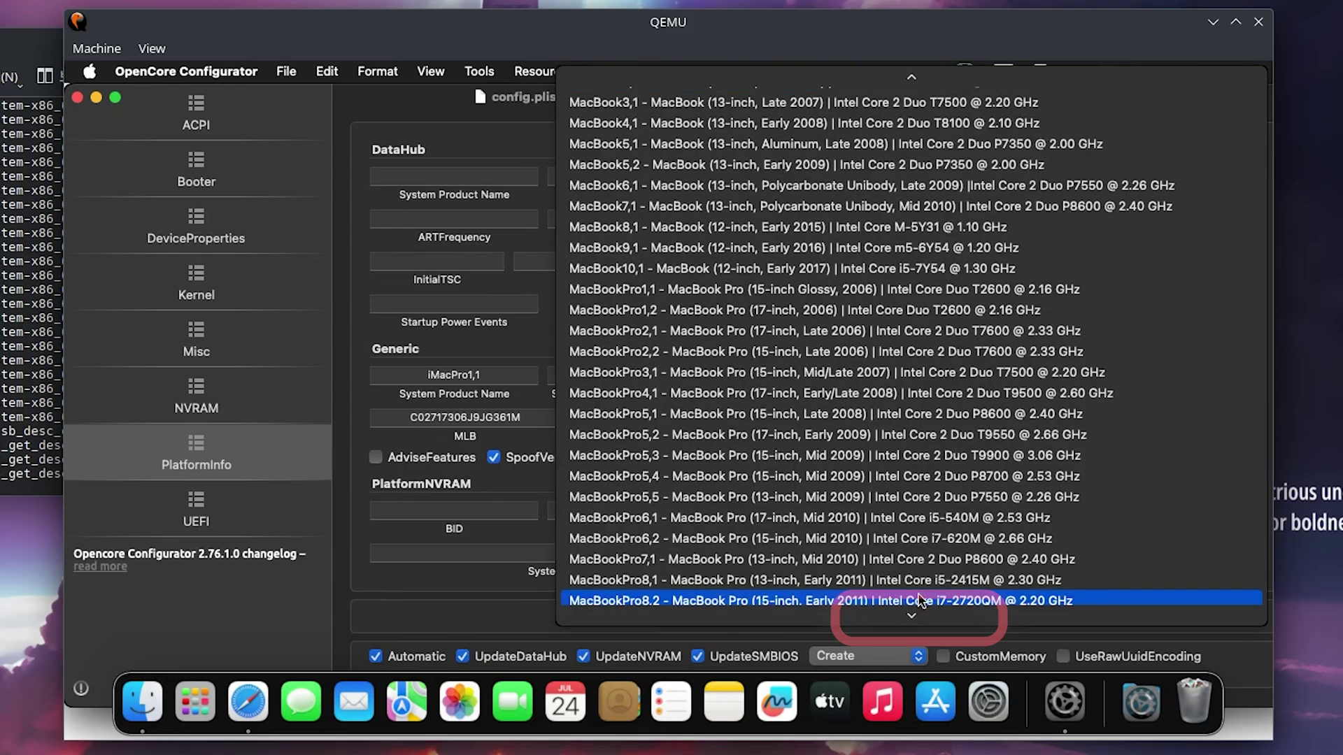
pyautogui.scroll(-10, 911, 658)
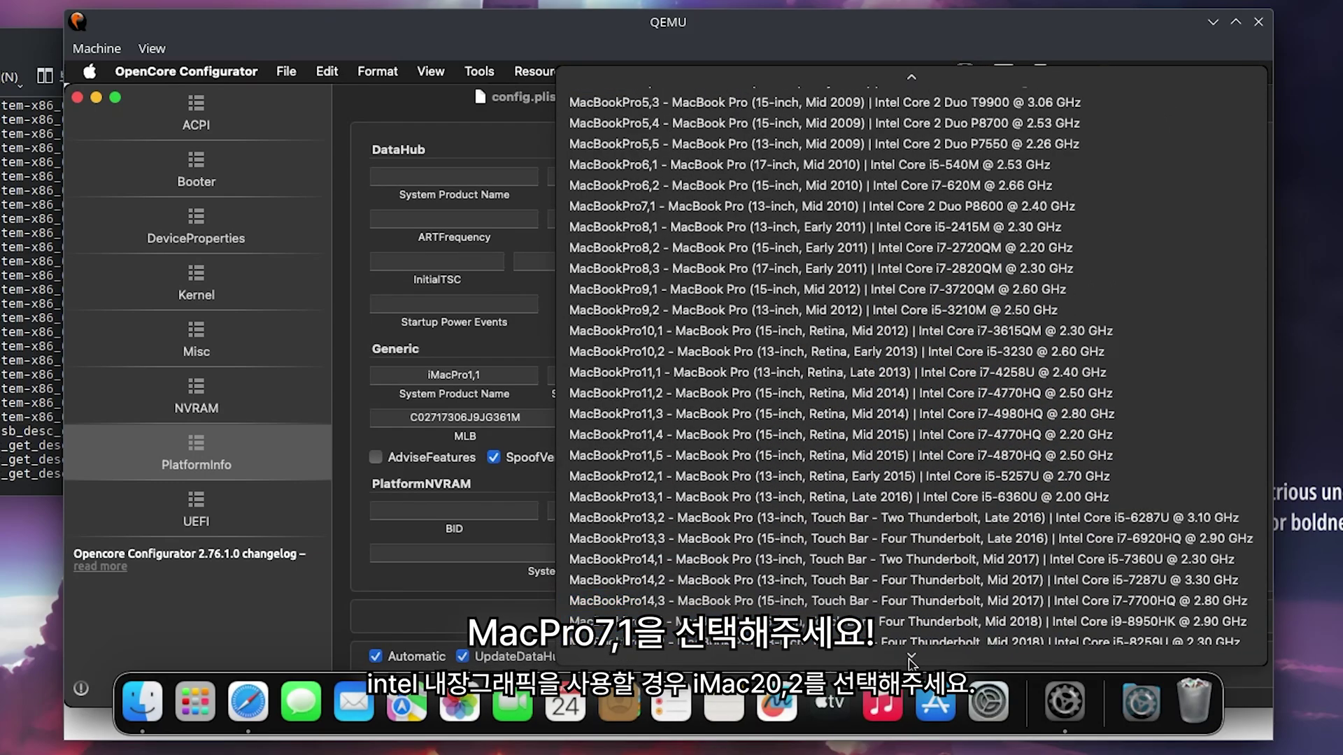
pyautogui.scroll(-12, 911, 657)
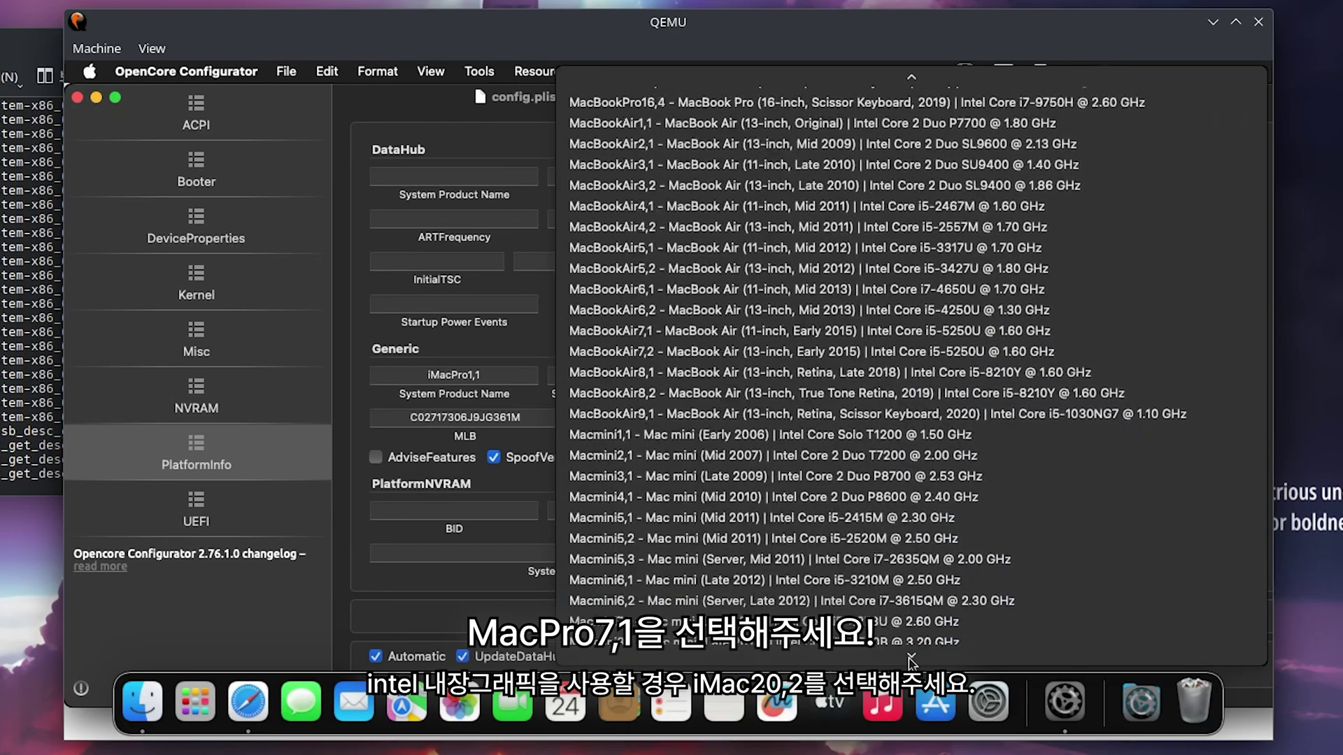
pyautogui.scroll(-6, 911, 657)
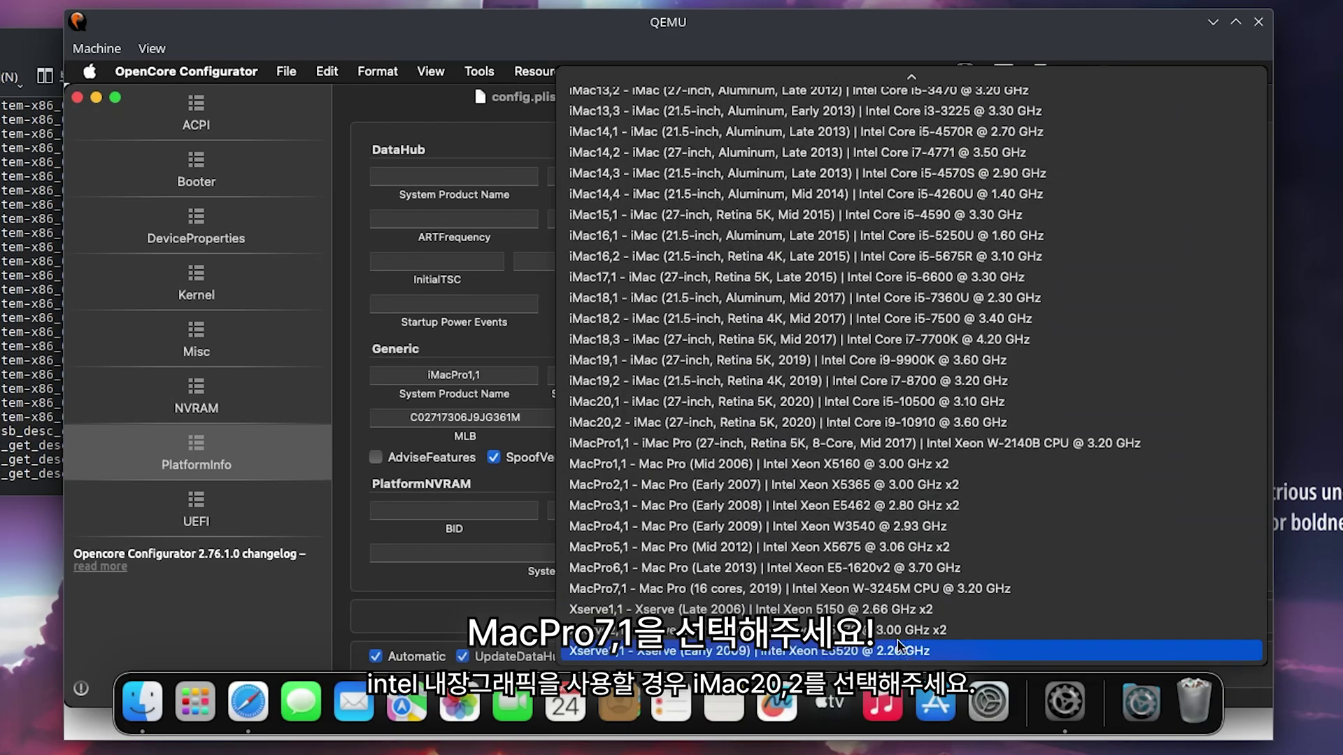
pyautogui.click(884, 589)
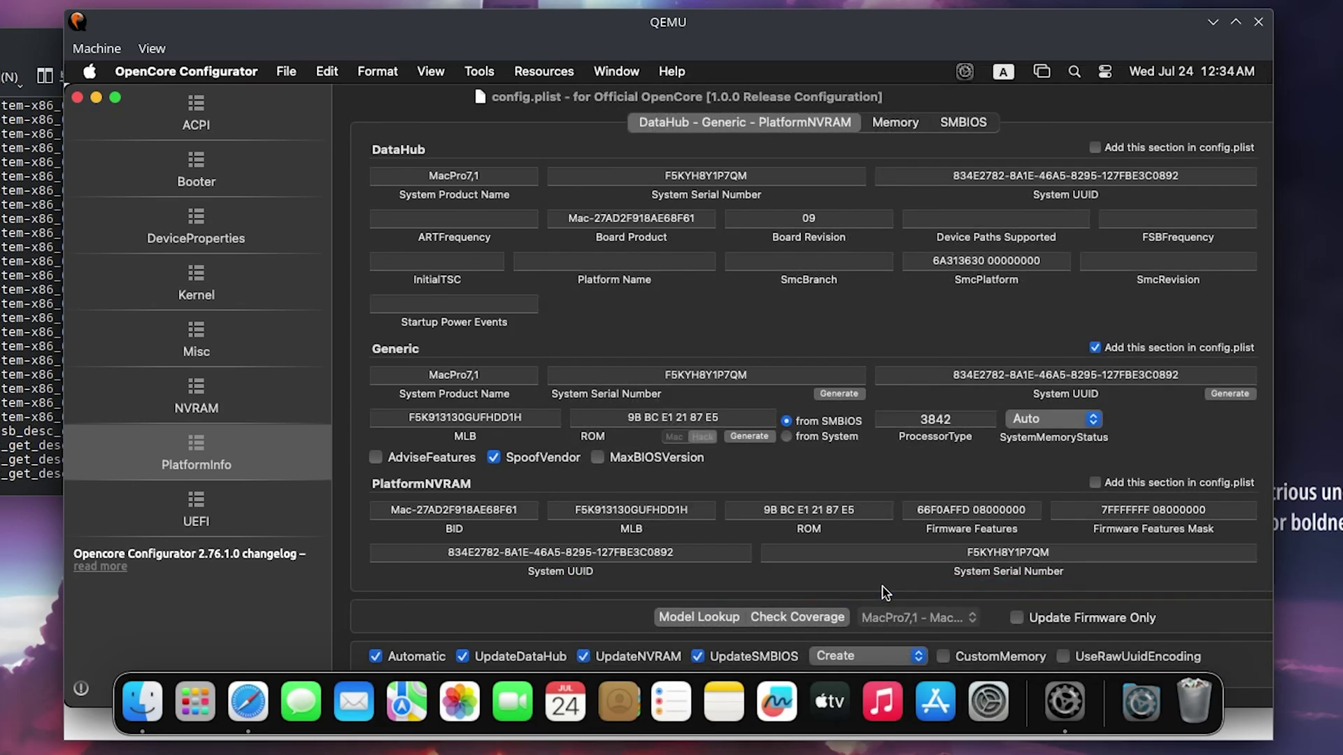
# Save config.plist and mount the EFI partition disk0s1 with the Mount EFI tool, authorizing it with the account password.
pyautogui.press('super+s')
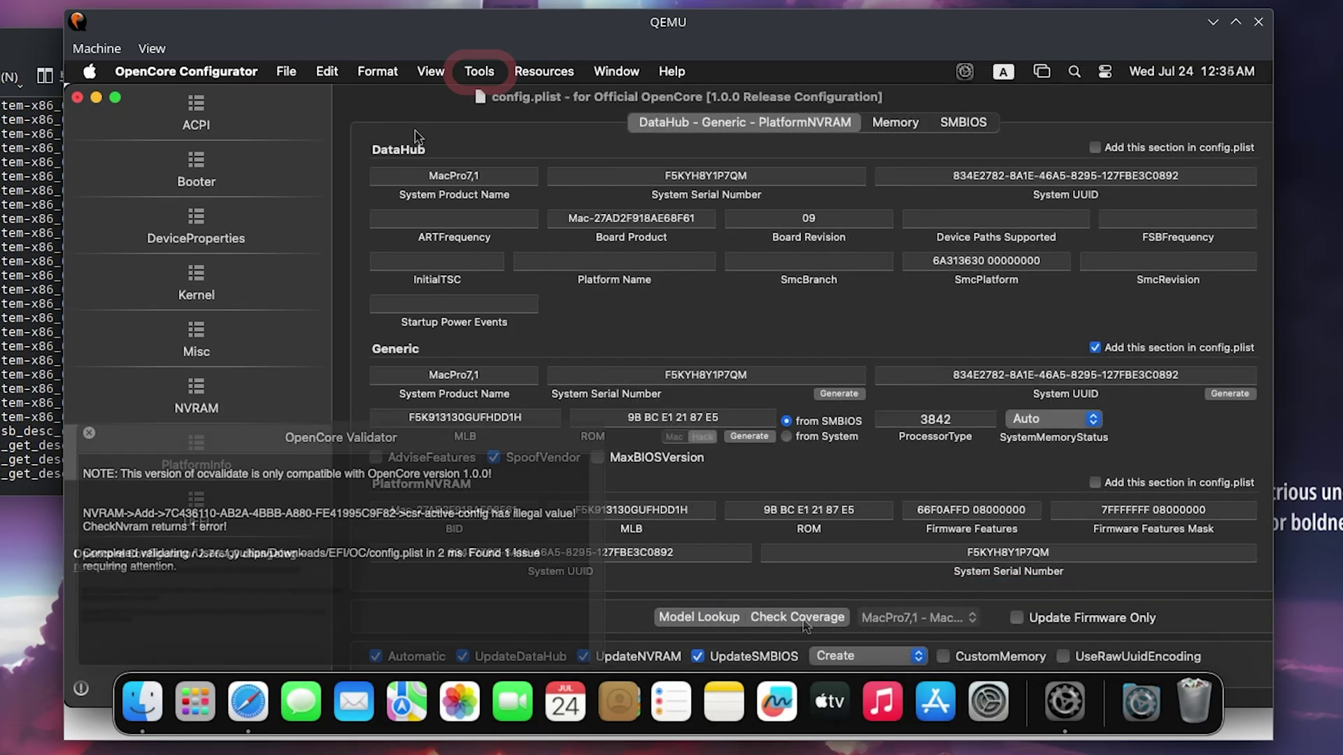
pyautogui.click(478, 71)
pyautogui.click(479, 101)
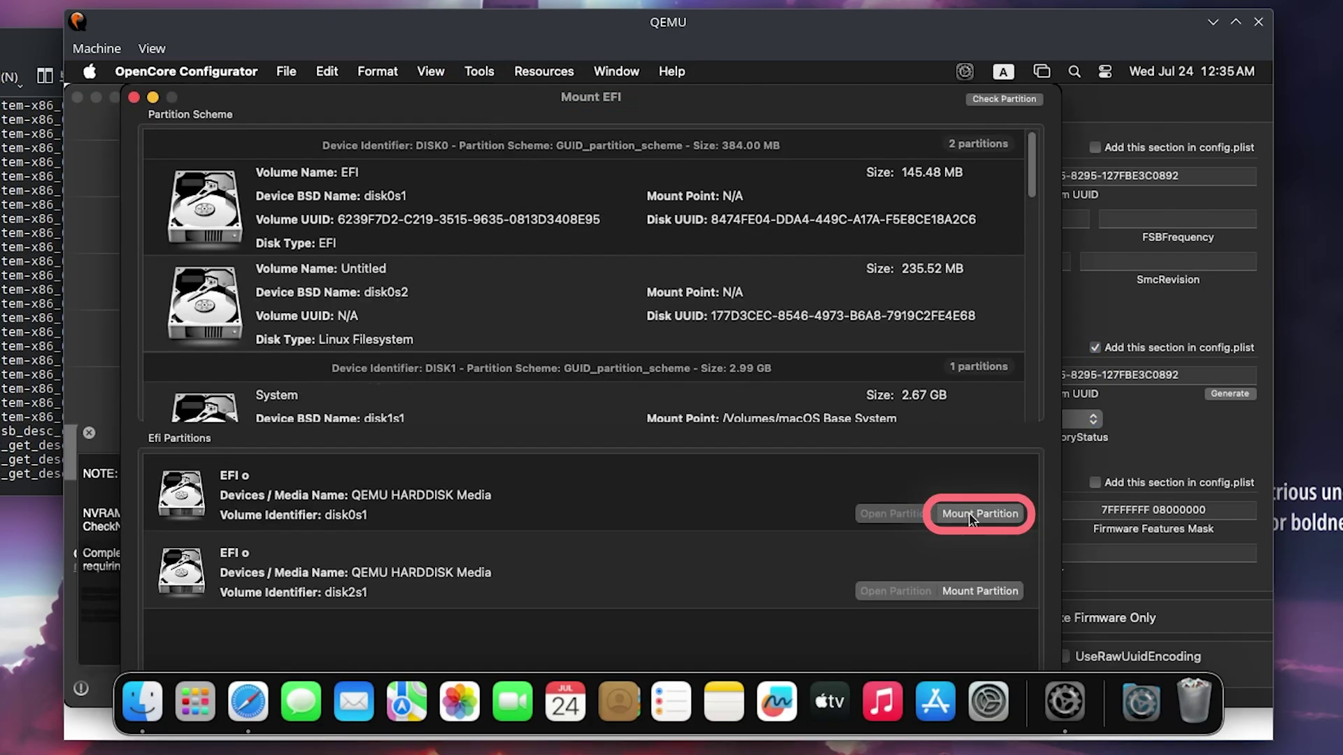
pyautogui.click(968, 514)
pyautogui.write('******')
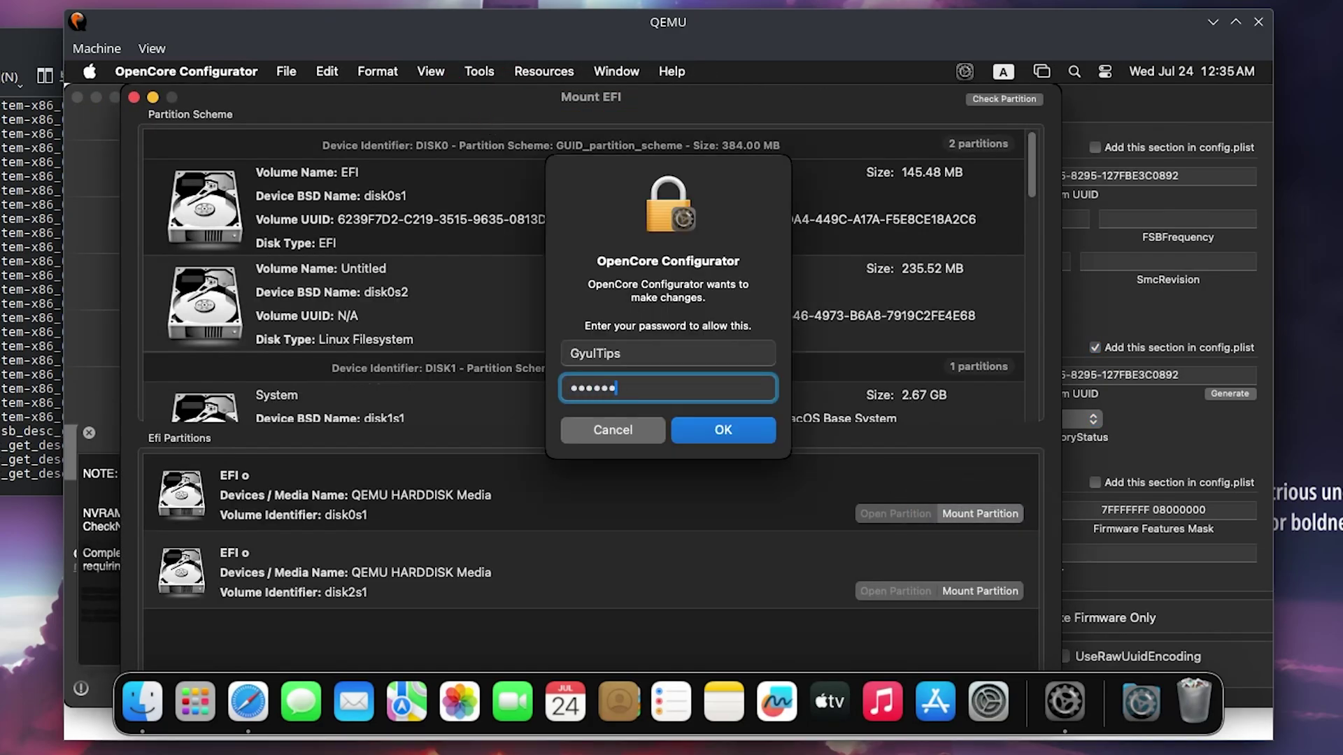
pyautogui.press('Return')
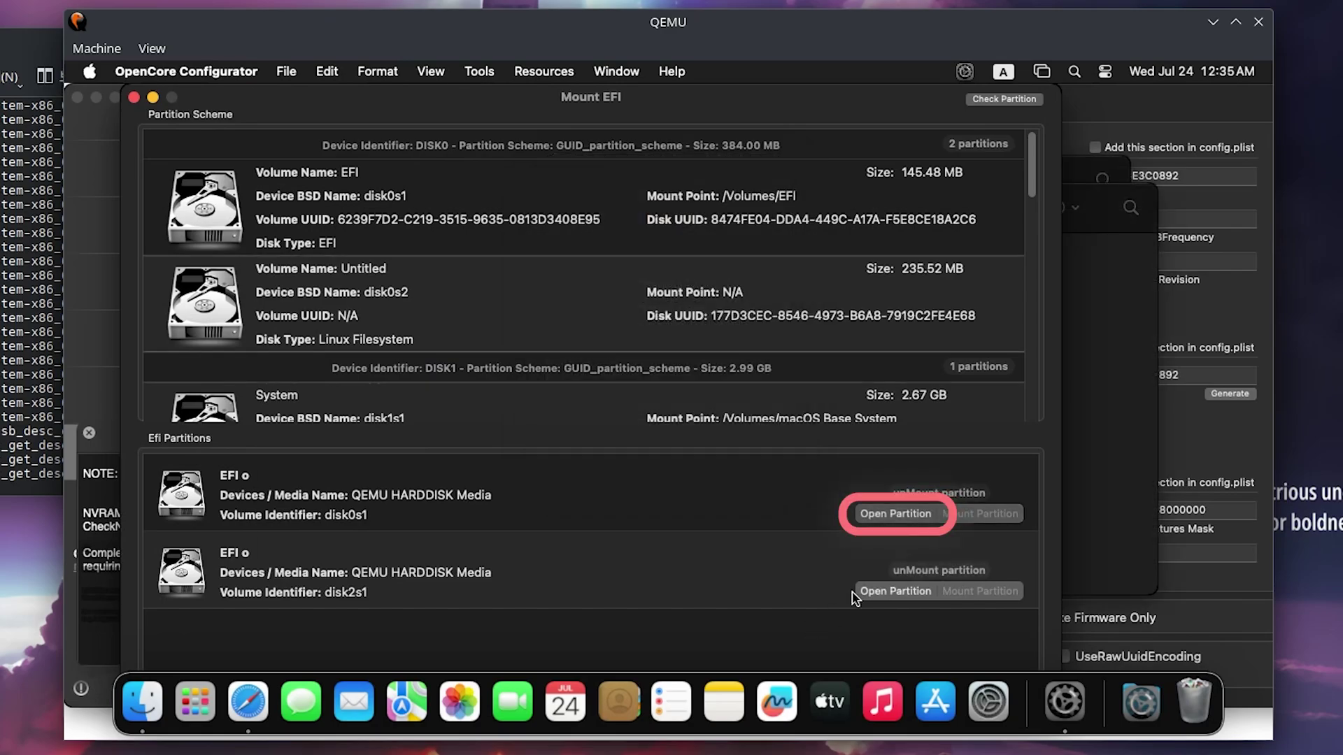
# Open the mounted EFI partition and replace its EFI folder with the one from Downloads, moving the existing folder to the Trash.
pyautogui.click(894, 513)
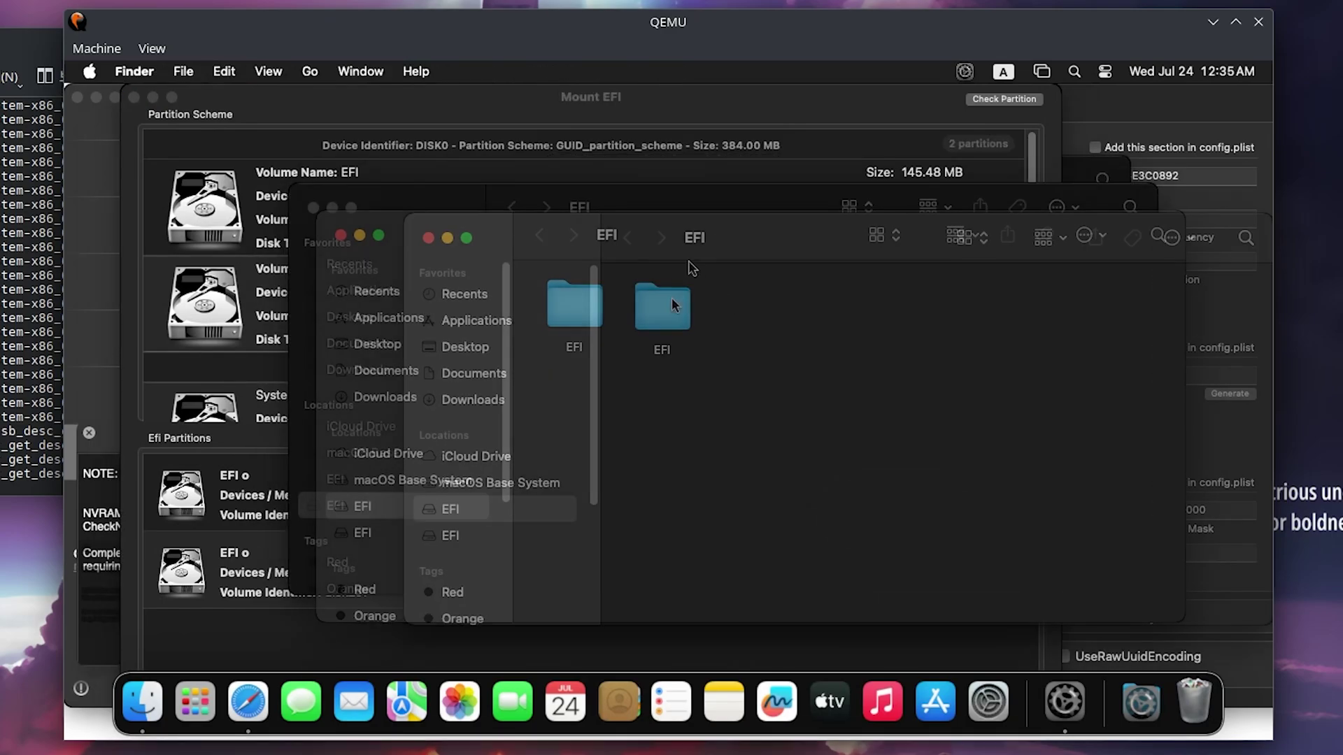
pyautogui.moveTo(661, 307); pyautogui.dragTo(1182, 692)
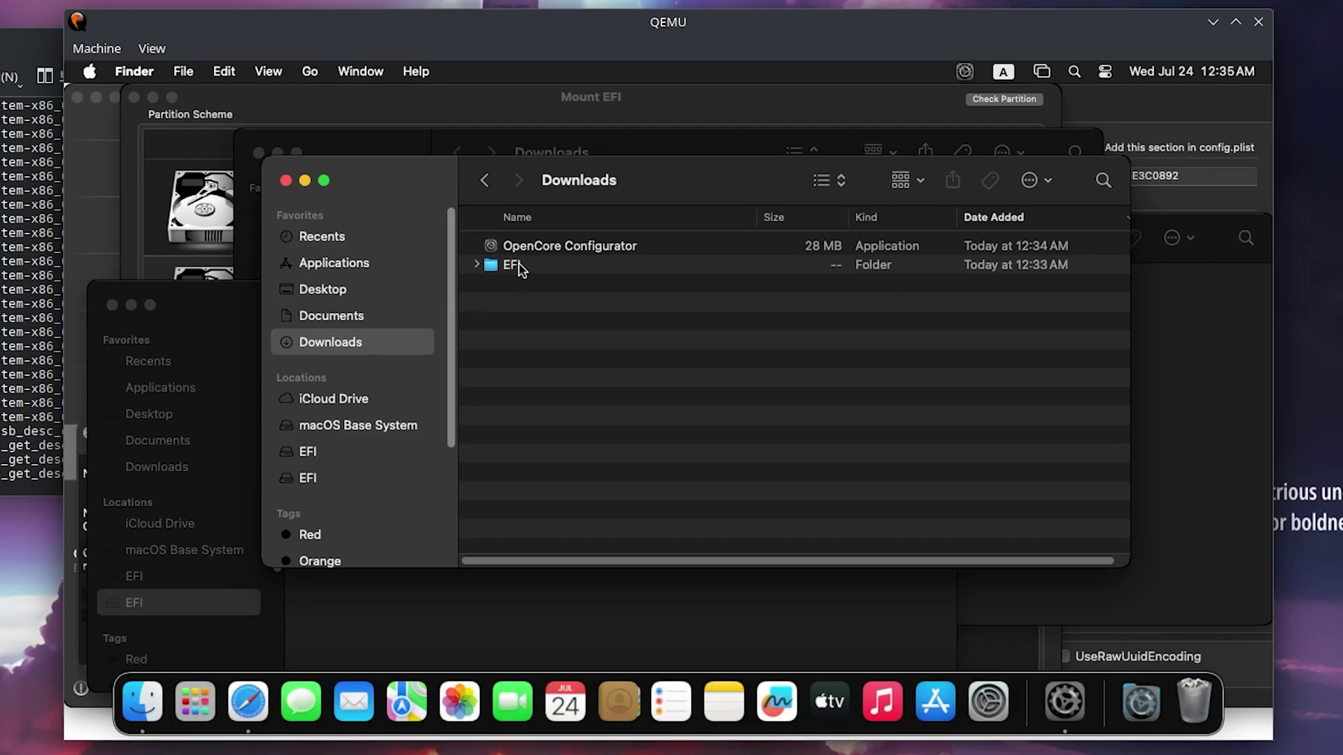
pyautogui.moveTo(518, 267); pyautogui.dragTo(1168, 413)
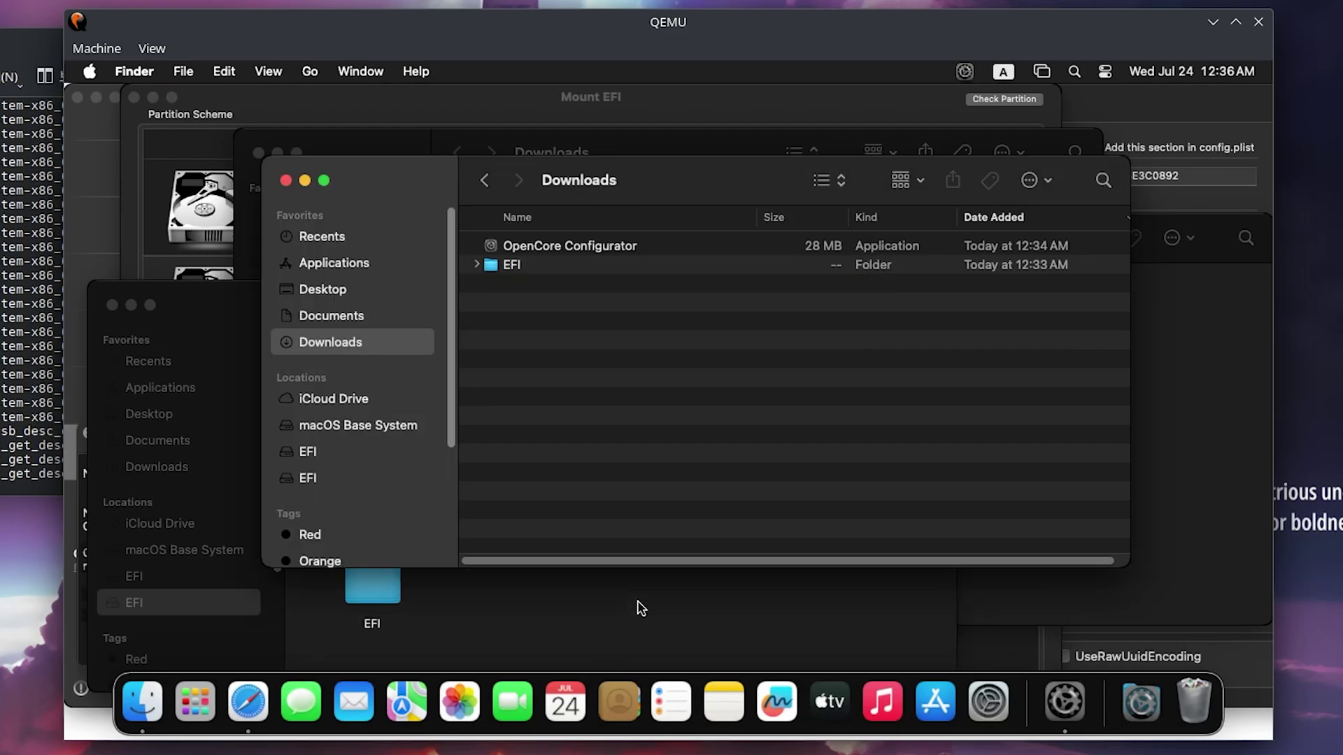
# Shut down macOS with the option to reopen windows when logging back in turned off.
pyautogui.click(90, 72)
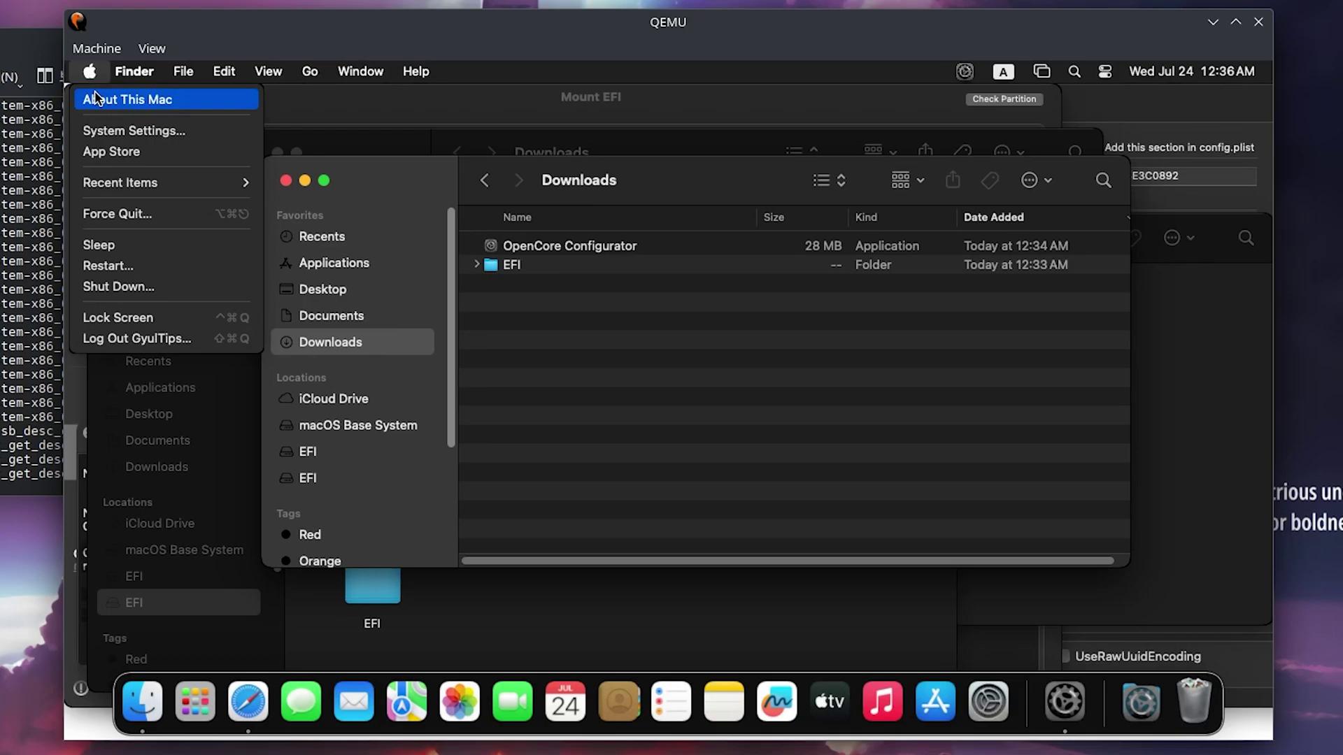
pyautogui.click(125, 286)
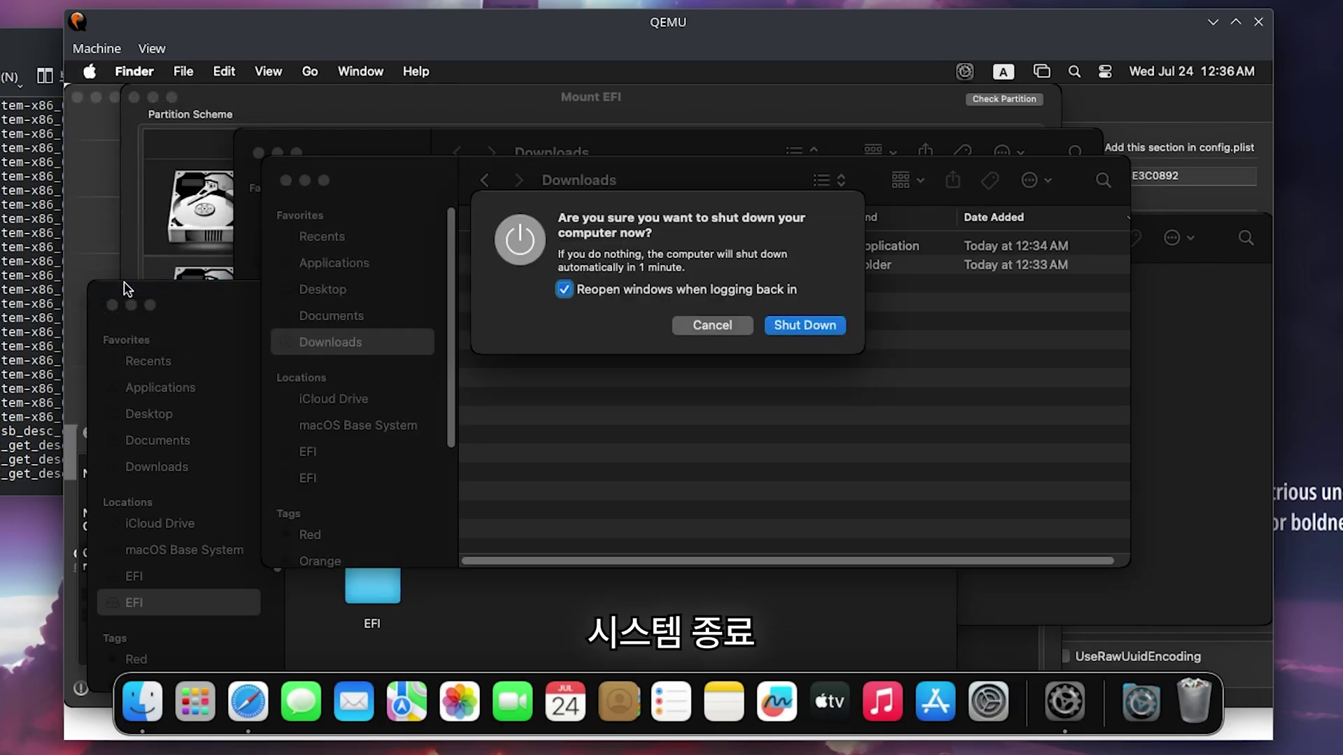
pyautogui.click(563, 289)
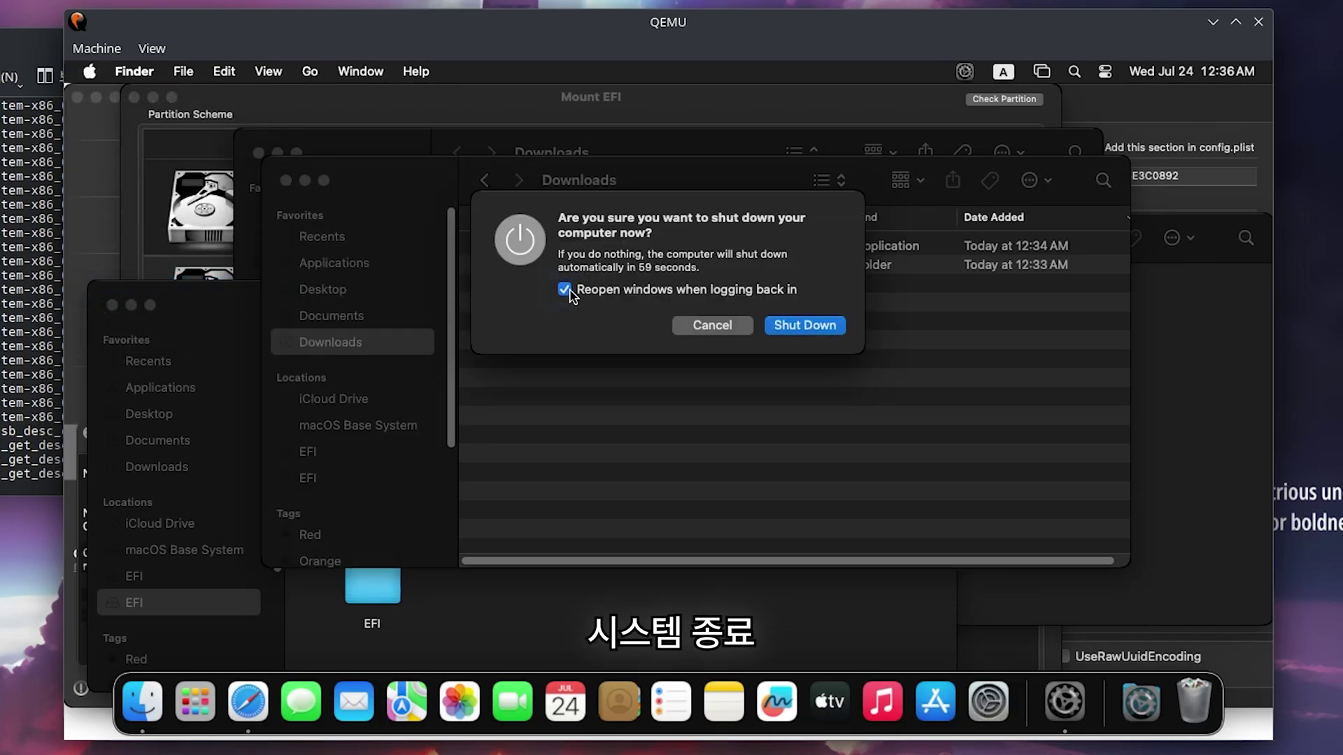
pyautogui.click(804, 326)
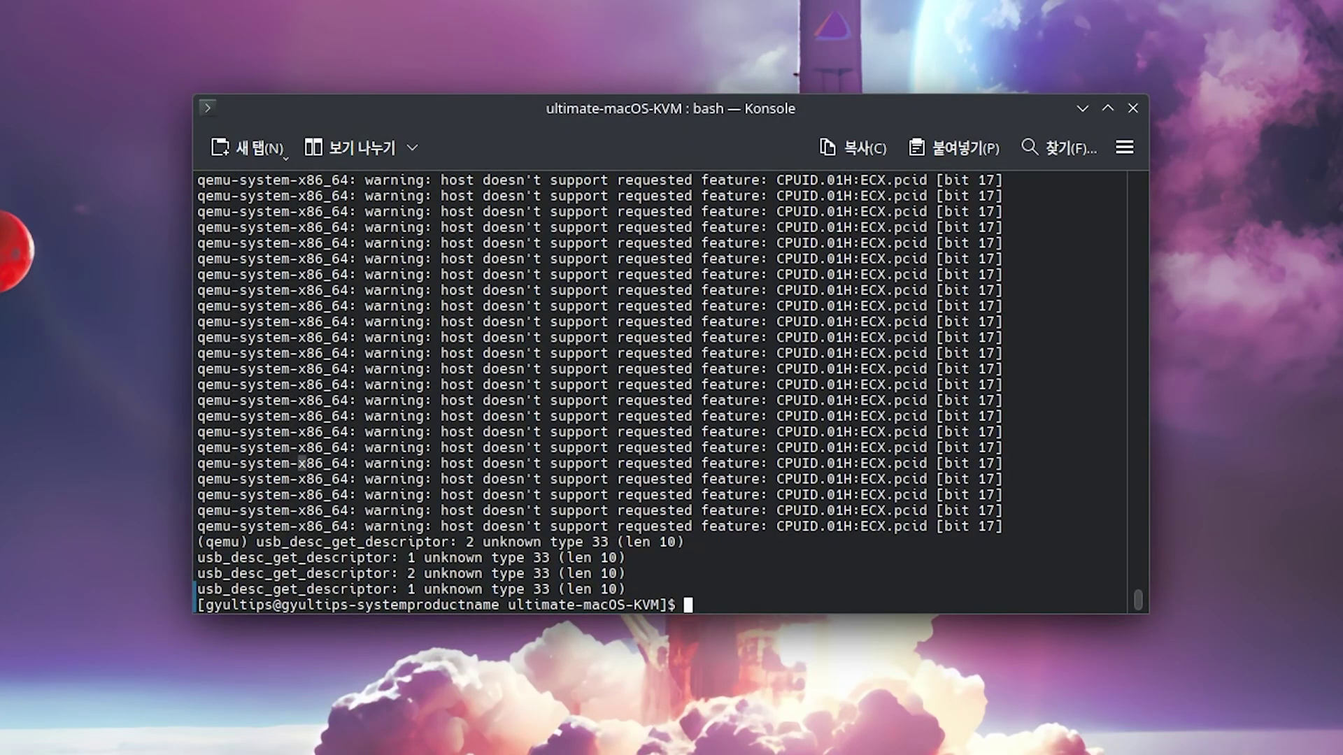
# Run ./main.py in the ultimate-macOS-KVM terminal and start the VFIO-PCI passthrough assistant from the Passthrough tools.
pyautogui.write('./main.py')
pyautogui.press('Return')
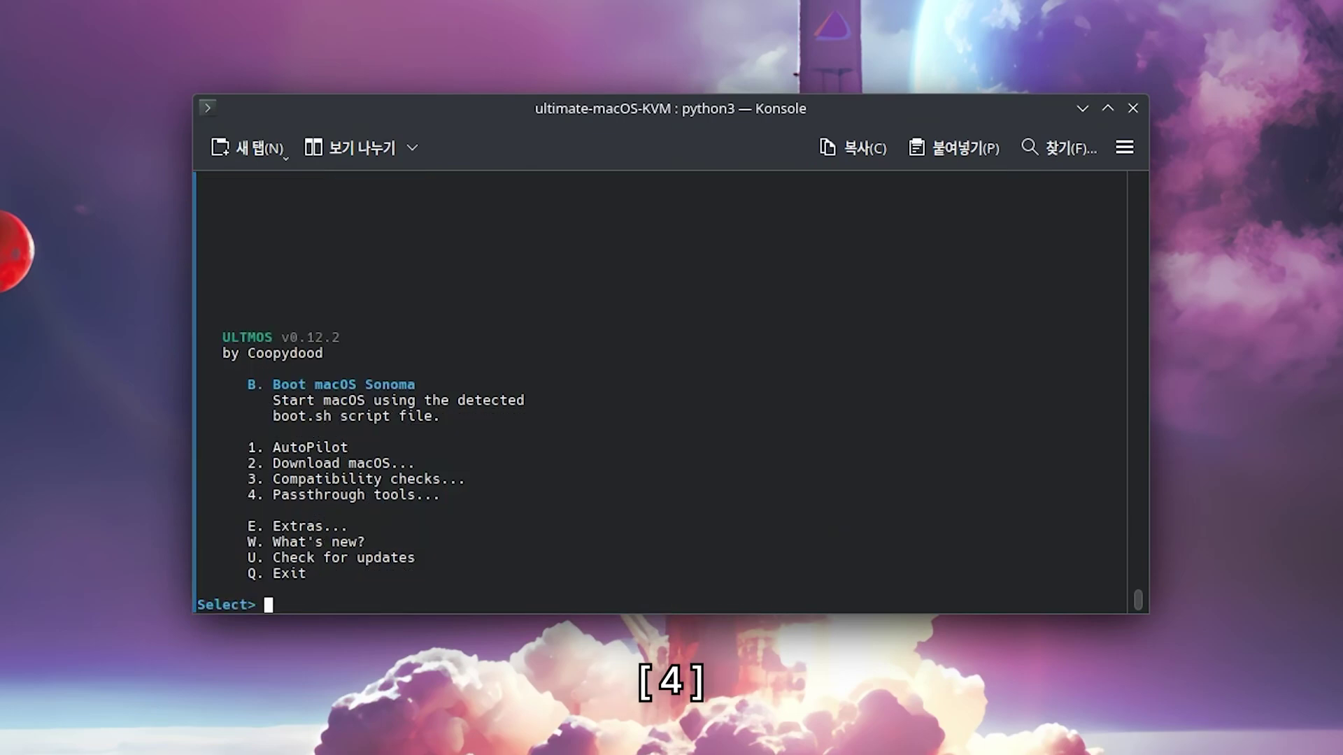
pyautogui.press('Return')
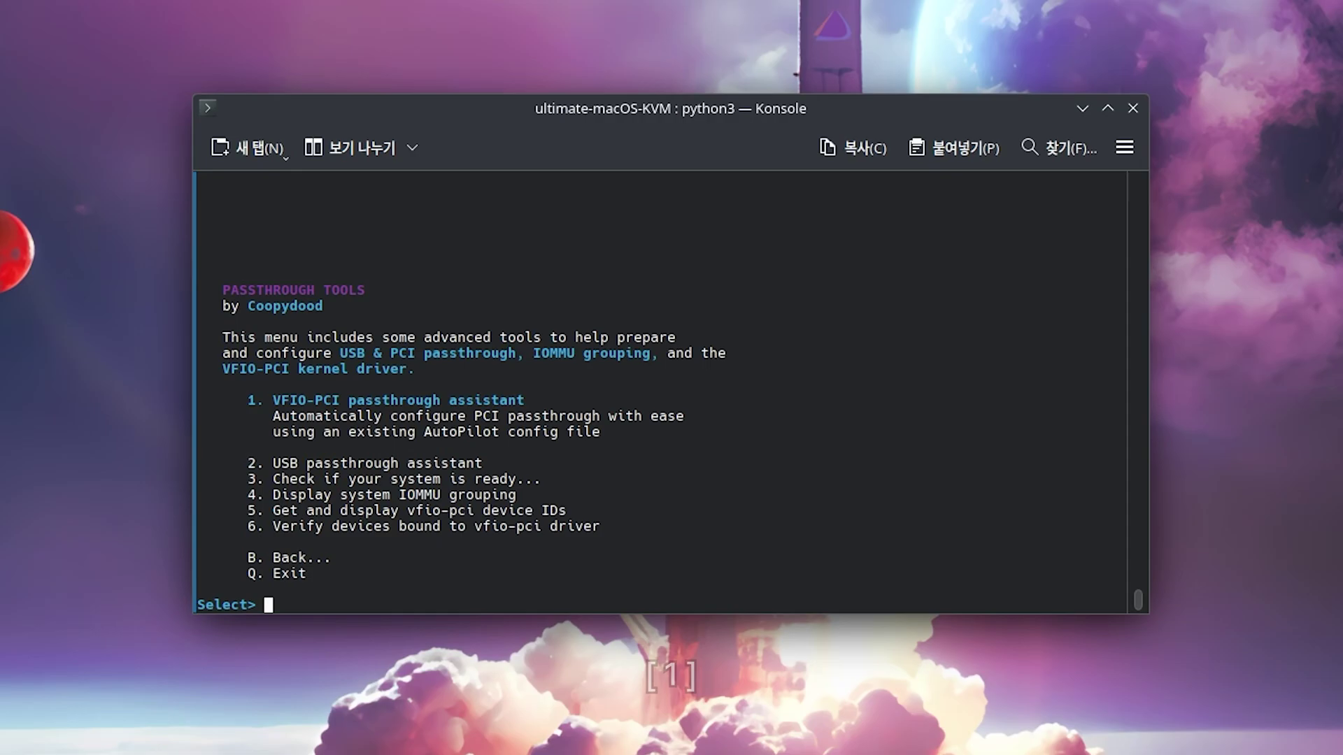
pyautogui.write('1')
pyautogui.press('Return')
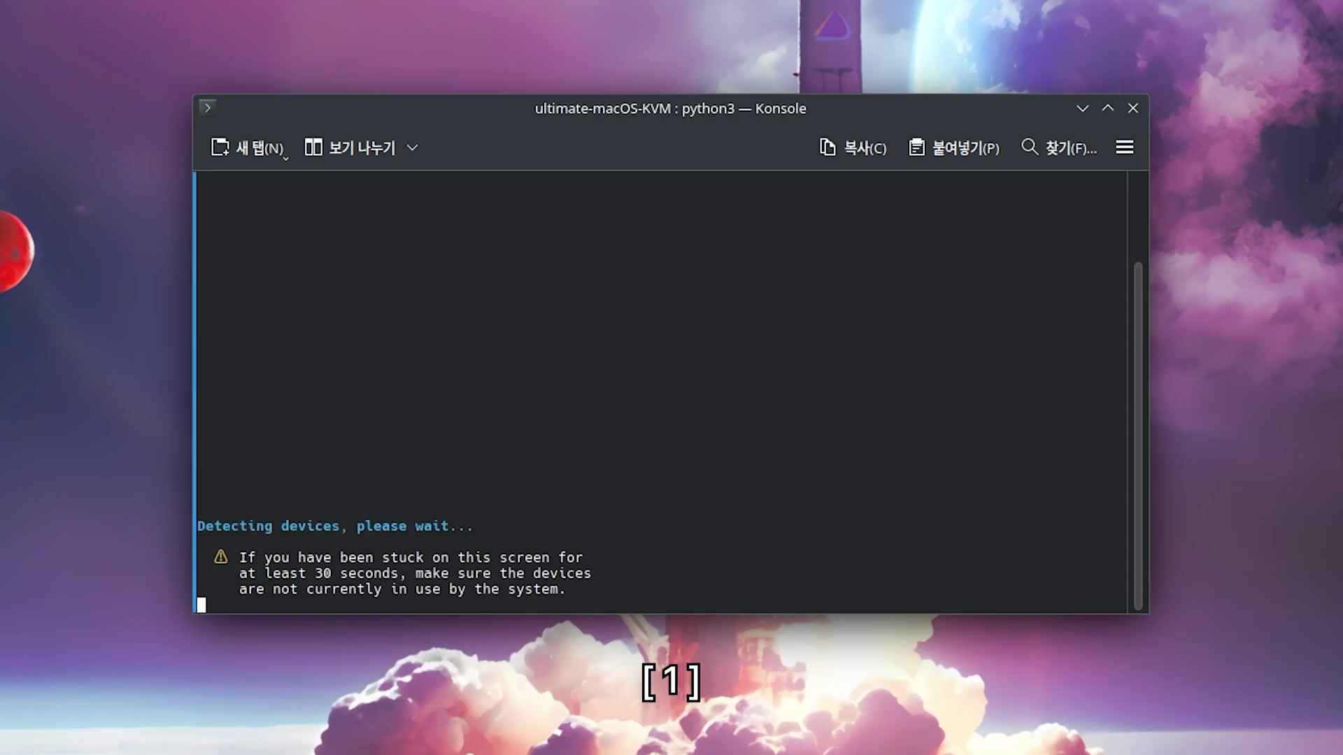
# Select the Ellesmere Radeon RX graphics device 0b:00.0 and its HDMI Audio device 0b:00.1 for VFIO-PCI passthrough and finish the selection.
pyautogui.write('1')
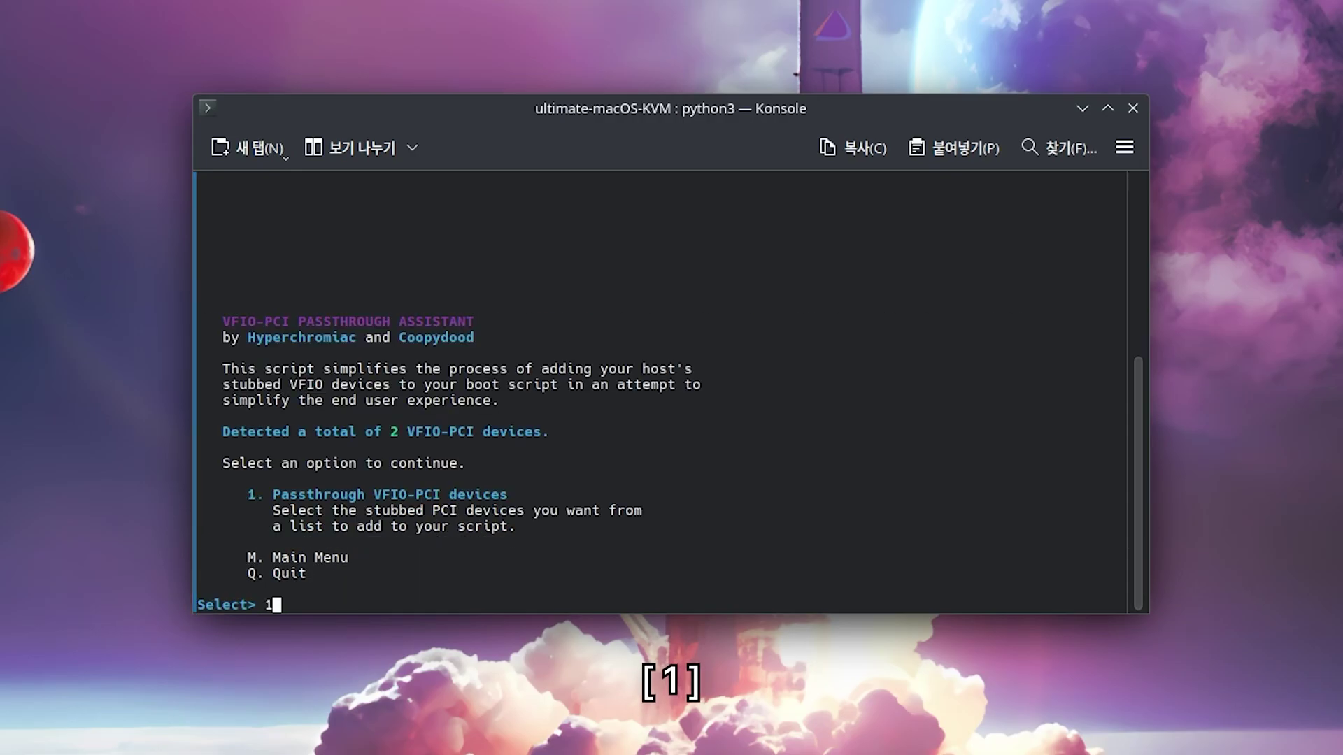
pyautogui.press('Return')
pyautogui.write('1')
pyautogui.press('Return')
pyautogui.write('2')
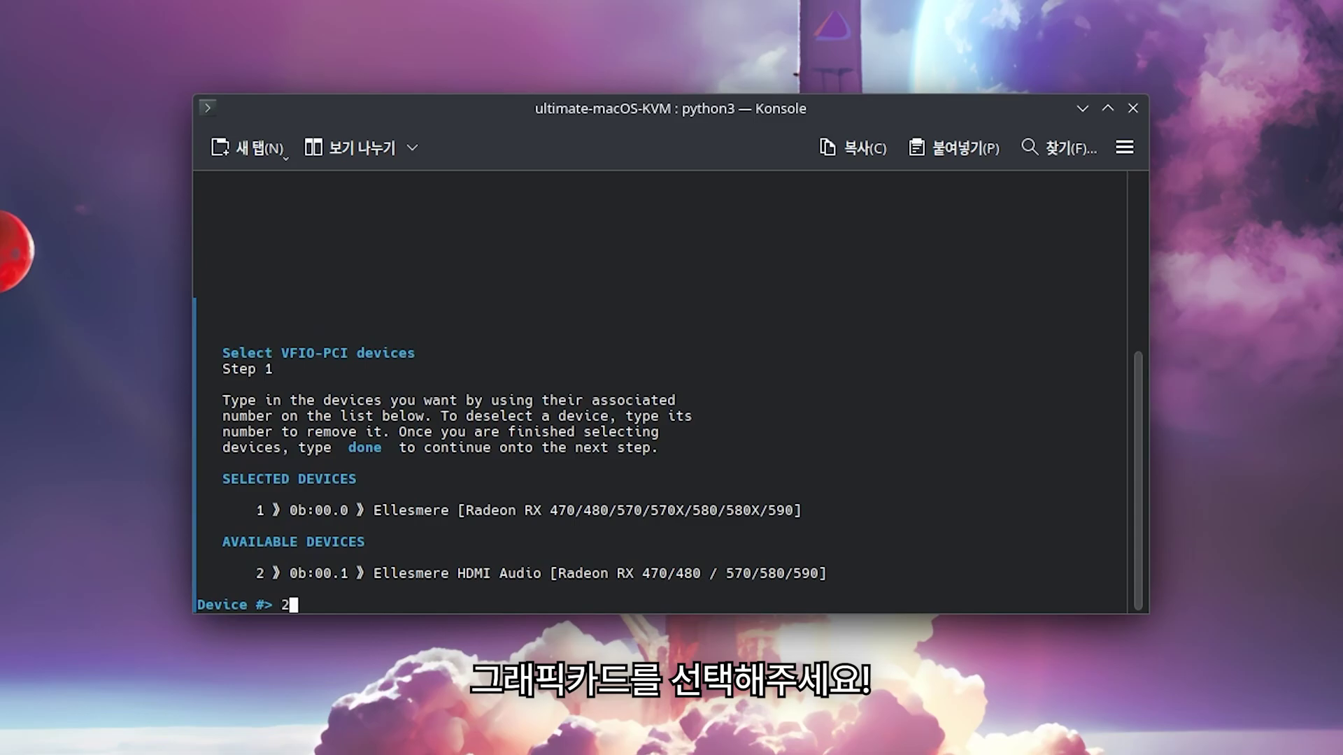
pyautogui.press('Return')
pyautogui.write('done')
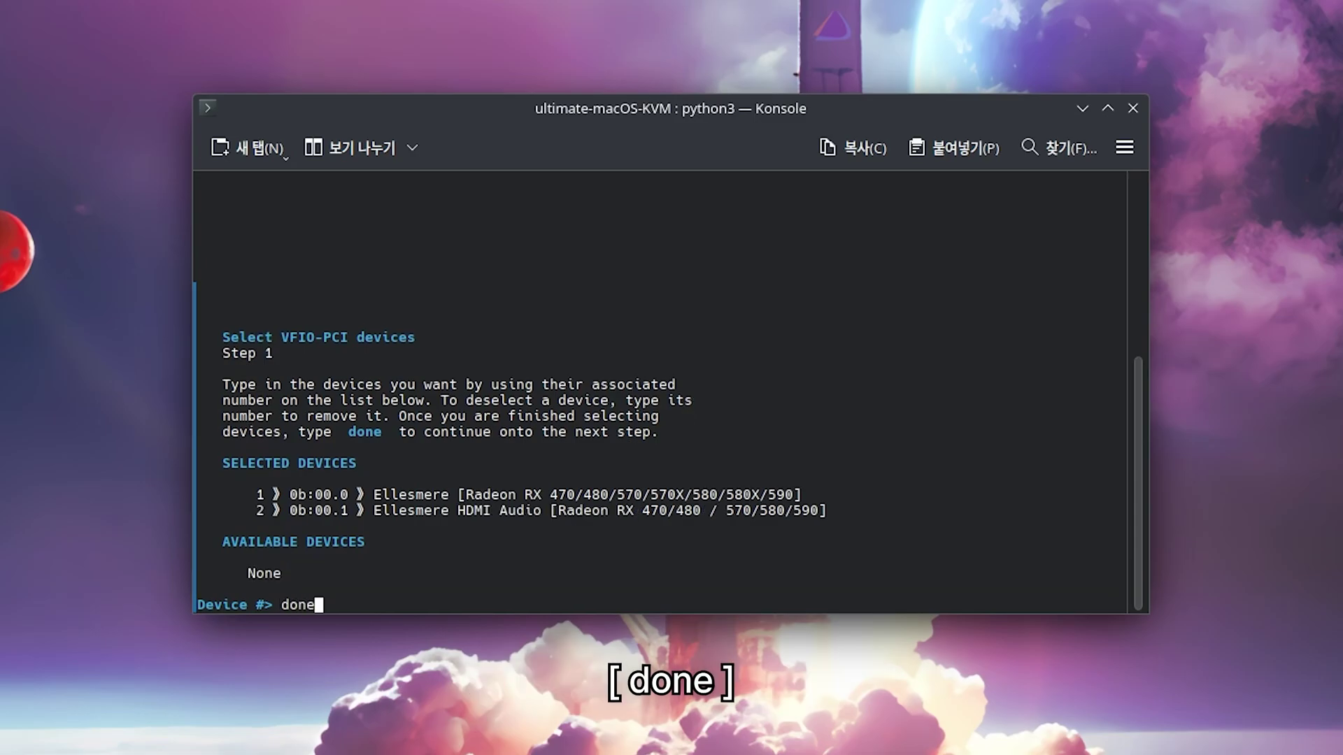
pyautogui.press('Return')
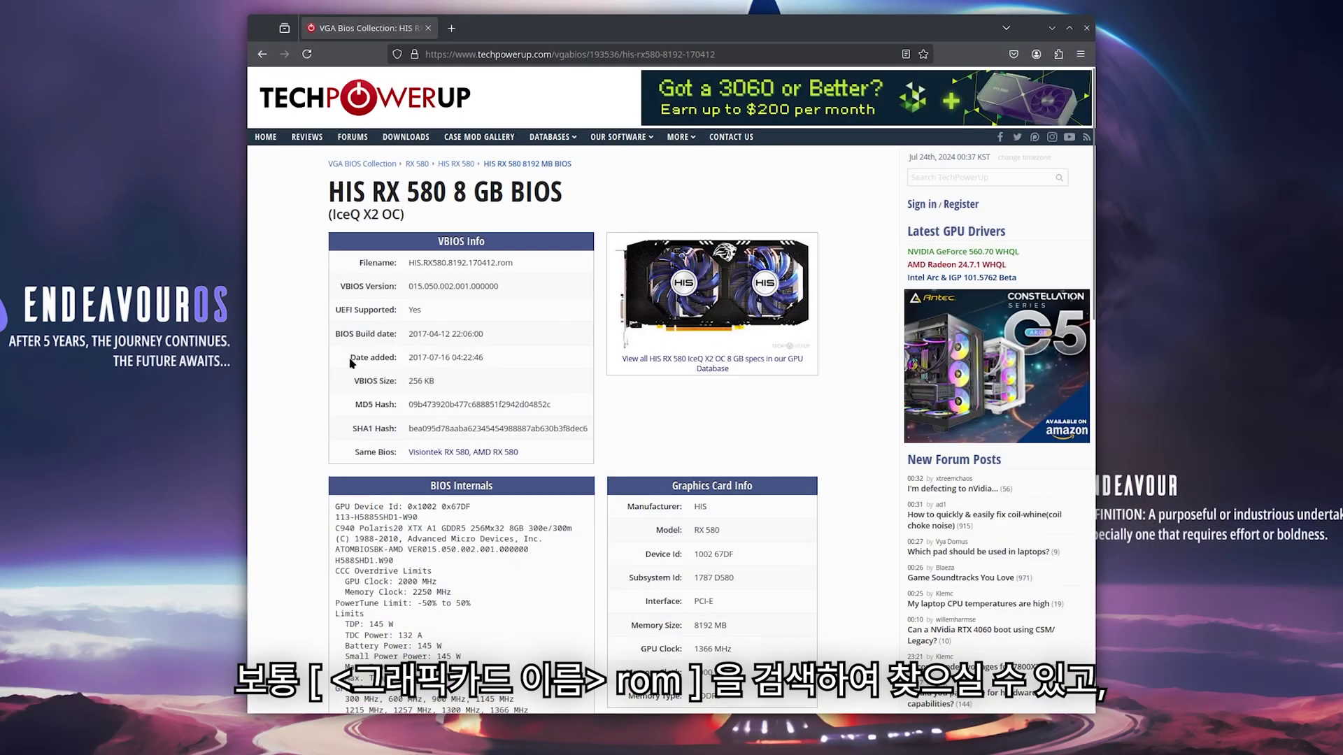
# Get the HIS RX 580 8 GB BIOS from TechPowerUp and supply HIS.RX580.8192.170412.rom from the downloads folder as the VBIOS path.
pyautogui.scroll(-15, 467, 384)
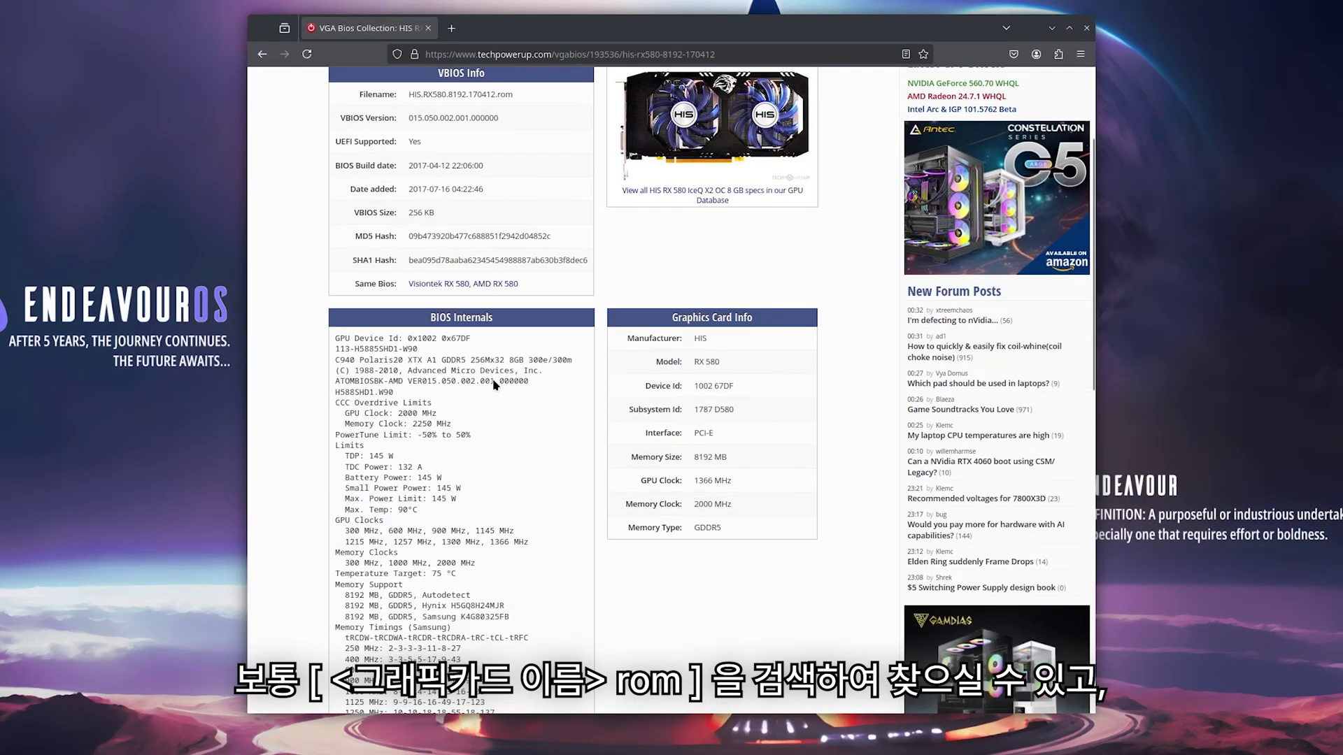
pyautogui.click(690, 326)
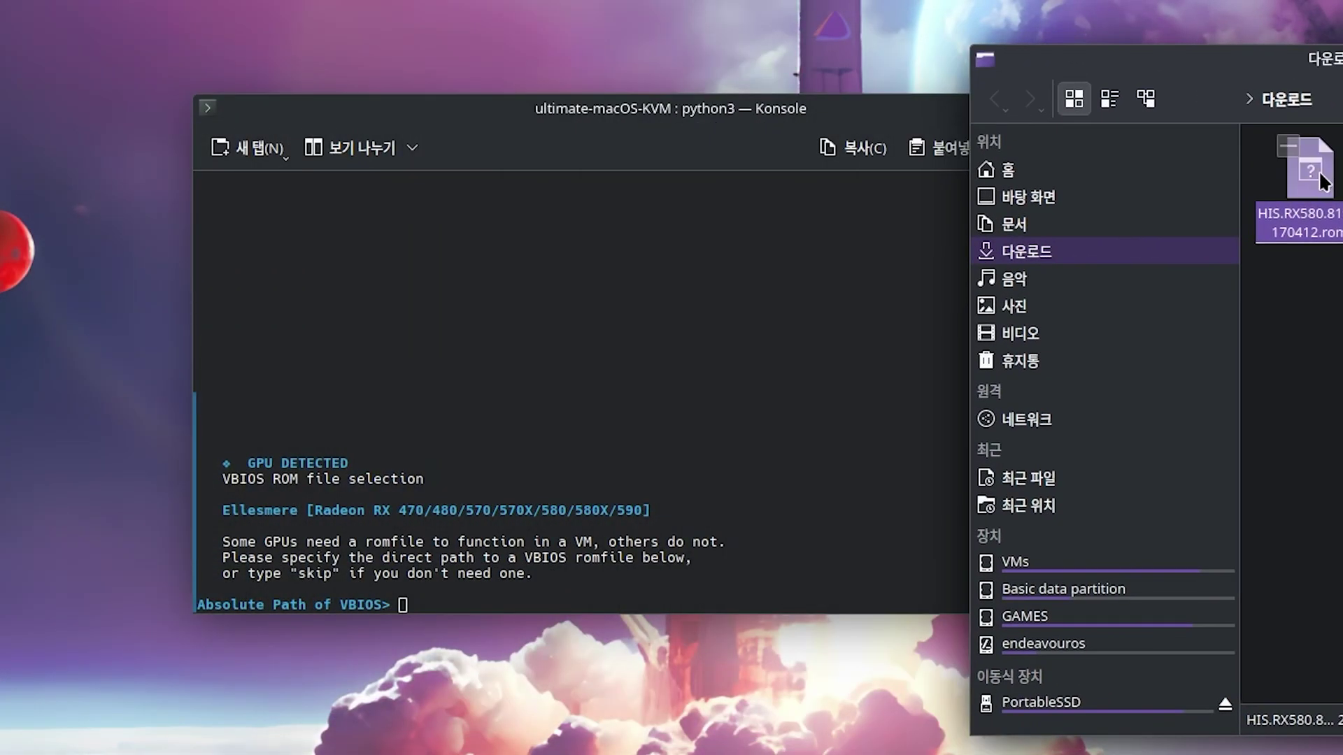
pyautogui.moveTo(1307, 175); pyautogui.dragTo(654, 399)
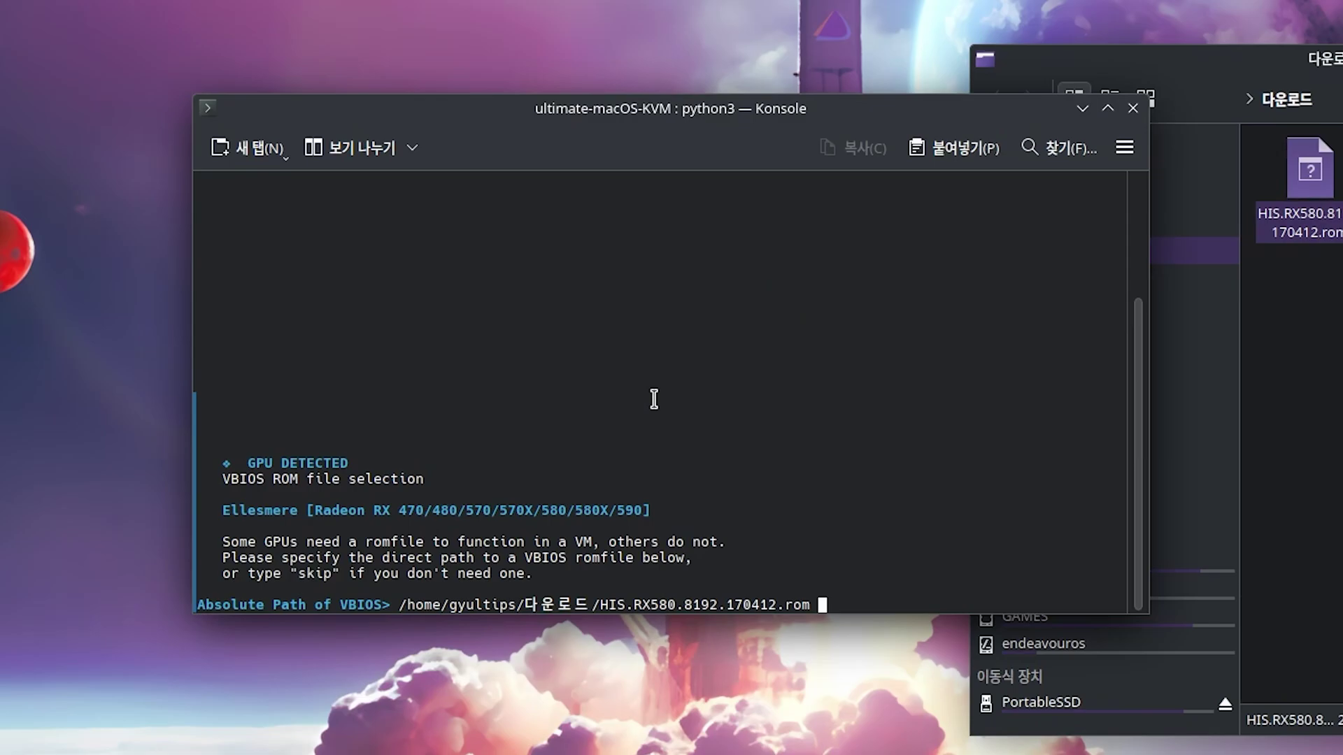
pyautogui.press('Return')
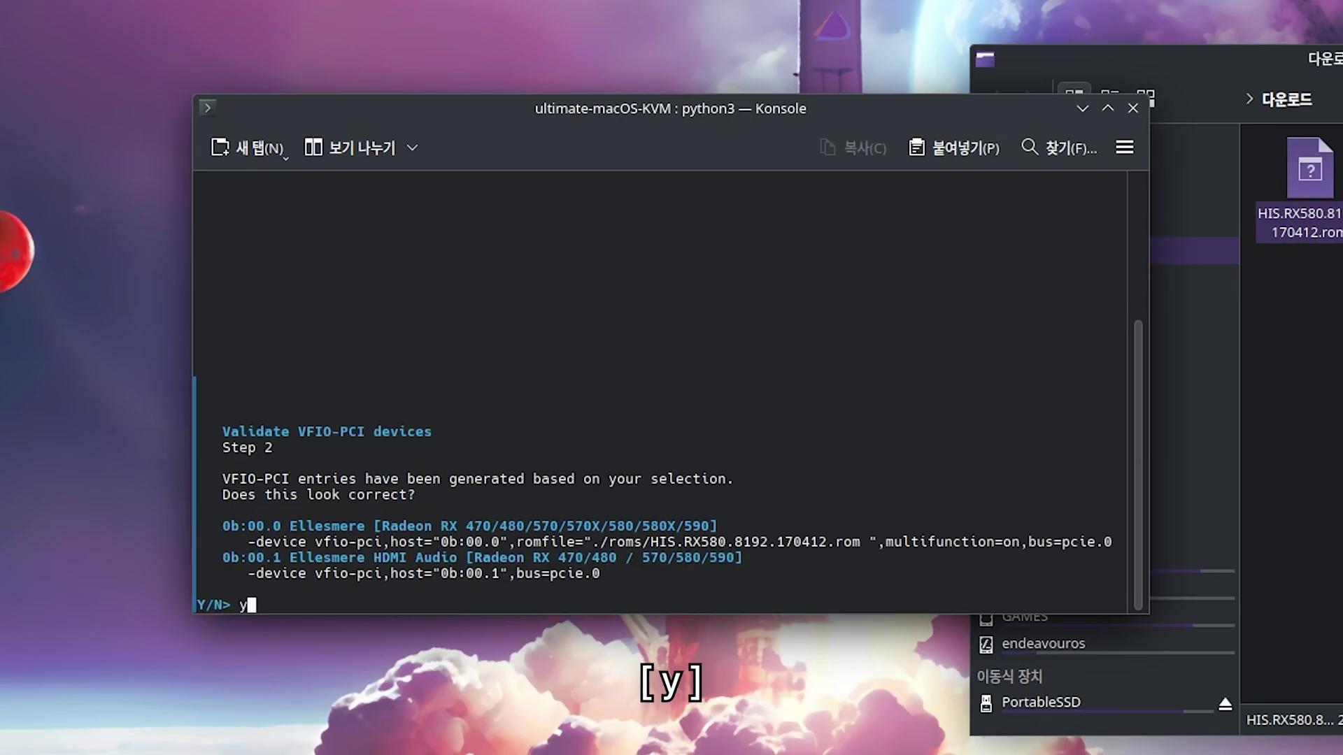
# Approve the generated VFIO-PCI entries, add them to the detected boot.sh, and skip the USB Passthrough Assistant.
pyautogui.write('y')
pyautogui.press('Return')
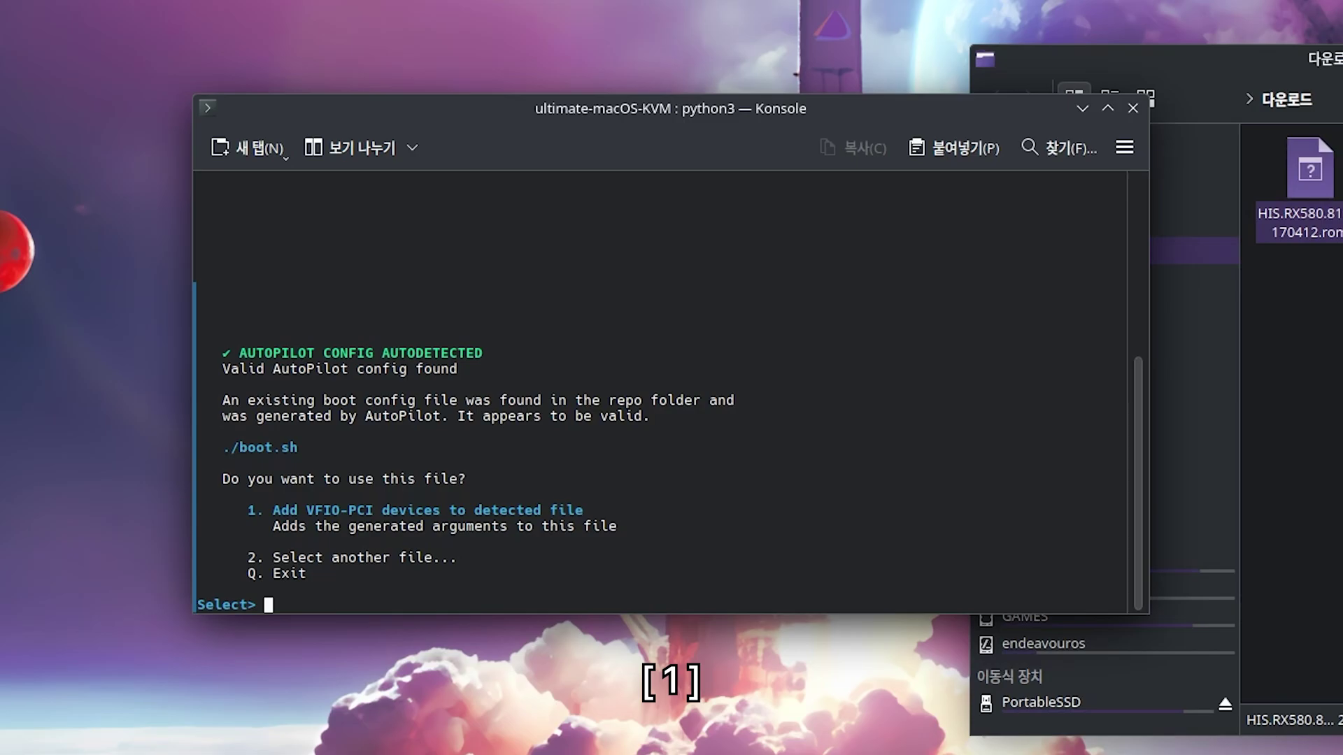
pyautogui.write('1')
pyautogui.press('Return')
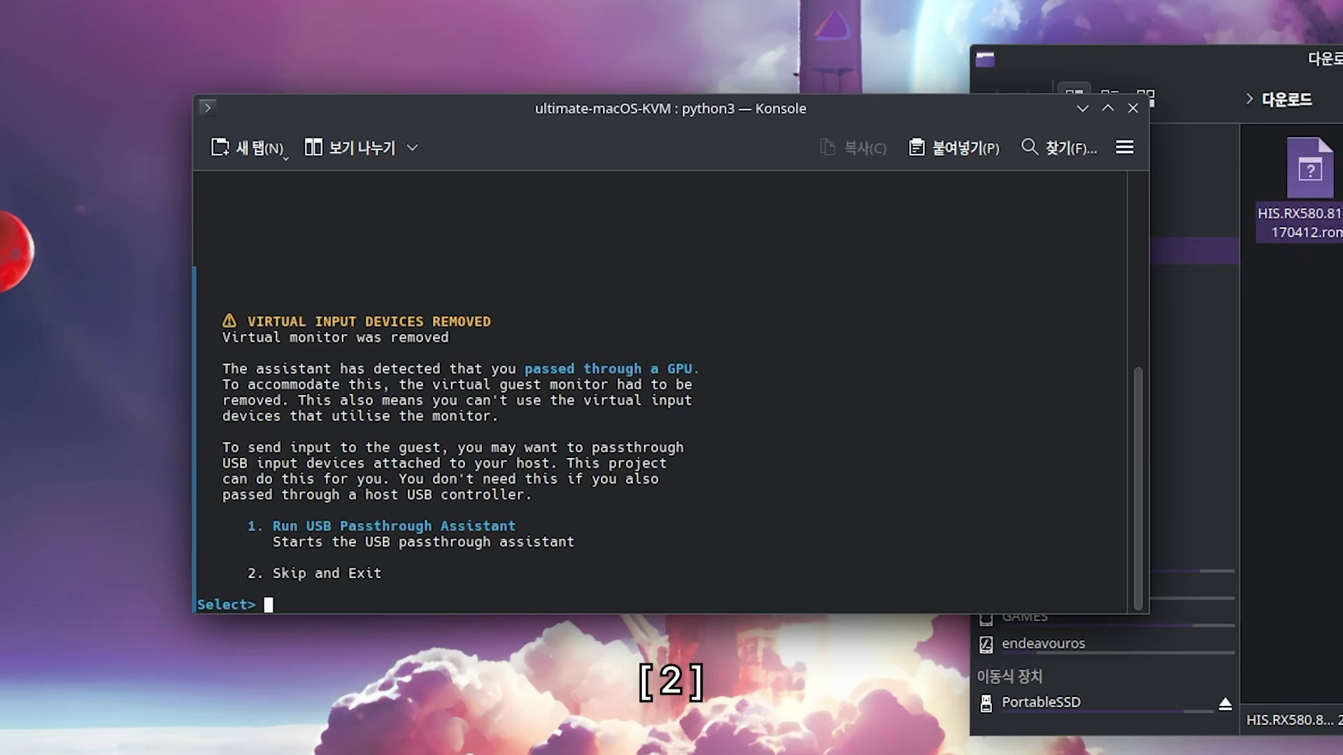
pyautogui.press('Return')
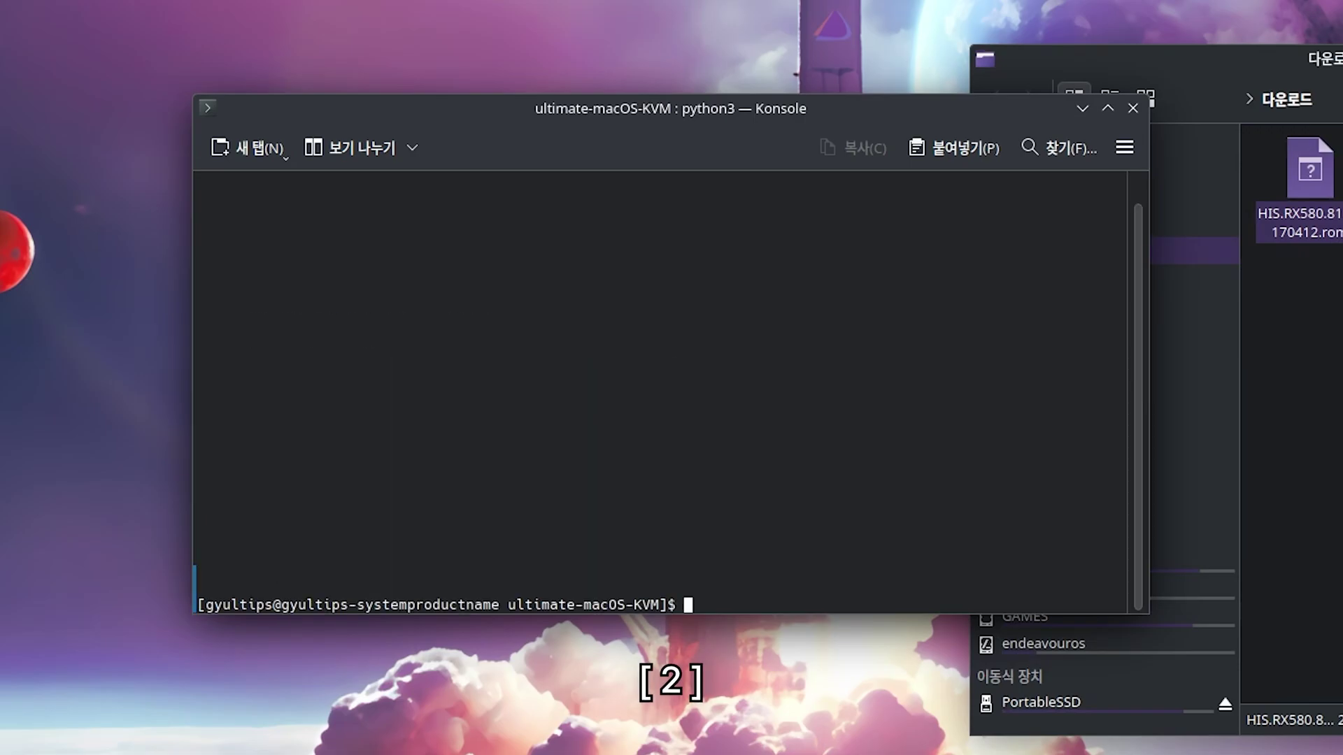
# Run ./main.py again and open the Convert and import XML file tool from Extras.
pyautogui.write('./main.py')
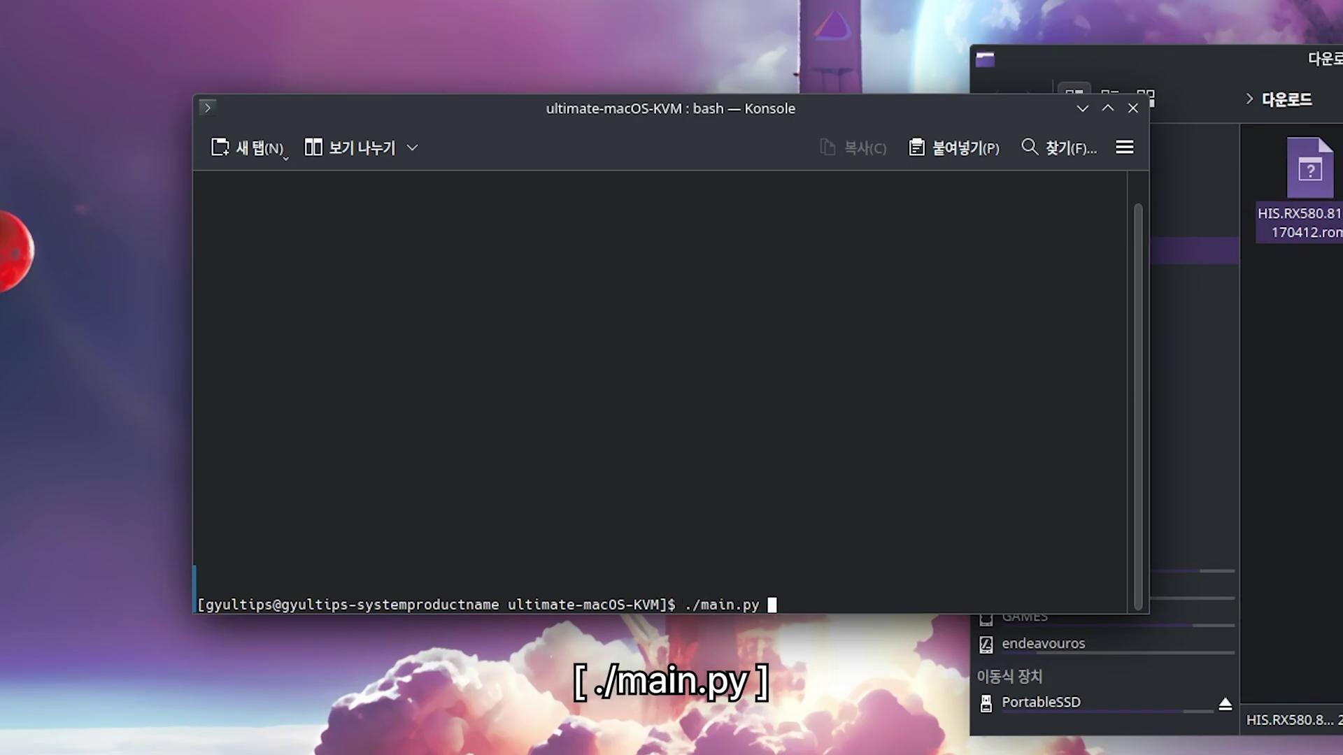
pyautogui.press('Return')
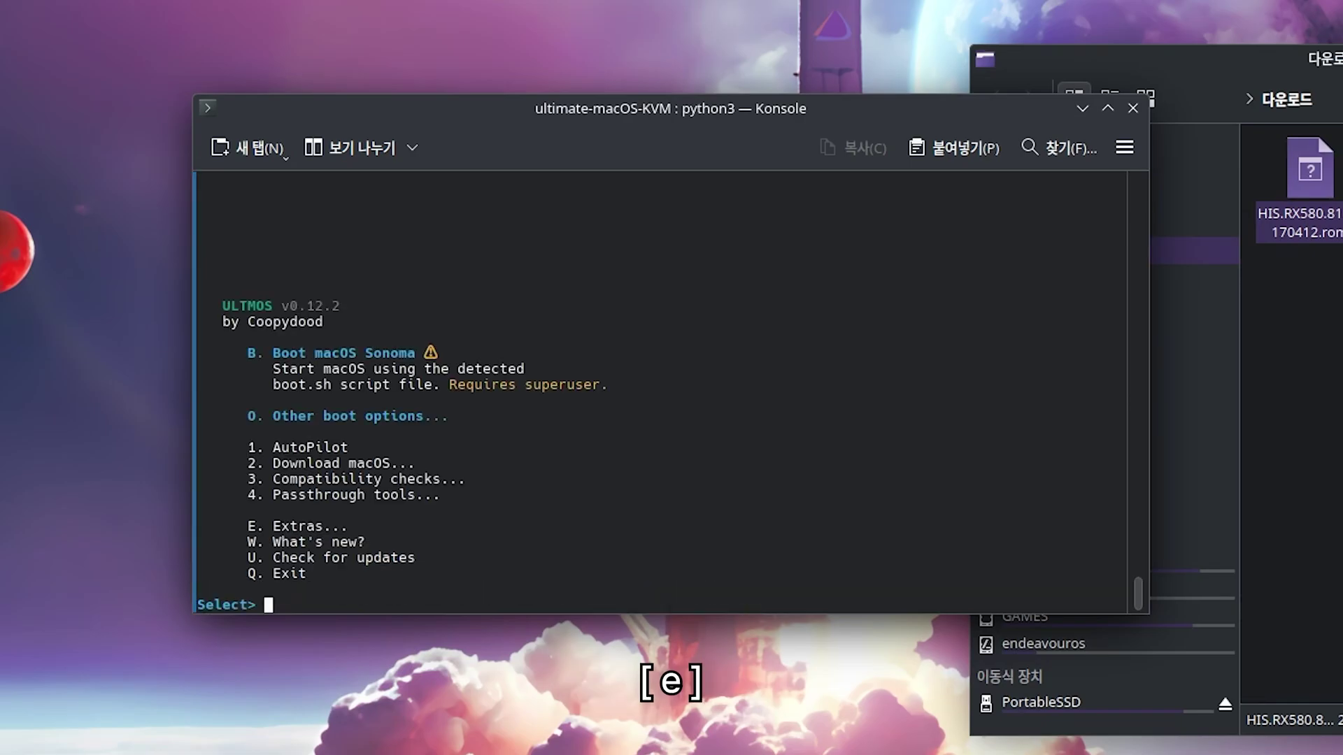
pyautogui.write('e')
pyautogui.press('Return')
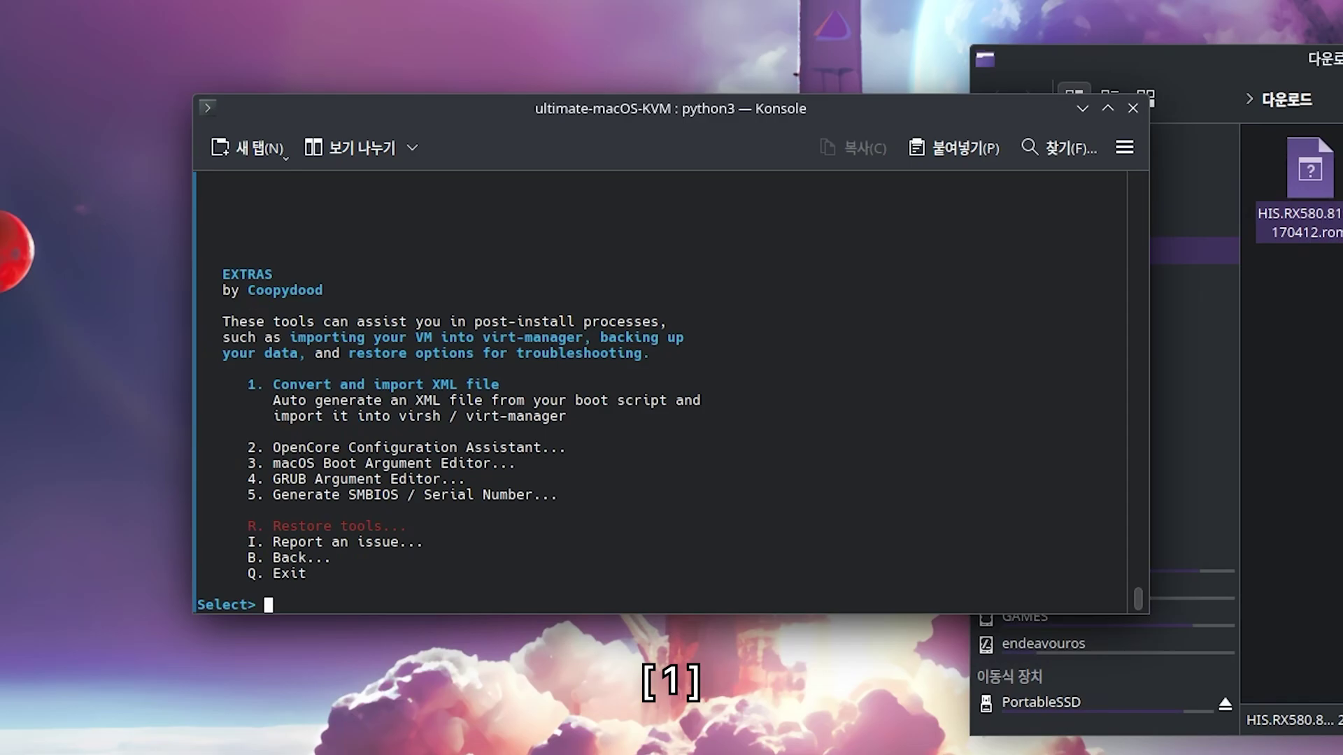
pyautogui.write('1')
pyautogui.press('Return')
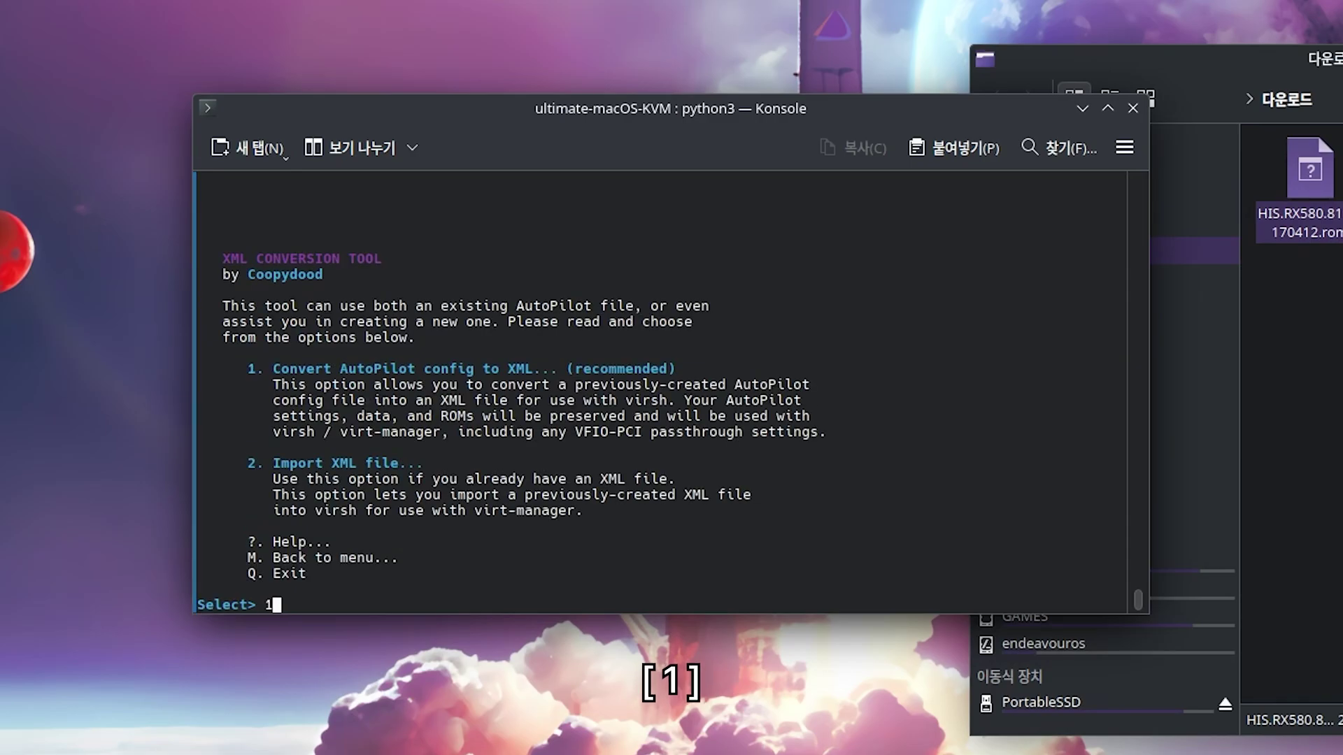
# Convert the AutoPilot config boot.sh to XML and import boot.xml into virsh, entering the sudo password.
pyautogui.write('1')
pyautogui.press('Return')
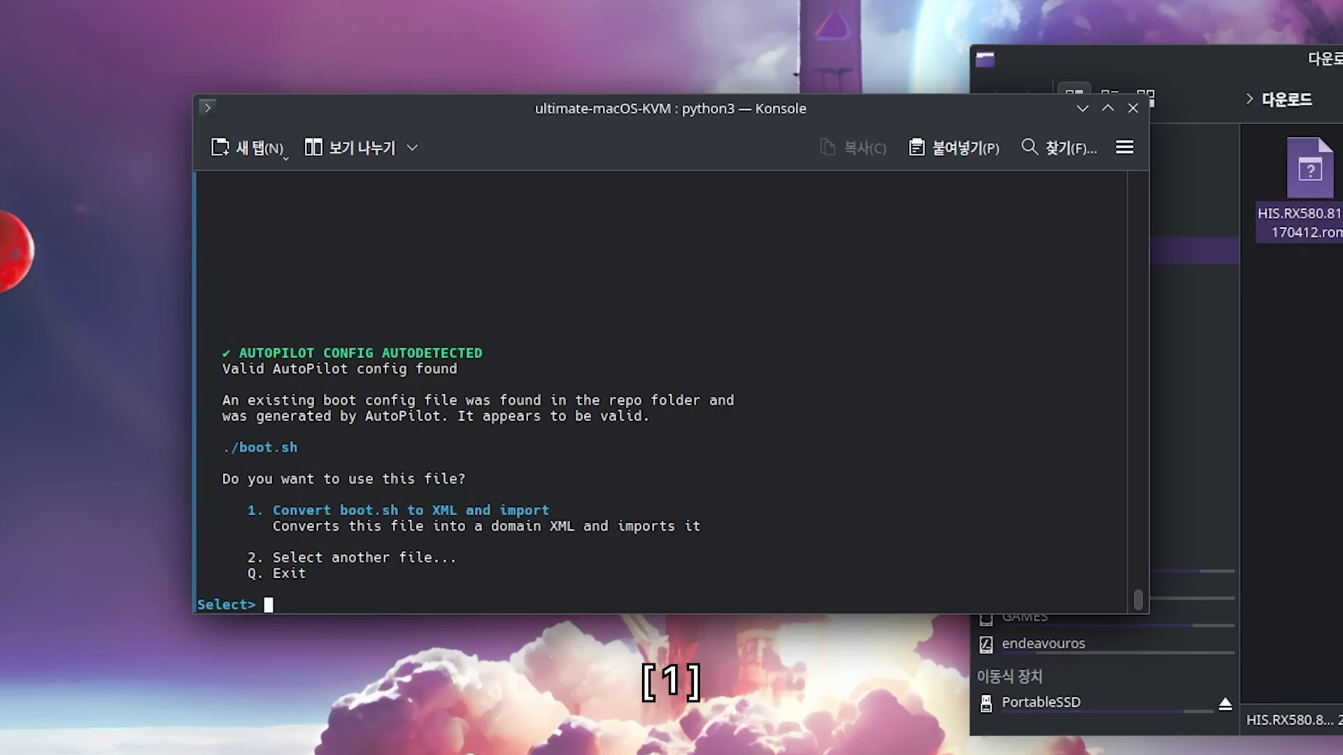
pyautogui.write('1')
pyautogui.press('Return')
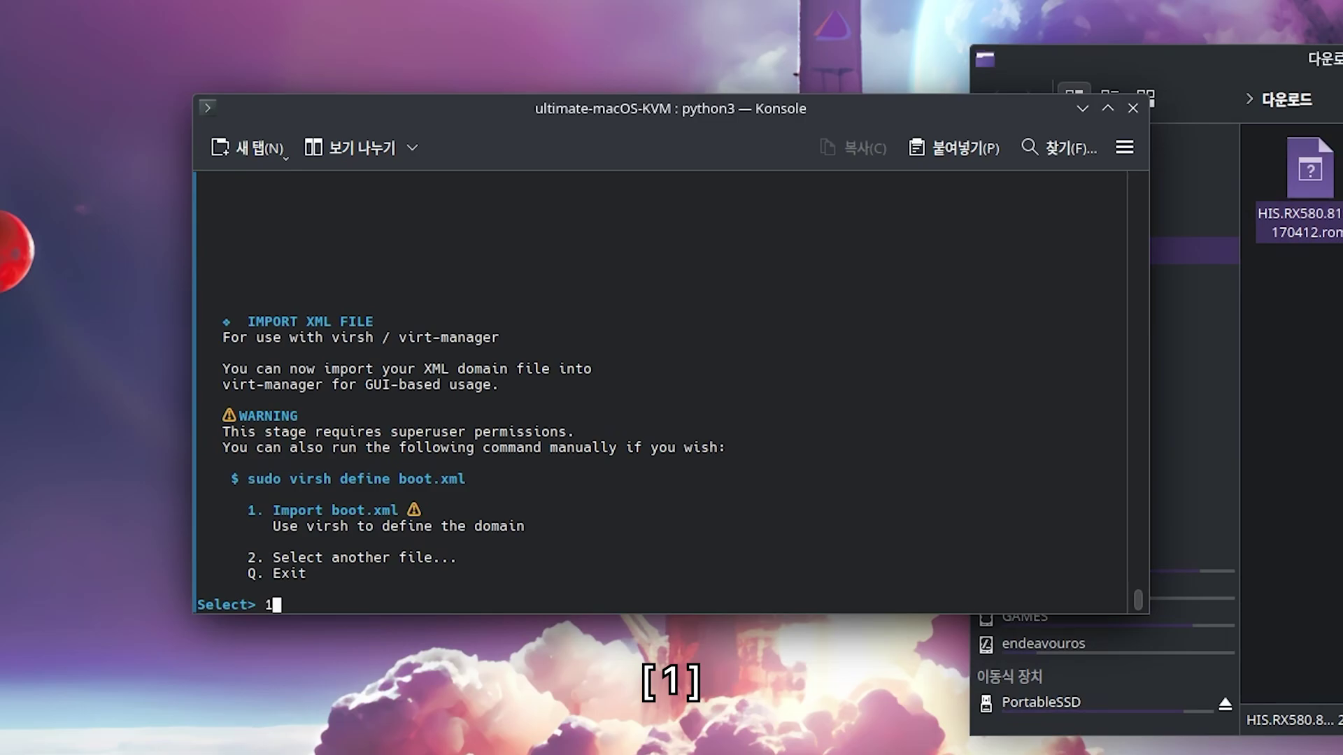
pyautogui.press('Return')
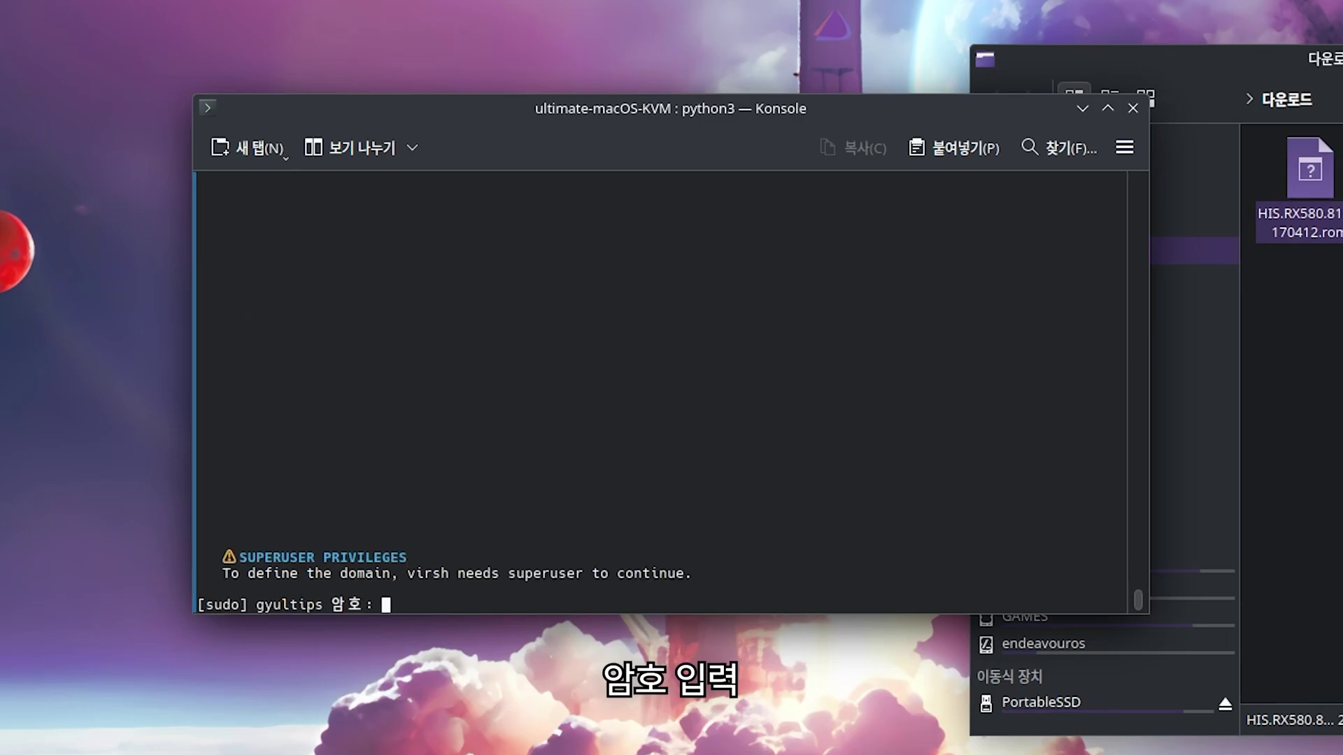
pyautogui.press('Return')
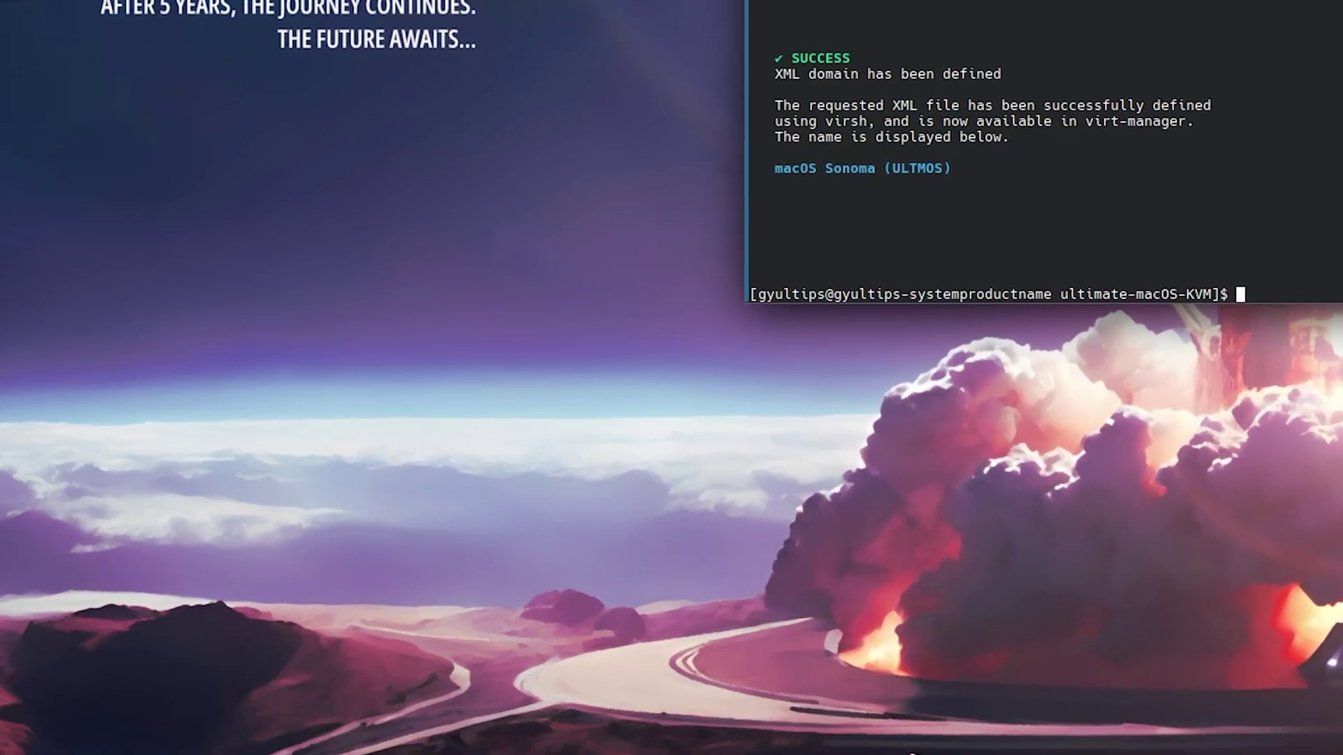
# Find the virtual machine manager app by searching for "virt" and launch it.
pyautogui.press('super')
pyautogui.write('virt')
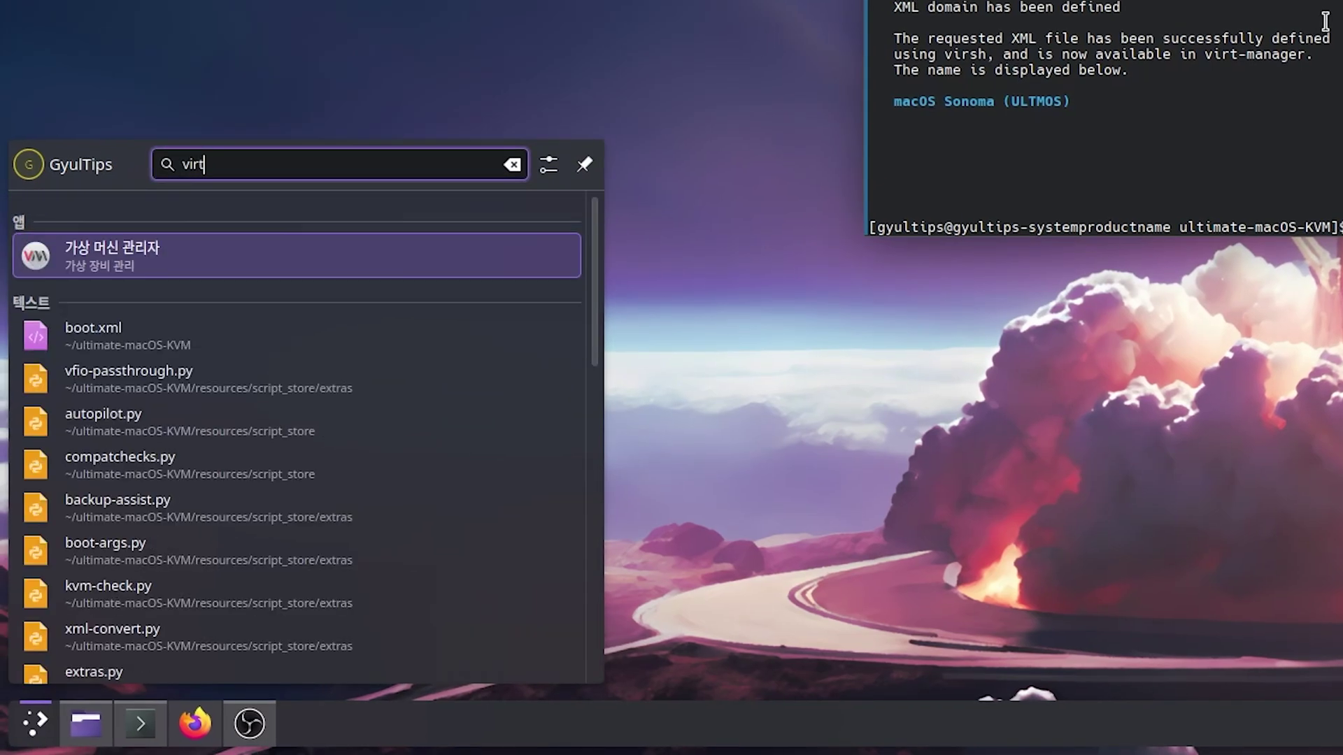
pyautogui.press('Return')
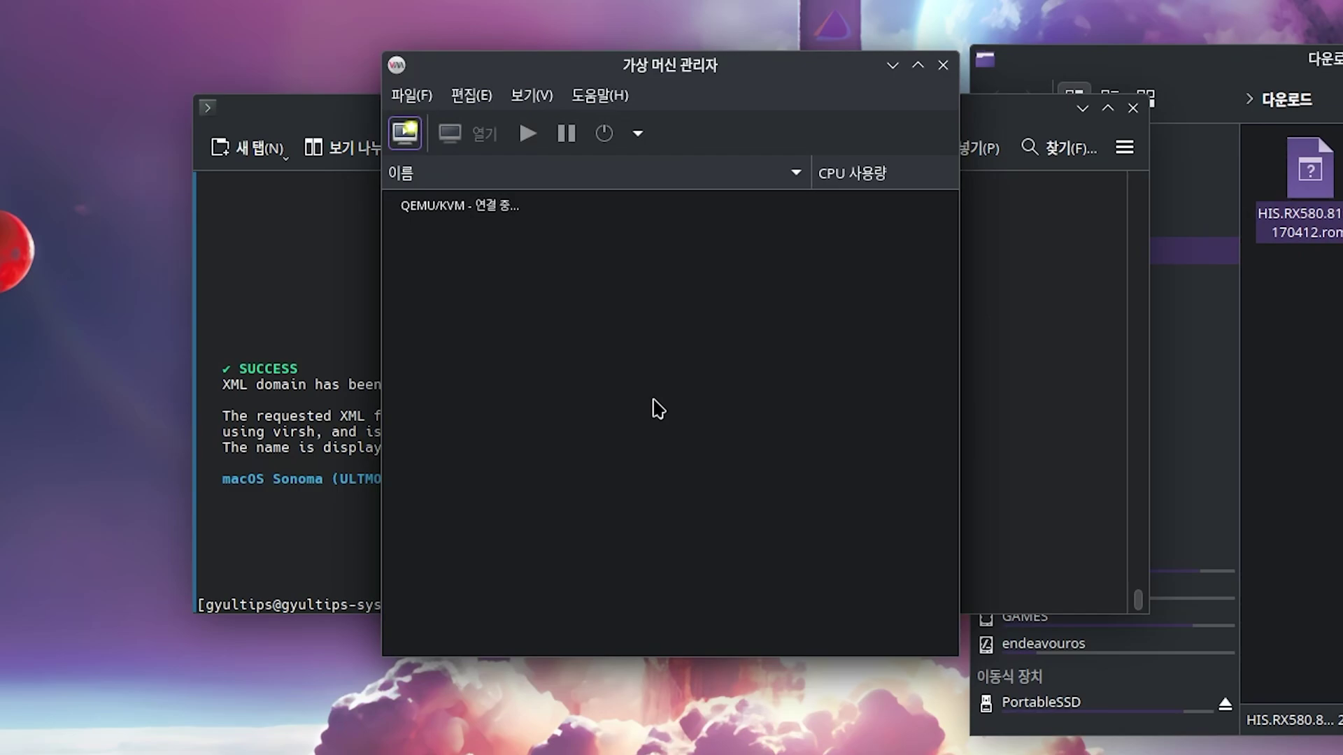
# Open the macOS Sonoma (ULTMOS) virtual machine and show its hardware details.
pyautogui.click(516, 245)
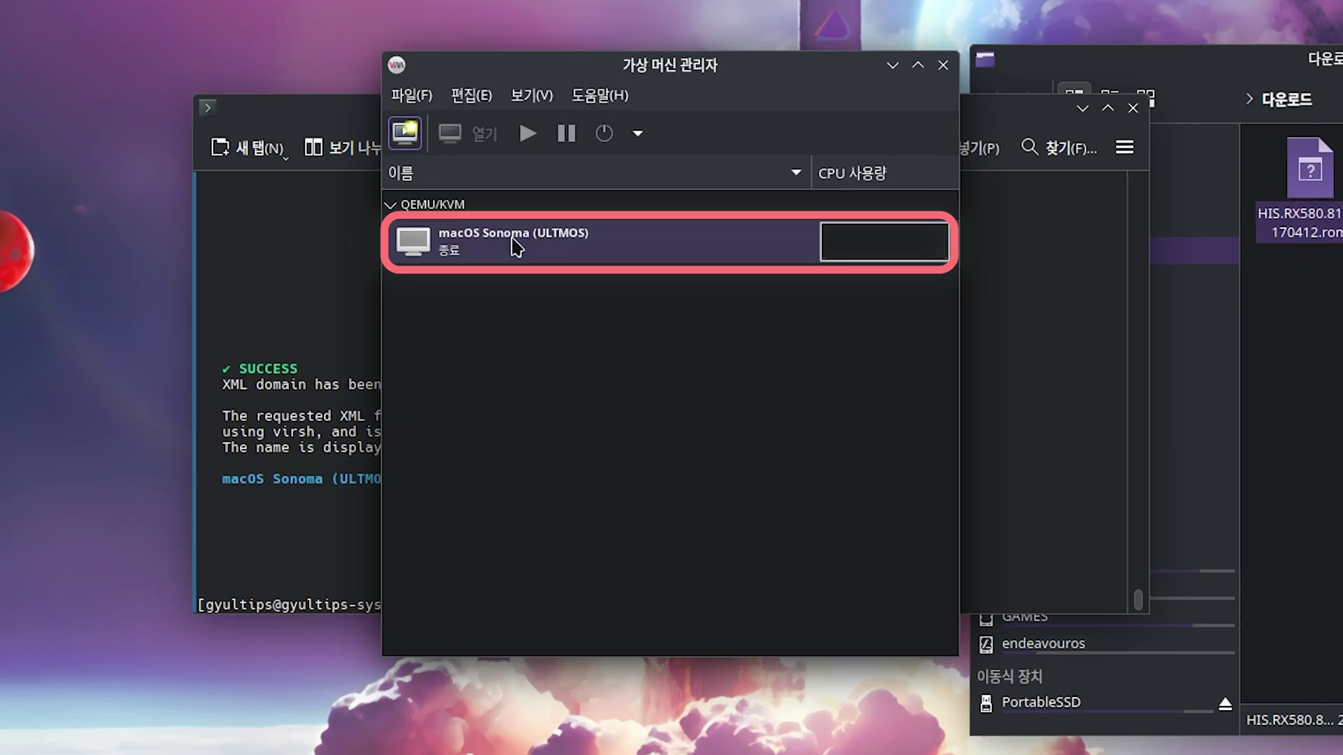
pyautogui.click(469, 146)
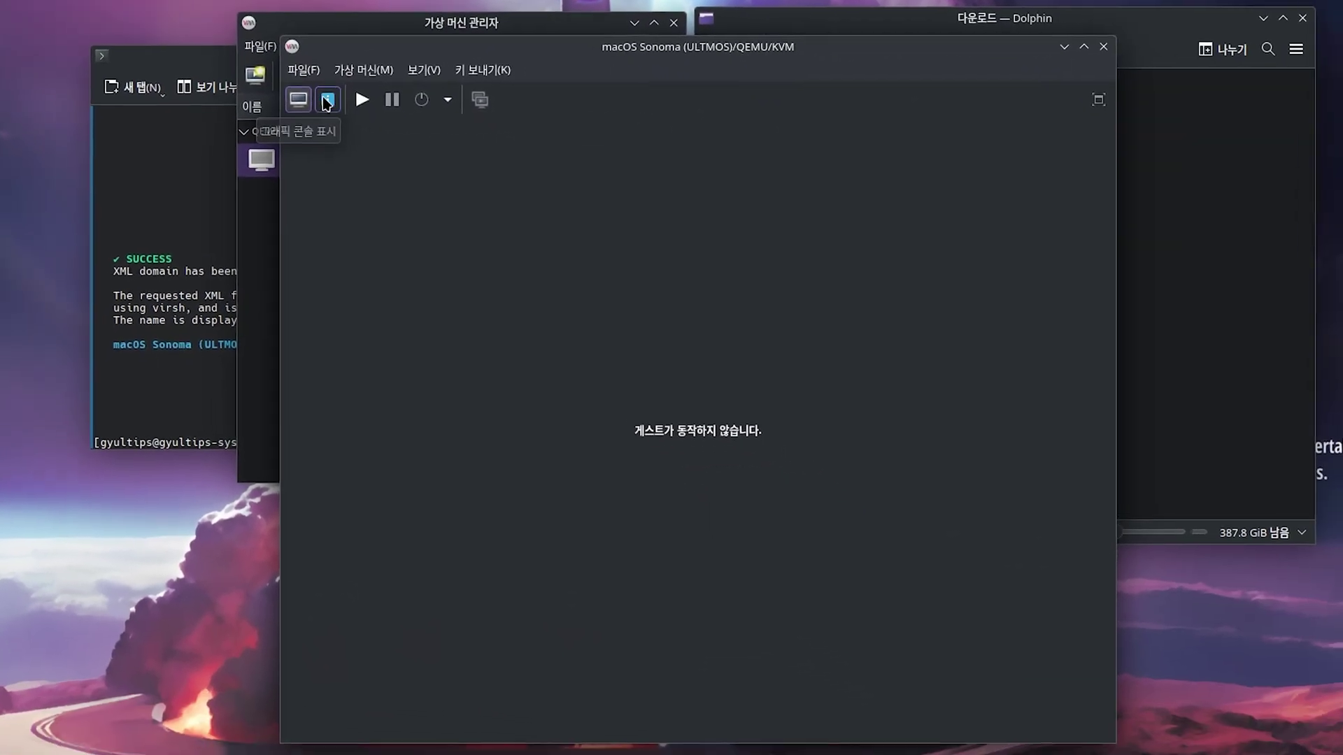
pyautogui.click(327, 100)
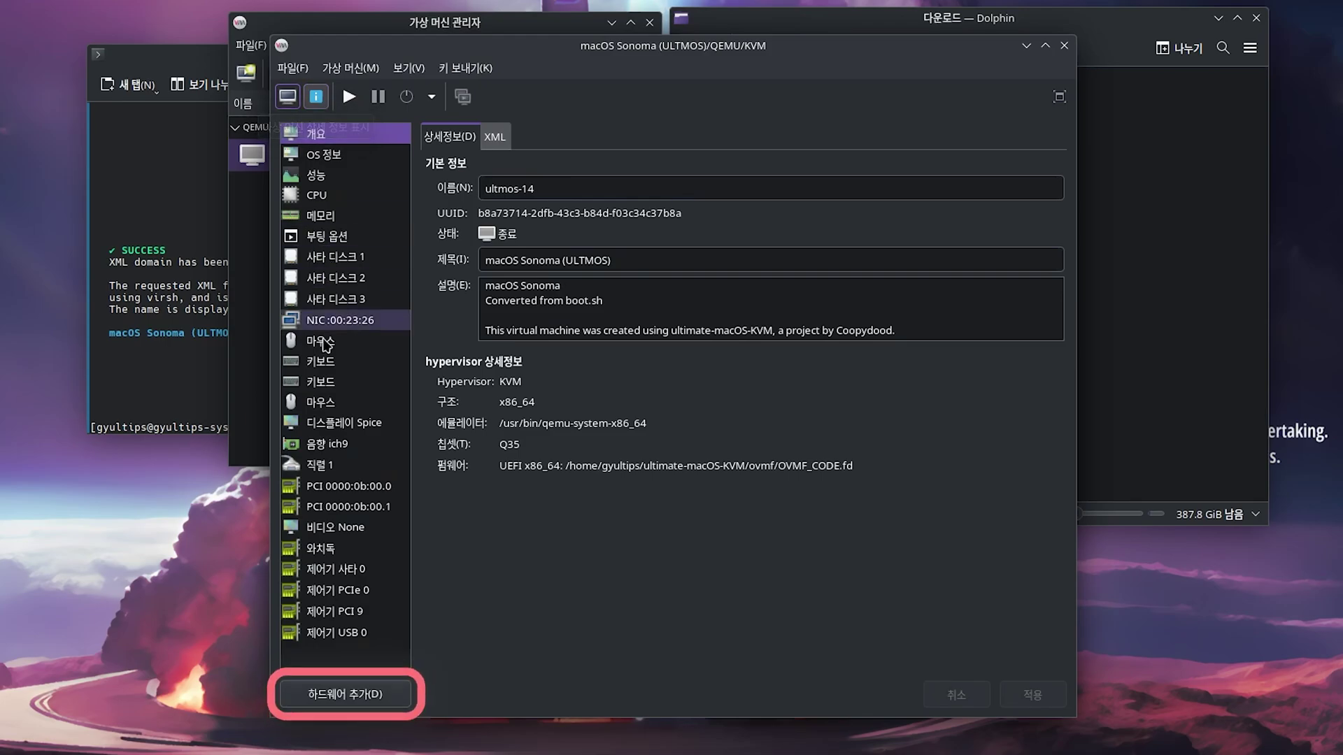
# Add the Matisse USB 3.0 Host Controller 0000:07:00:1 to the virtual machine as a PCI host device.
pyautogui.click(339, 695)
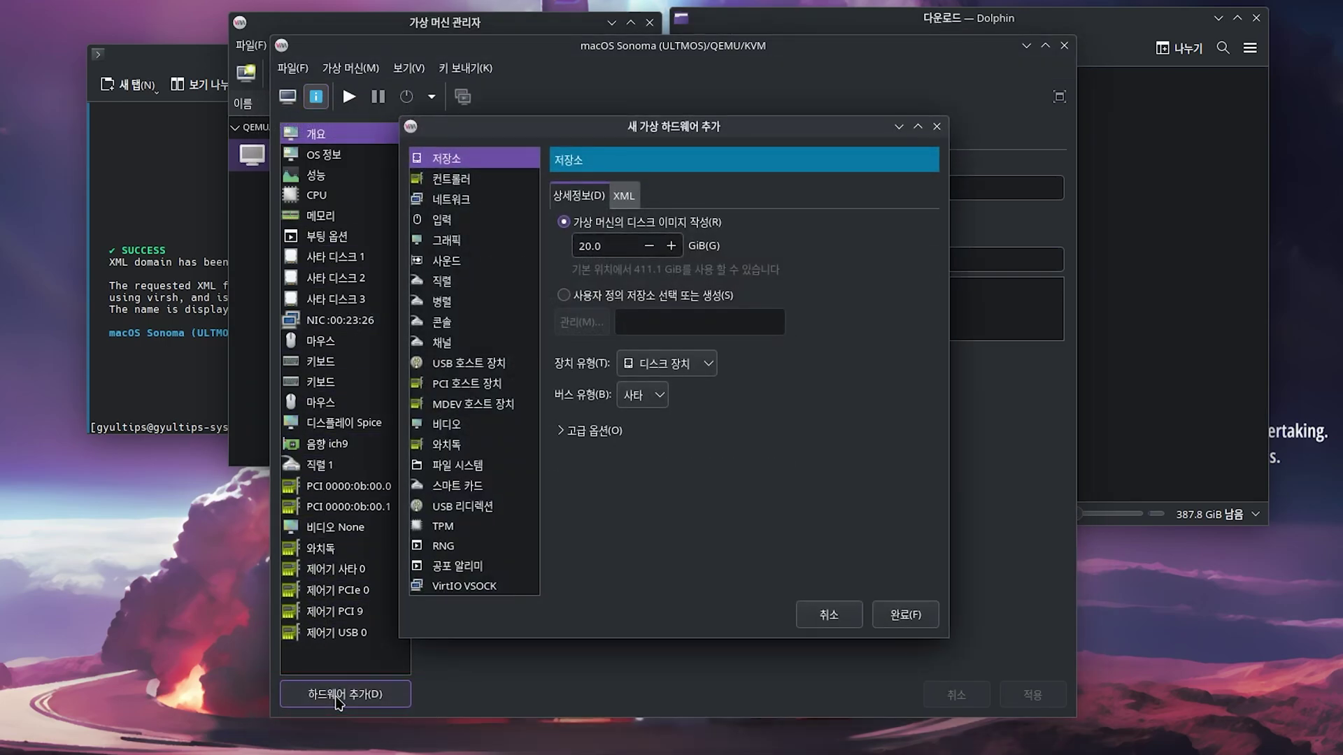
pyautogui.click(456, 386)
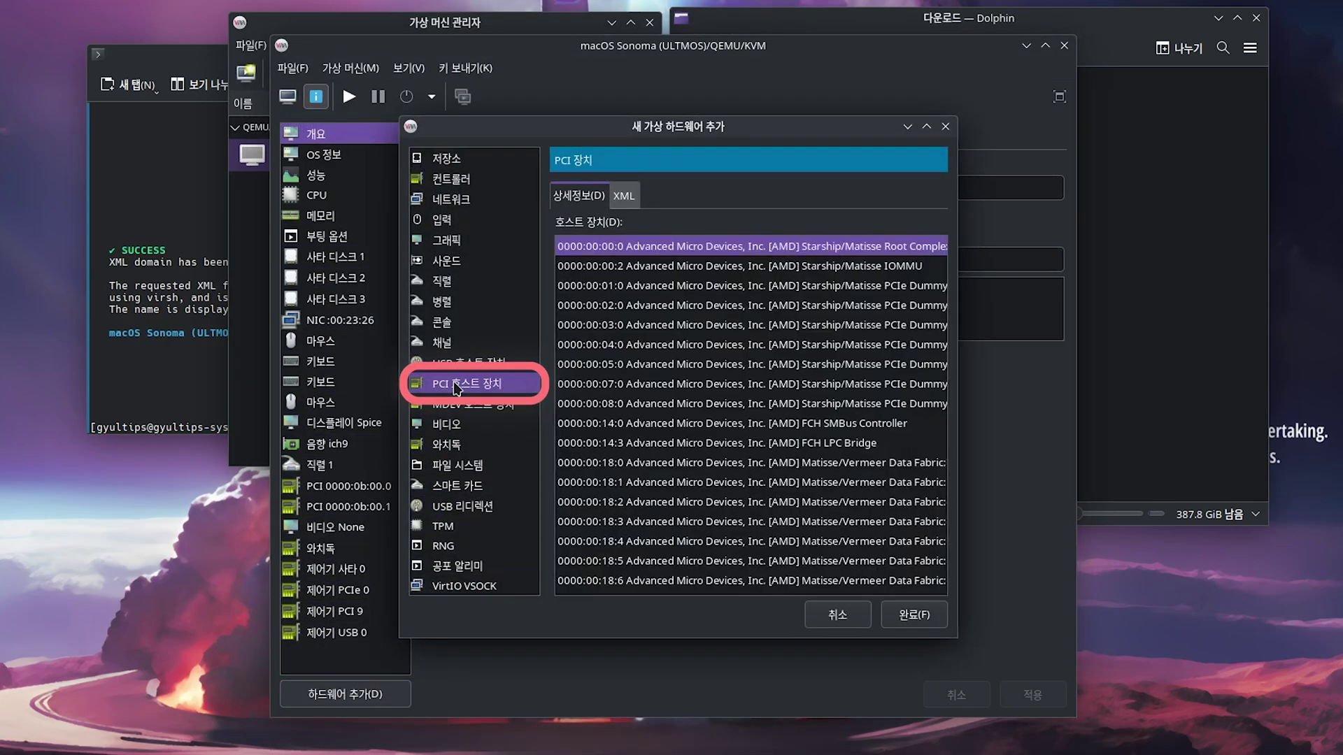
pyautogui.scroll(-2, 695, 370)
pyautogui.scroll(-4, 696, 370)
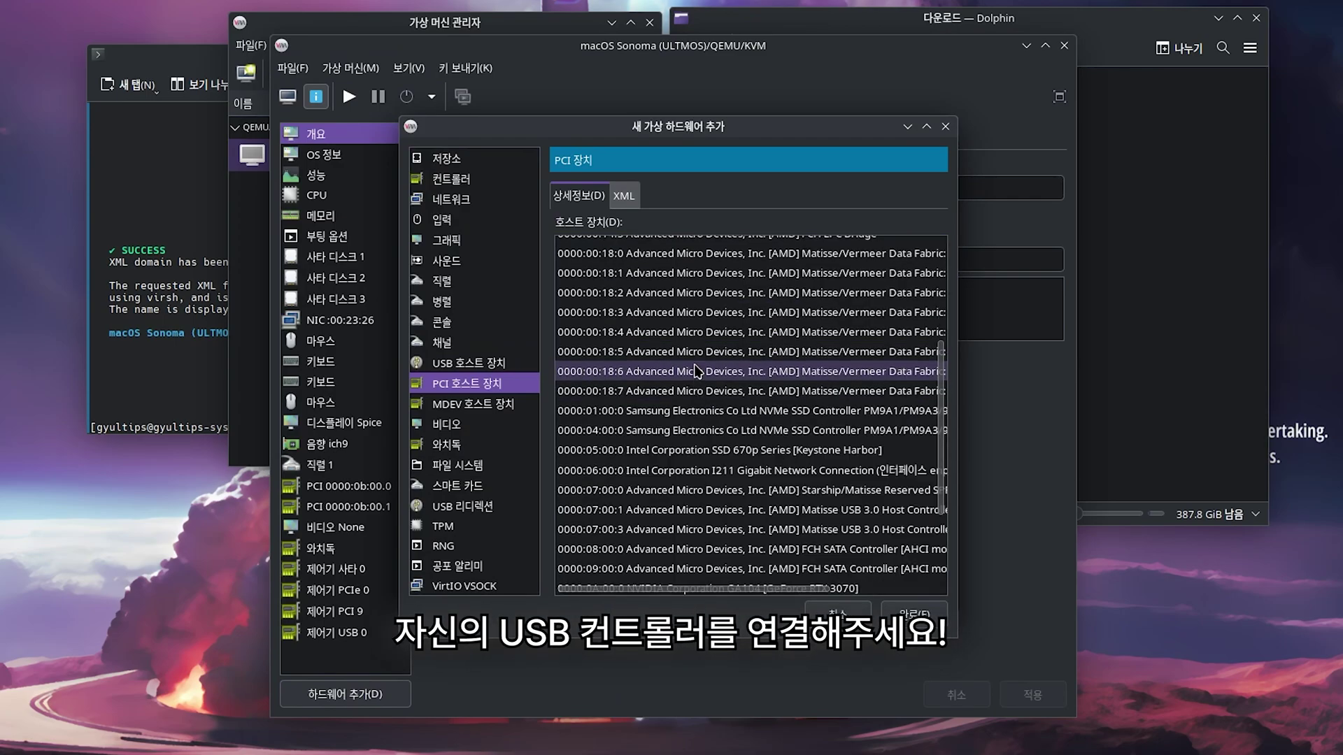
pyautogui.click(770, 439)
pyautogui.click(909, 614)
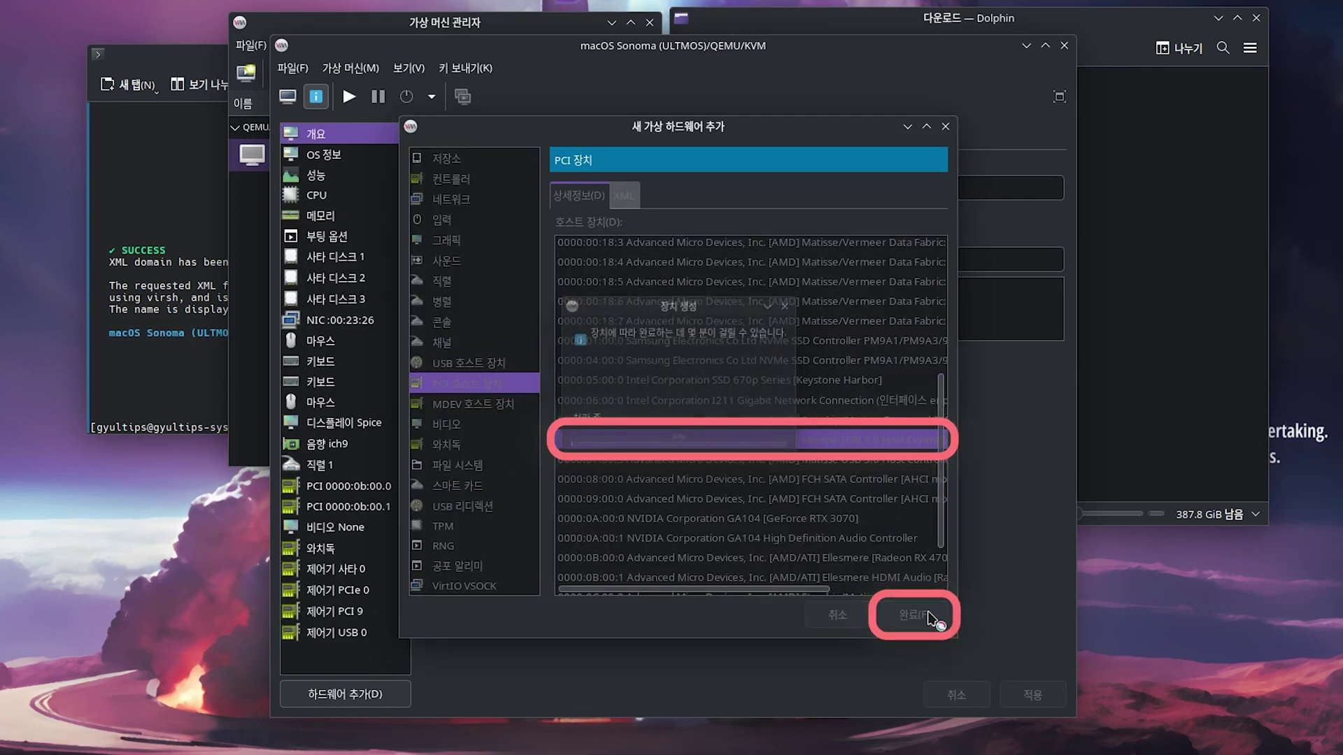
# Add the second Matisse USB 3.0 Host Controller, 0000:07:00:3, as another PCI host device.
pyautogui.click(384, 696)
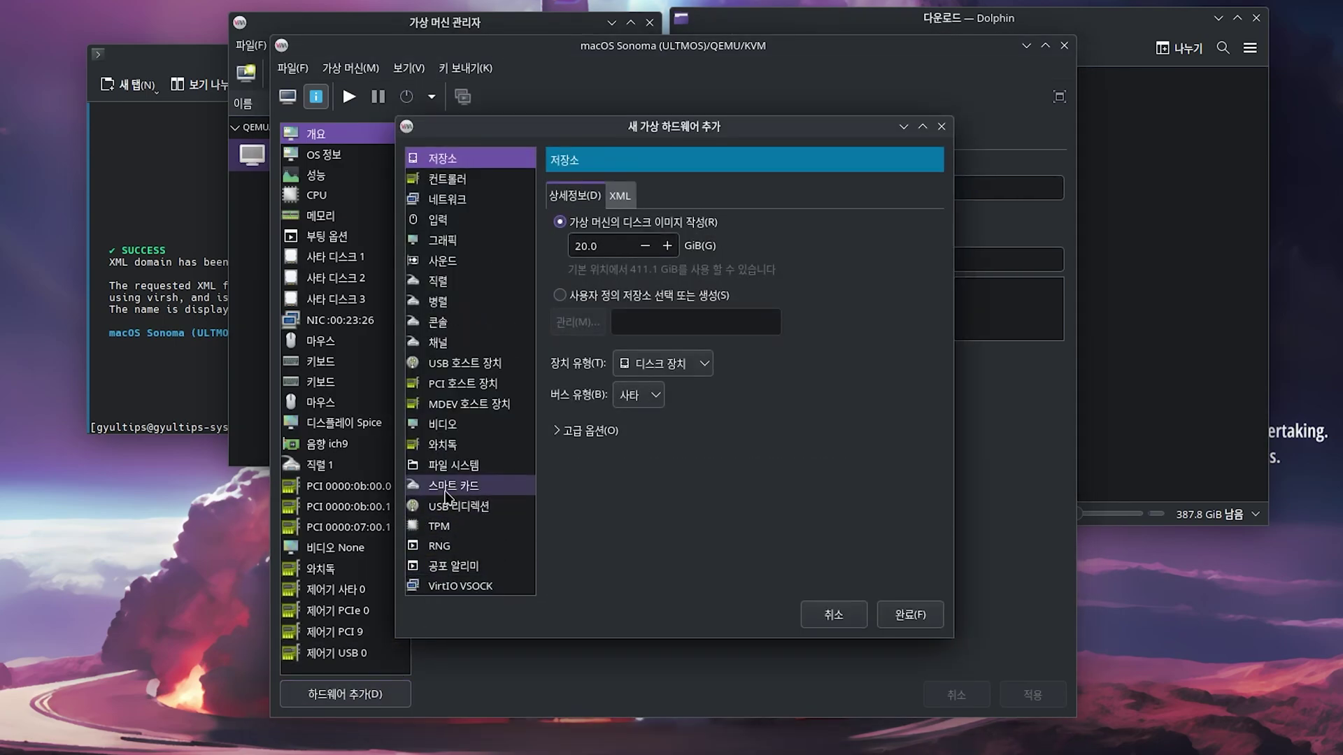
pyautogui.click(462, 384)
pyautogui.scroll(-4, 673, 418)
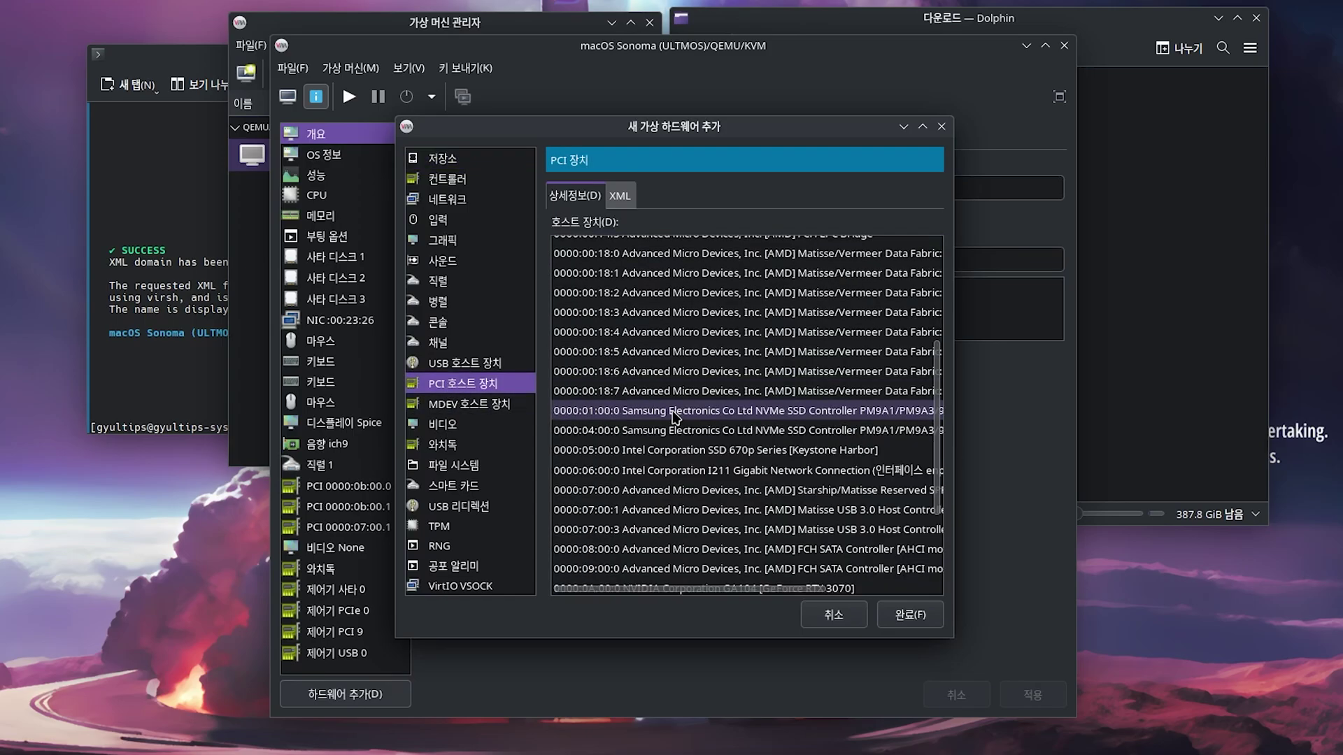
pyautogui.click(742, 530)
pyautogui.click(907, 615)
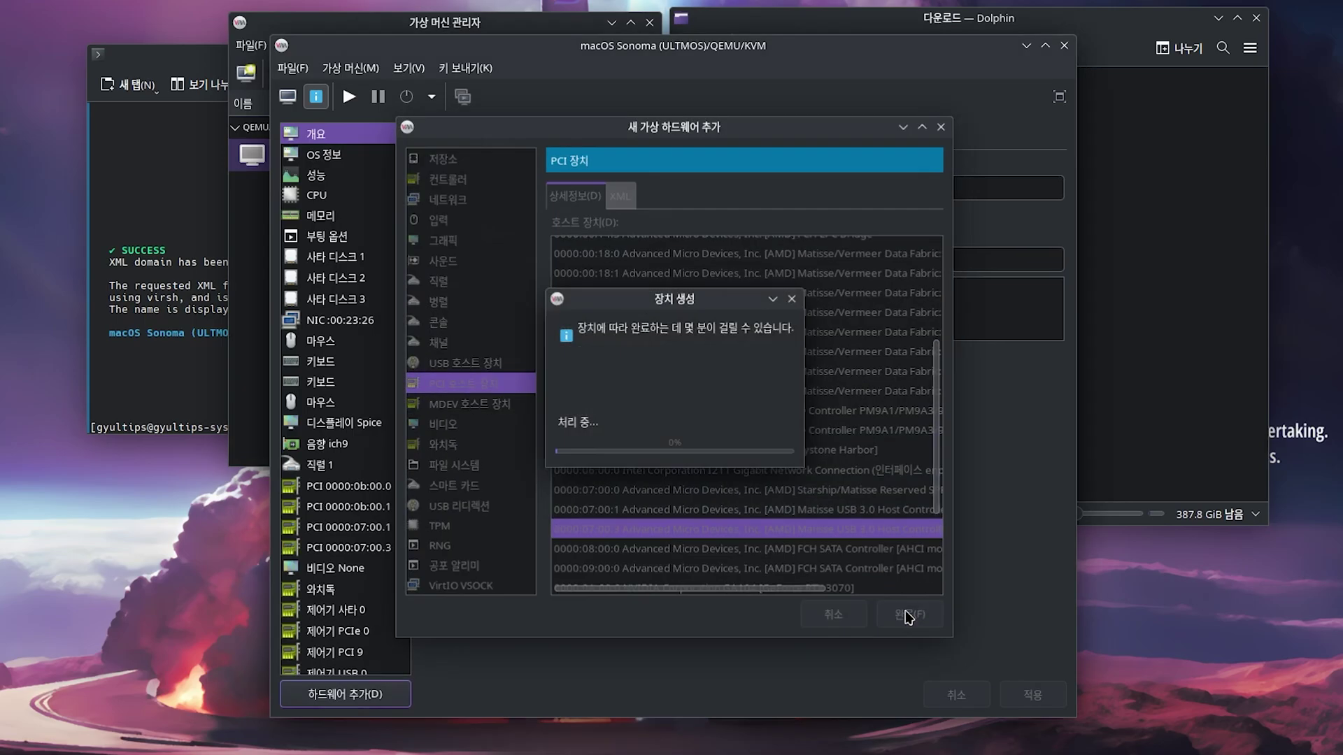
# Add the Matisse USB 3.0 Host Controller 0000:0D:00:3 as a further PCI host device.
pyautogui.click(375, 699)
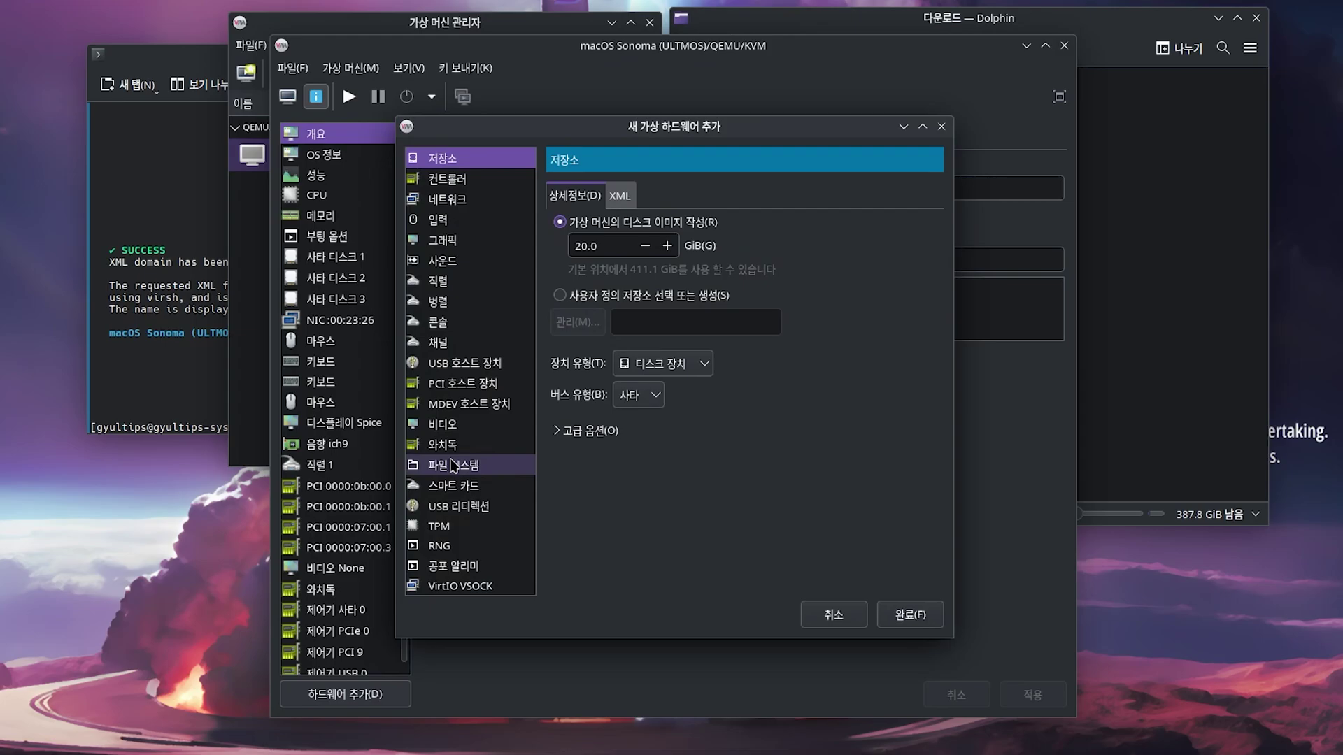
pyautogui.click(462, 383)
pyautogui.scroll(-7, 618, 420)
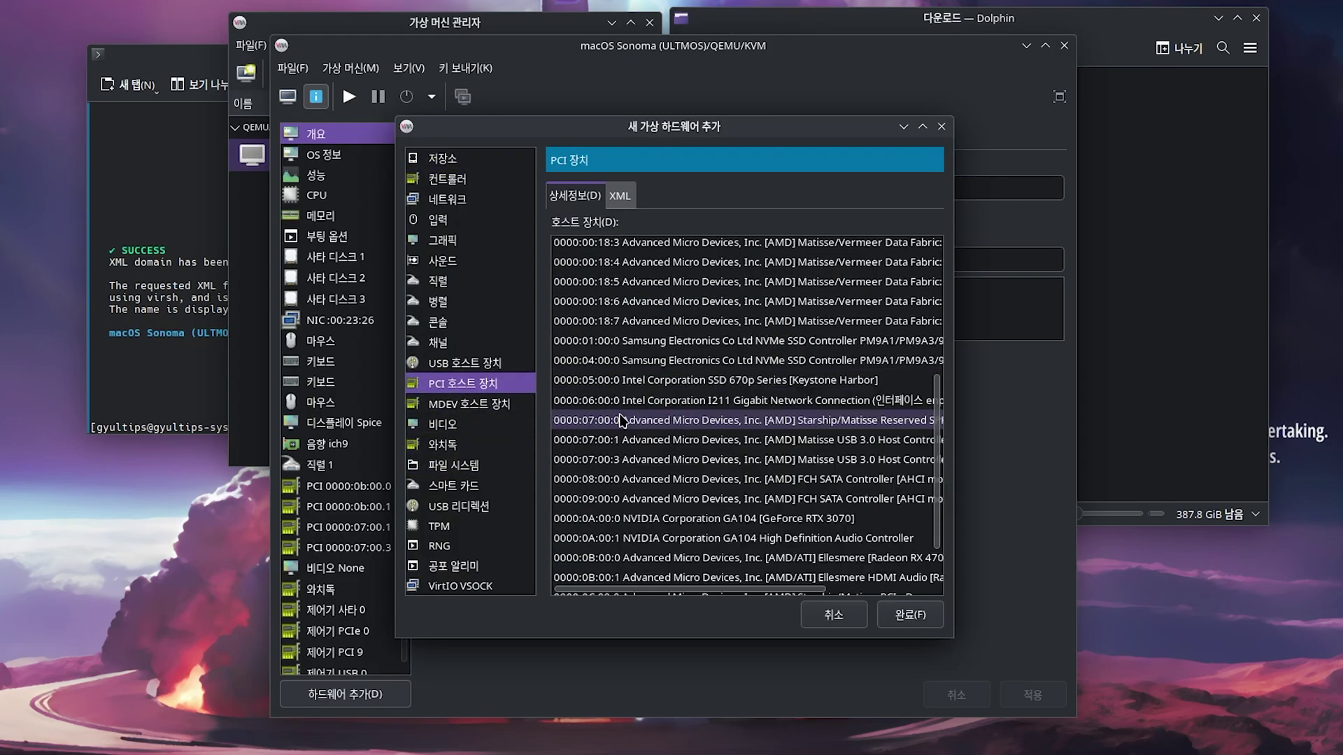
pyautogui.click(758, 567)
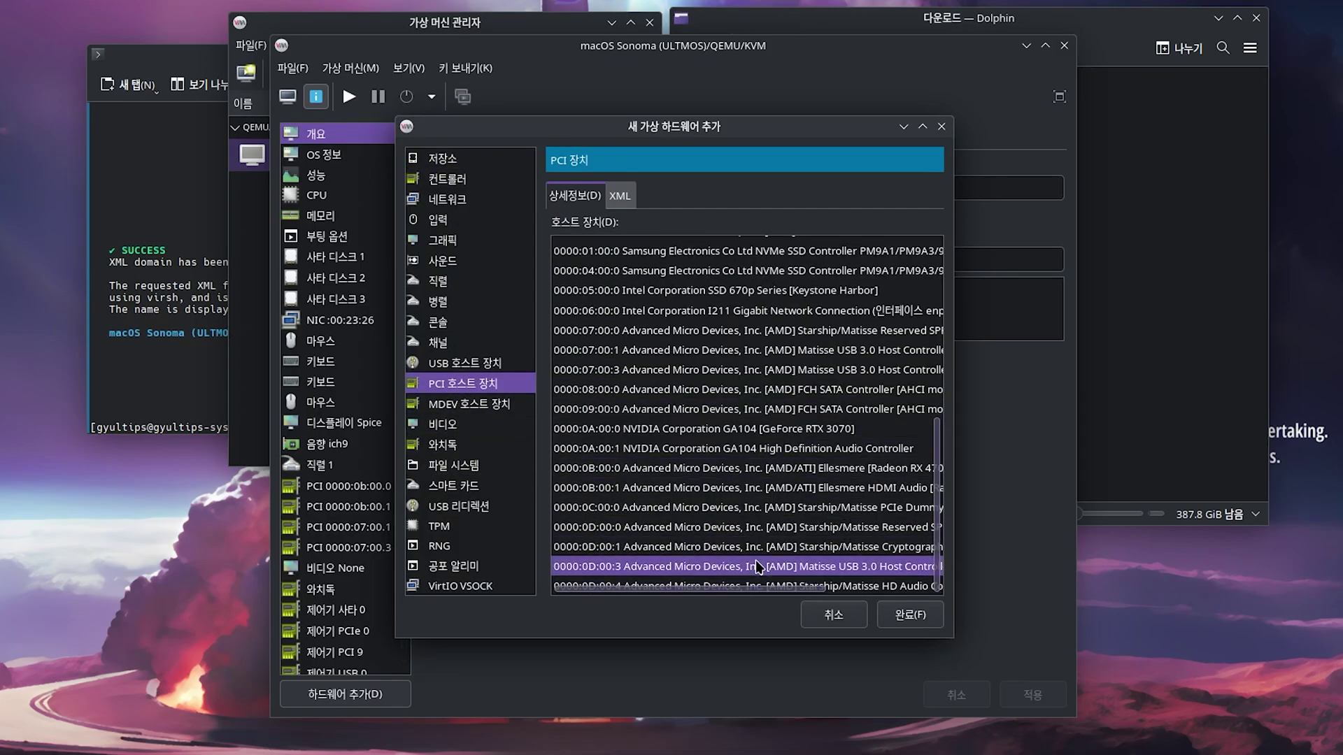
pyautogui.click(916, 617)
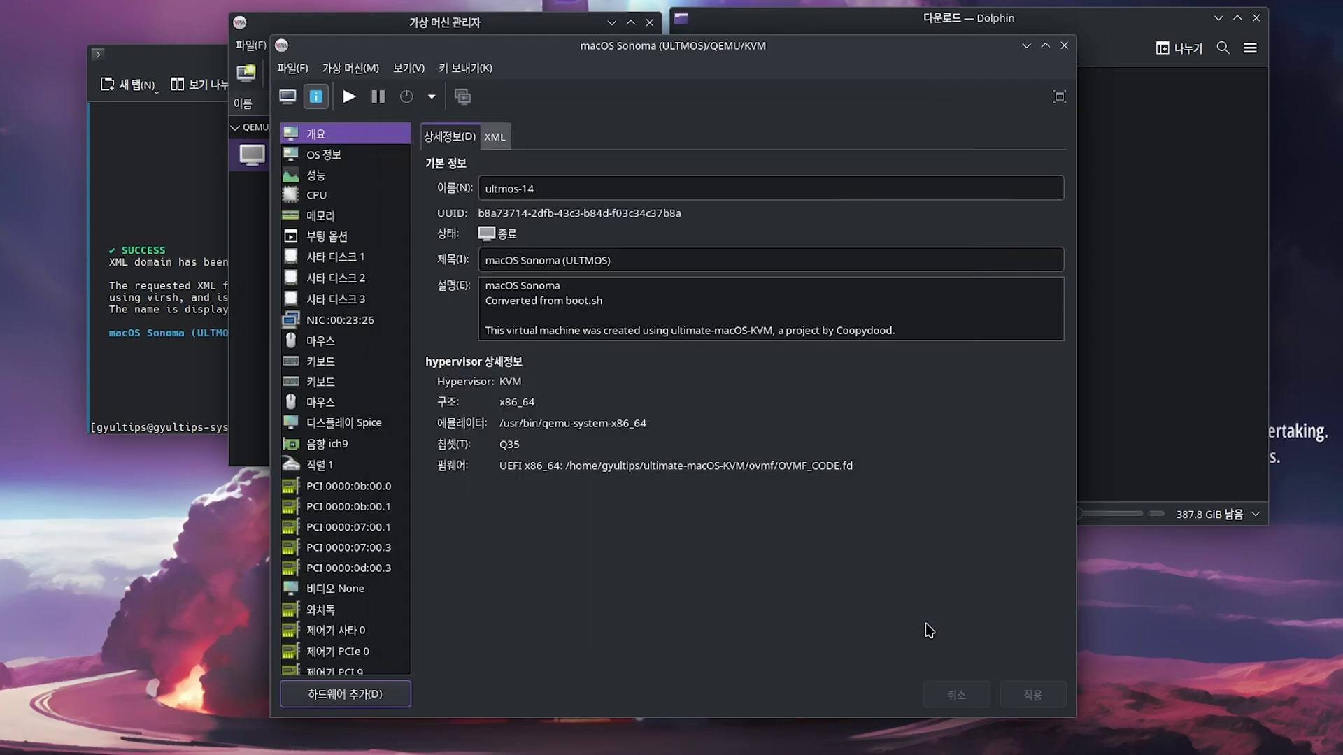
# Remove SATA disk 3 (BaseSystem.img) from the virtual machine without deleting its storage file.
pyautogui.click(330, 288)
pyautogui.click(333, 300)
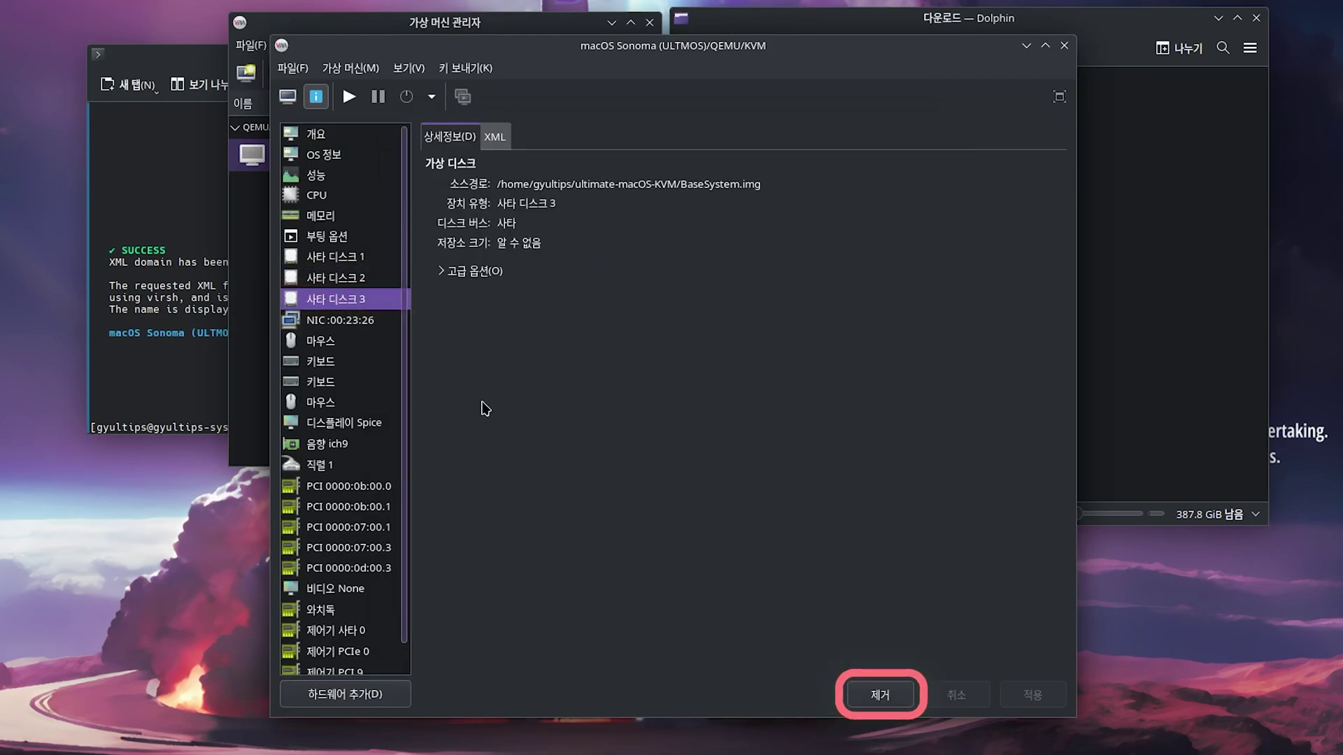
pyautogui.click(888, 697)
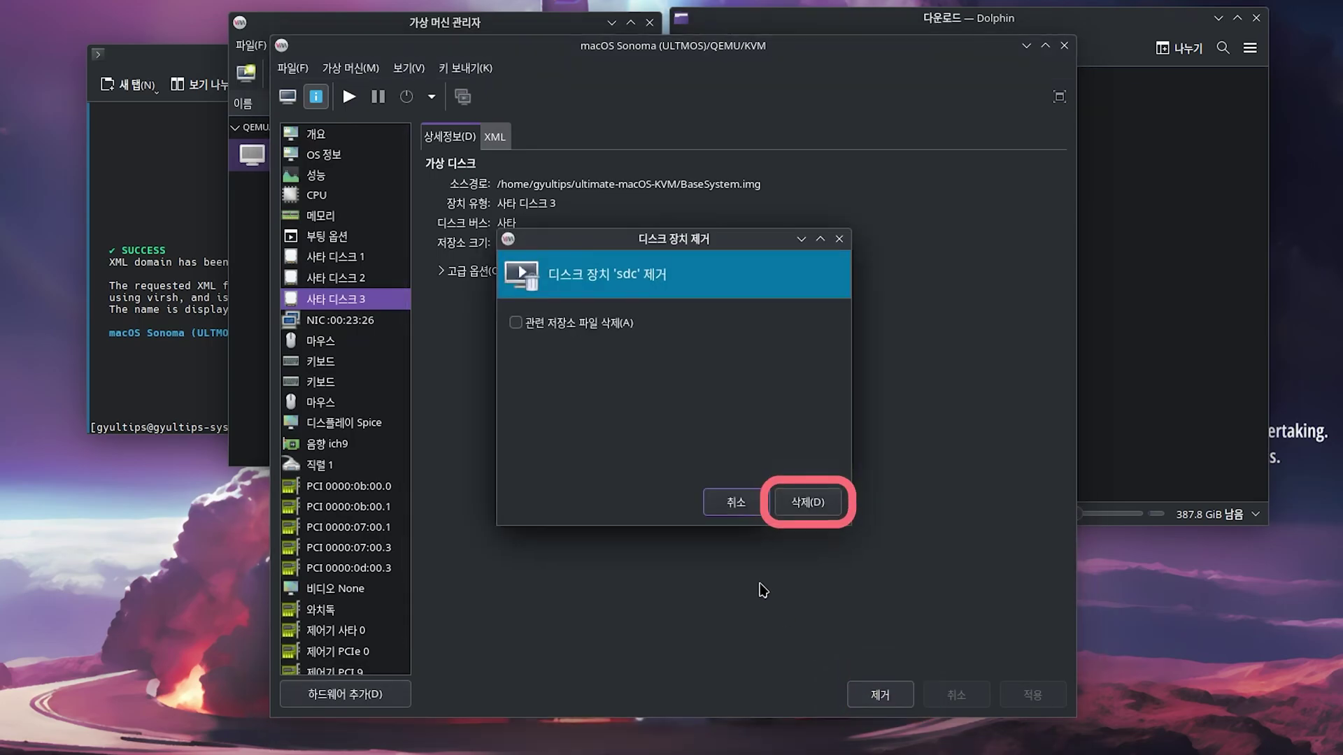
pyautogui.click(782, 505)
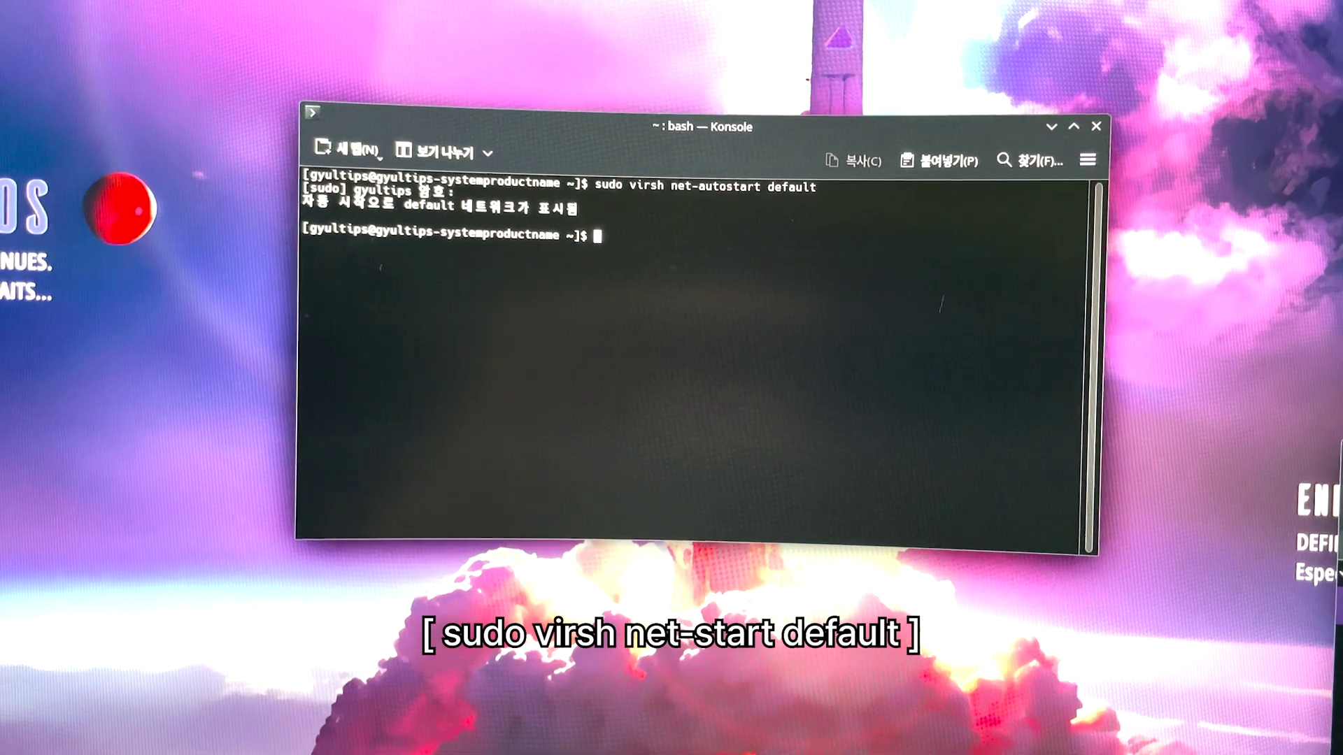
# In the Konsole terminal, start the default virtual network with sudo virsh net-start default.
pyautogui.write('sudo virsh net-start default')
pyautogui.press('Return')
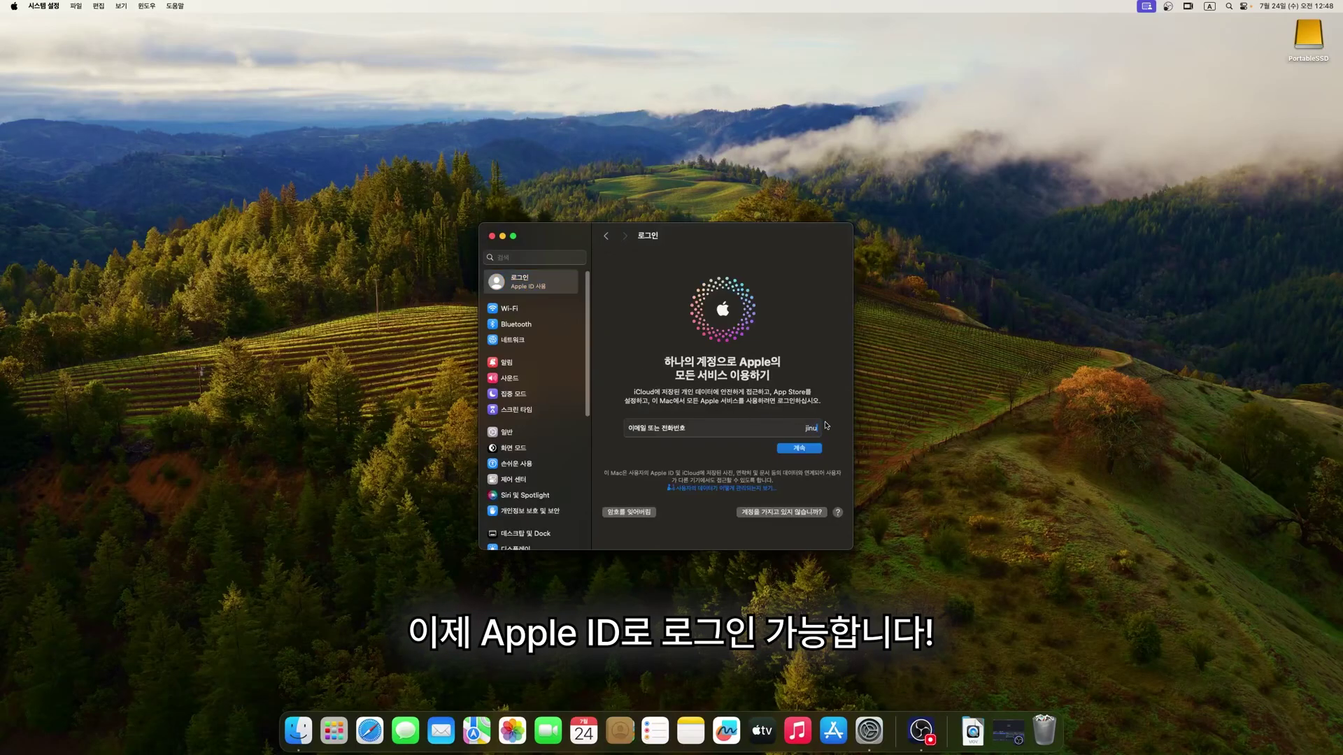
# In macOS System Settings, sign in to Apple ID with the account's e-mail address and password.
pyautogui.write('@kakao.com')
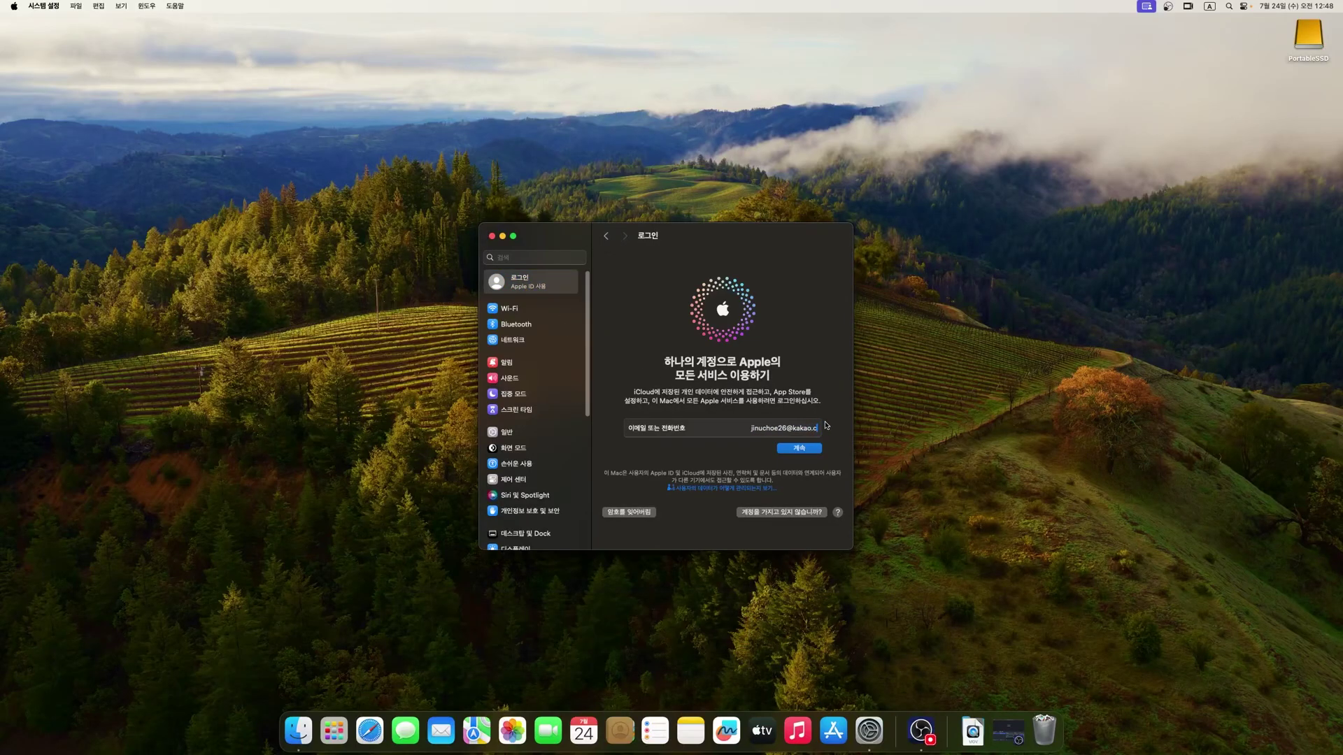
pyautogui.press('Return')
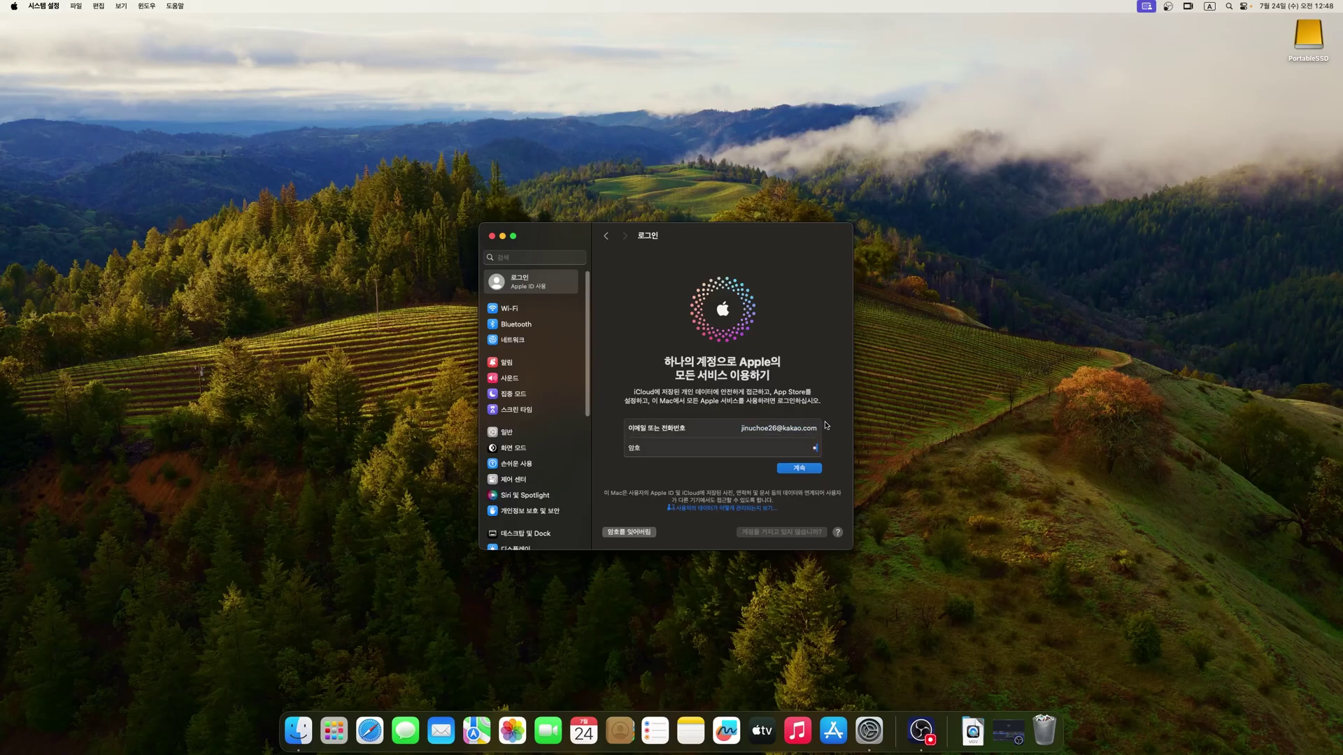
pyautogui.press('Return')
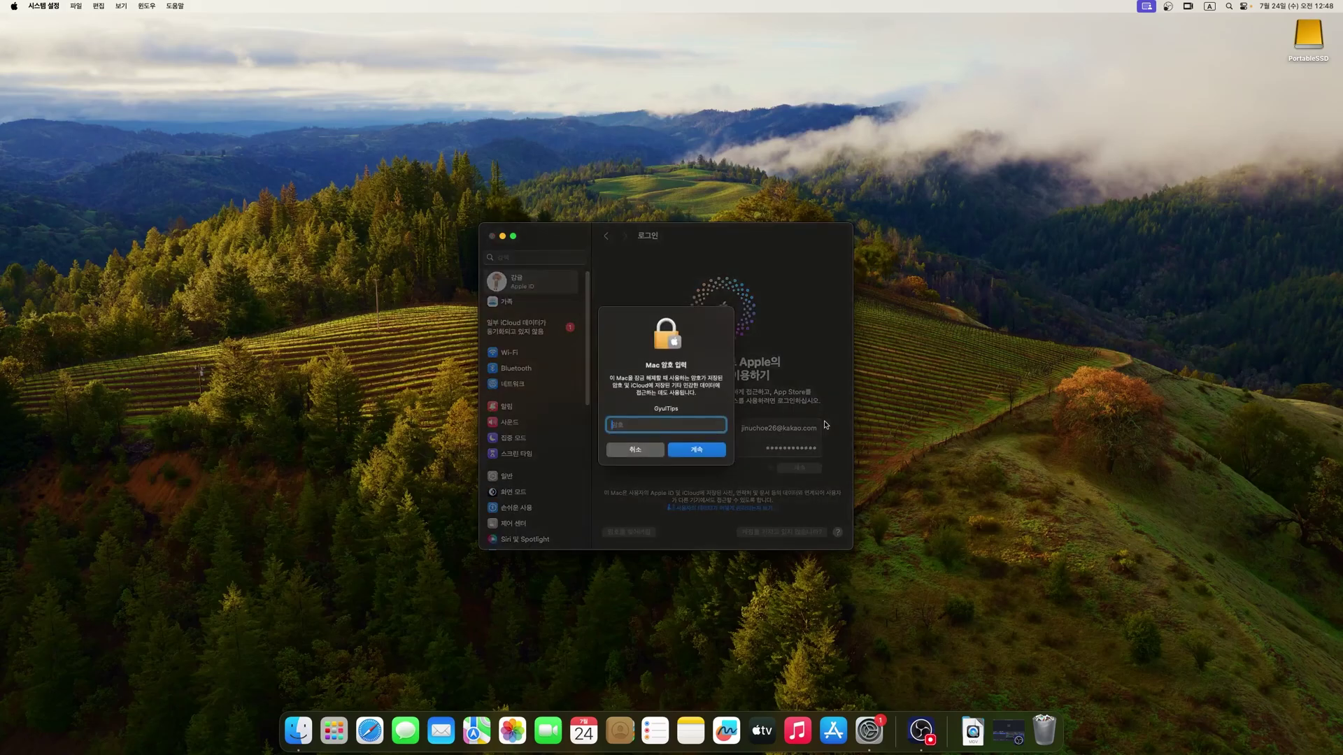
# Enter the Mac login password, allow Find My Mac to use its location, and view the Apple ID device list.
pyautogui.press('Return')
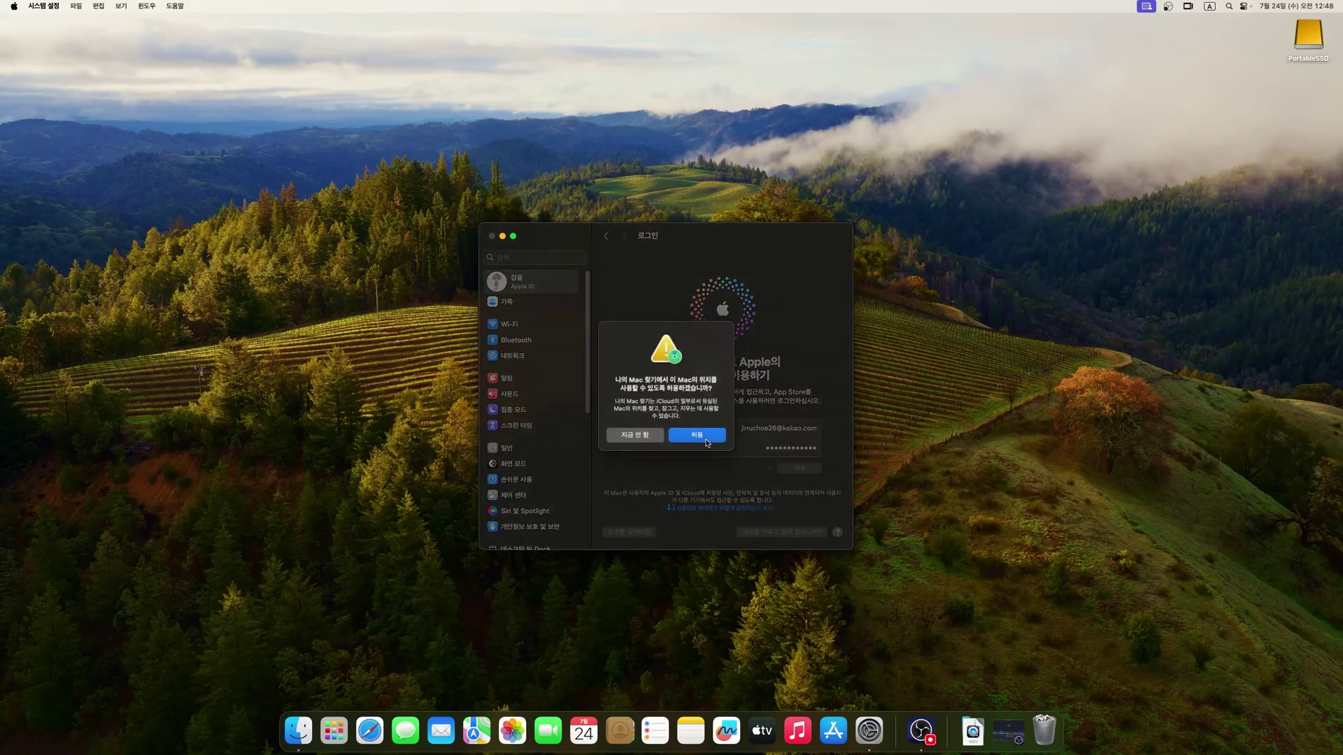
pyautogui.click(705, 436)
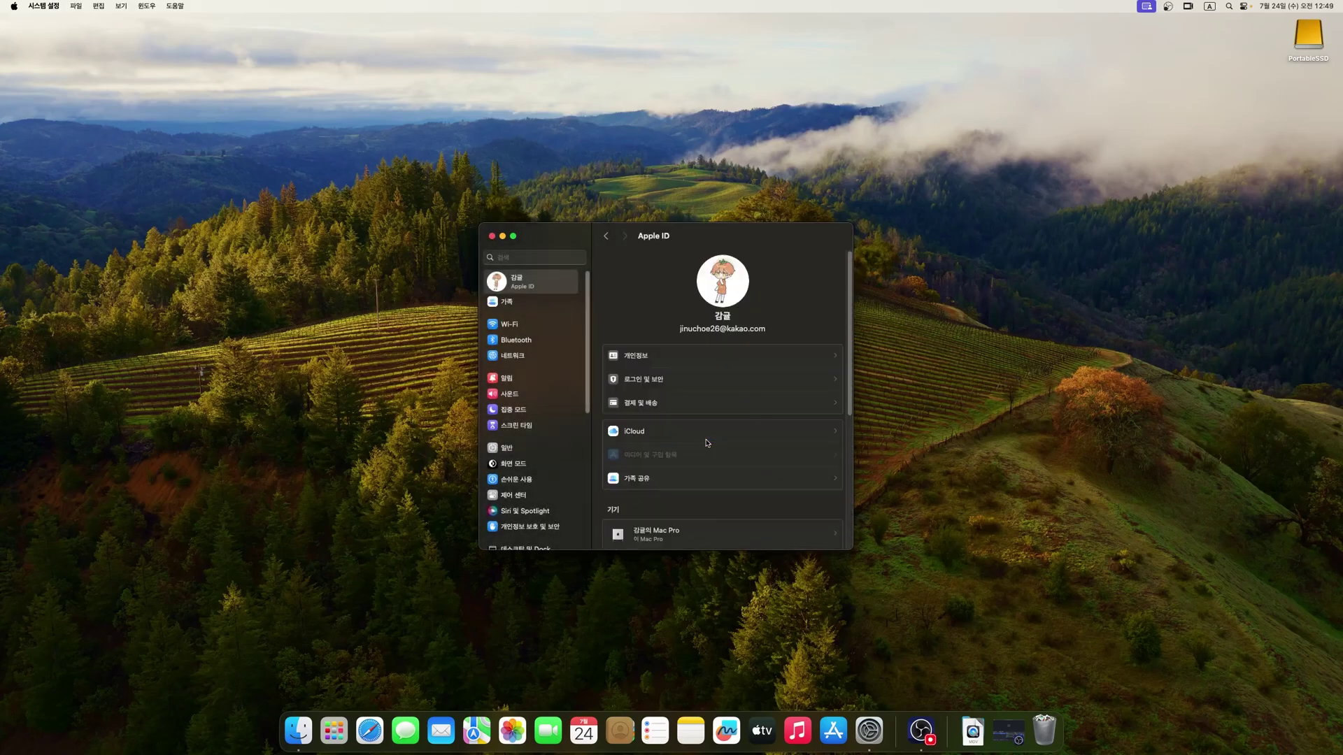
pyautogui.scroll(-5, 707, 442)
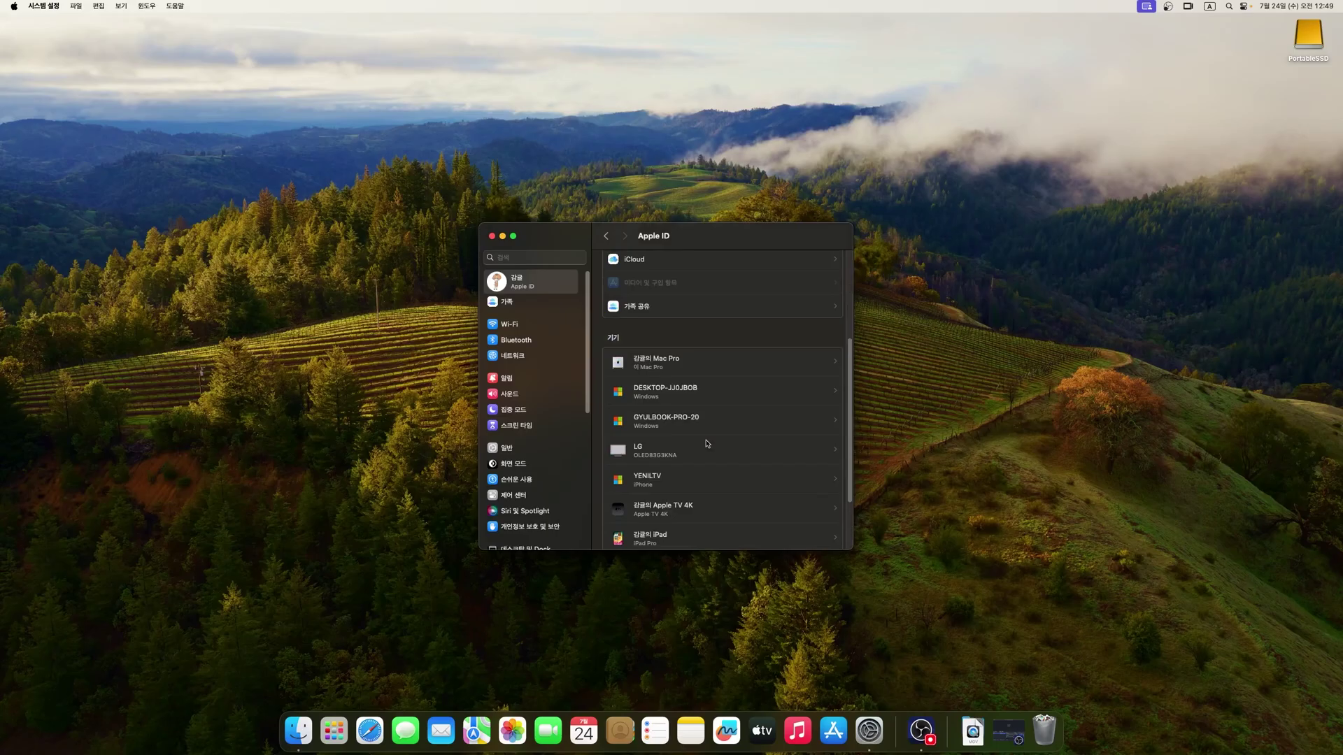